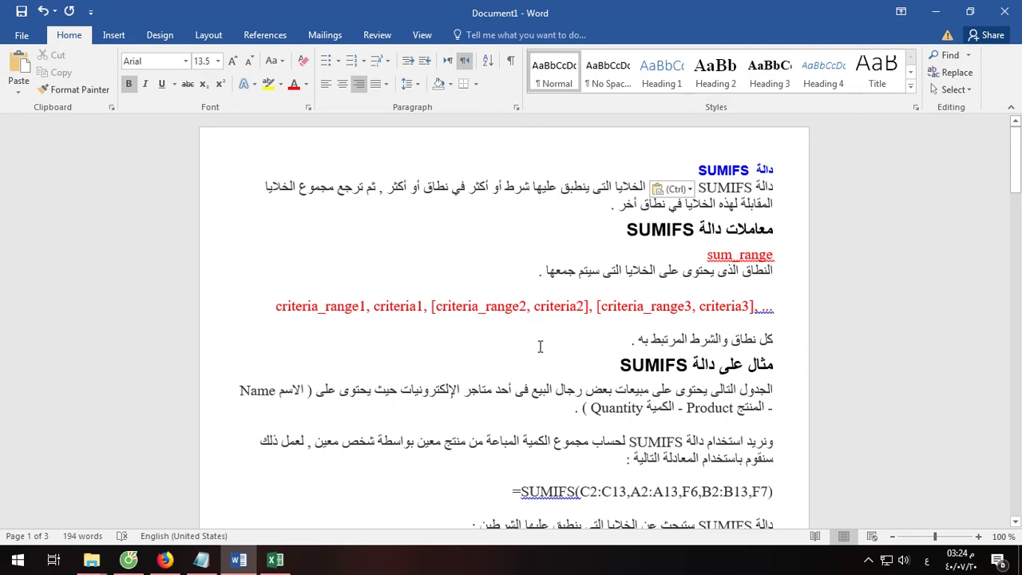
Scroll past the SUMIFS example picture in Word and bring up the Excel sales workbook
{"action": "scroll", "coordinate": [527, 346], "scroll_direction": "down", "scroll_amount": 2}
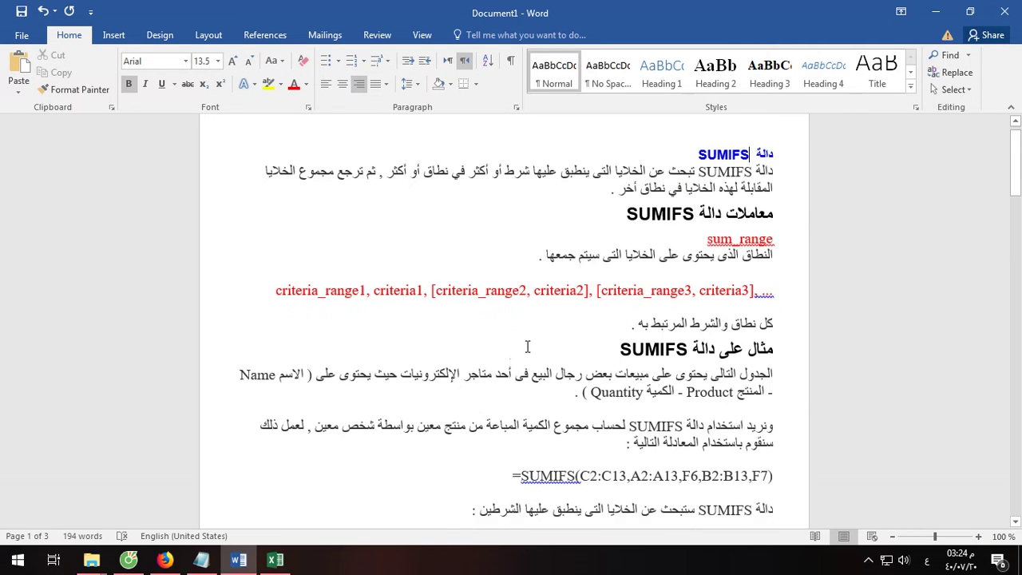
{"action": "scroll", "coordinate": [527, 346], "scroll_direction": "down", "scroll_amount": 3}
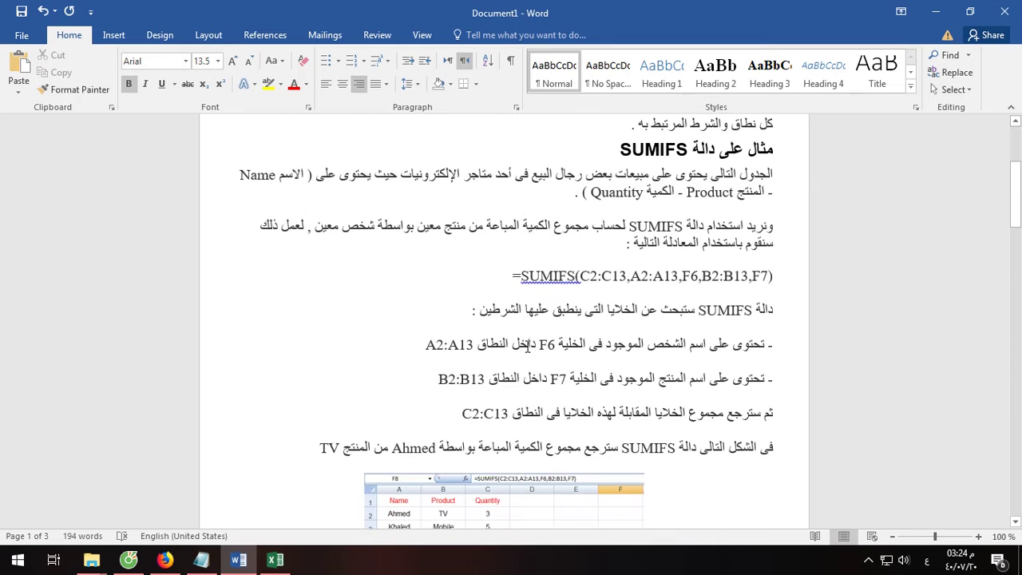
{"action": "scroll", "coordinate": [527, 346], "scroll_direction": "down", "scroll_amount": 2}
{"action": "scroll", "coordinate": [527, 345], "scroll_direction": "down", "scroll_amount": 2}
{"action": "scroll", "coordinate": [527, 346], "scroll_direction": "down", "scroll_amount": 2}
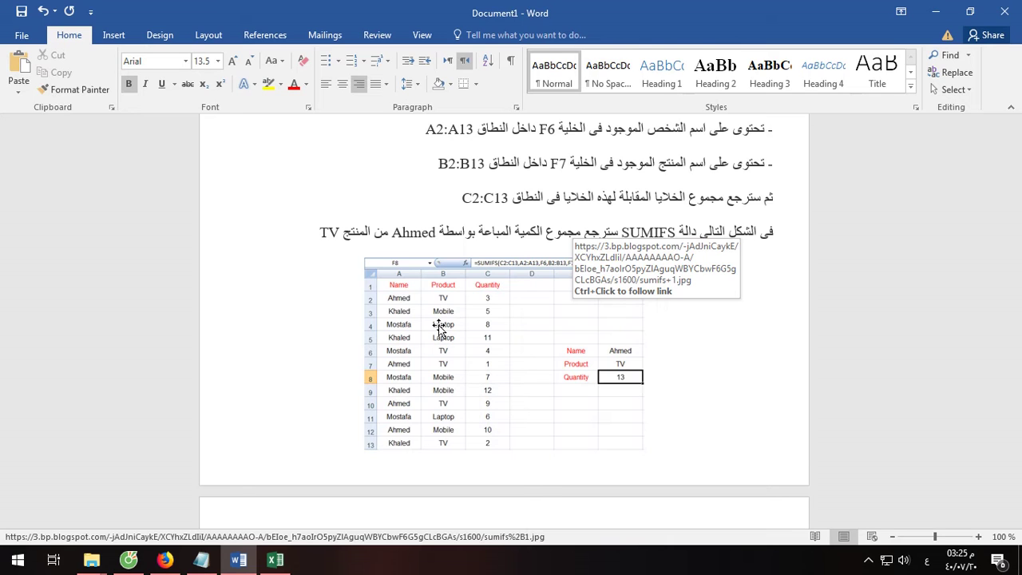
{"action": "left_click", "coordinate": [274, 560]}
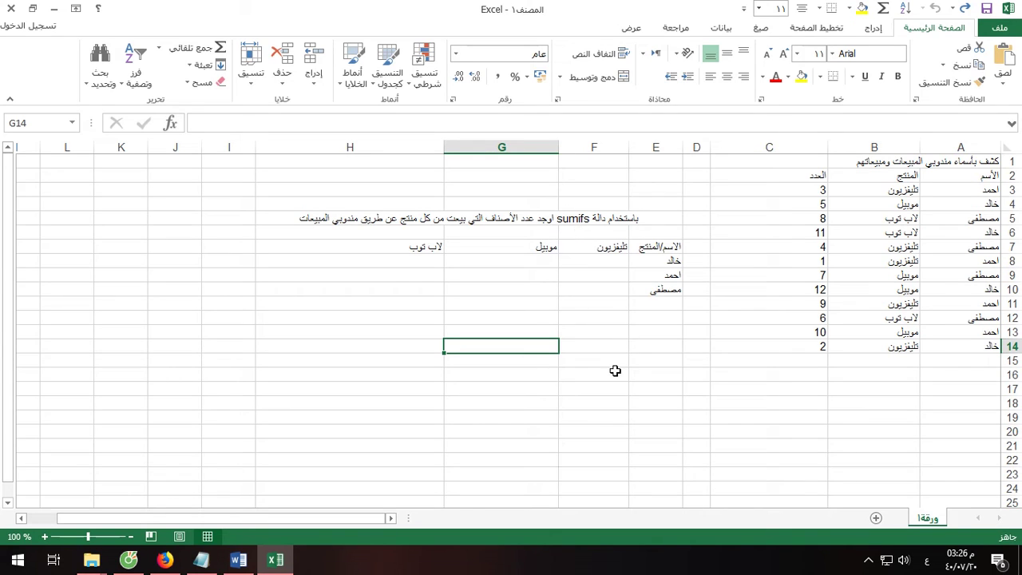
Widen column F and start a SUMIFS formula in cell F8
{"action": "left_click", "coordinate": [603, 262]}
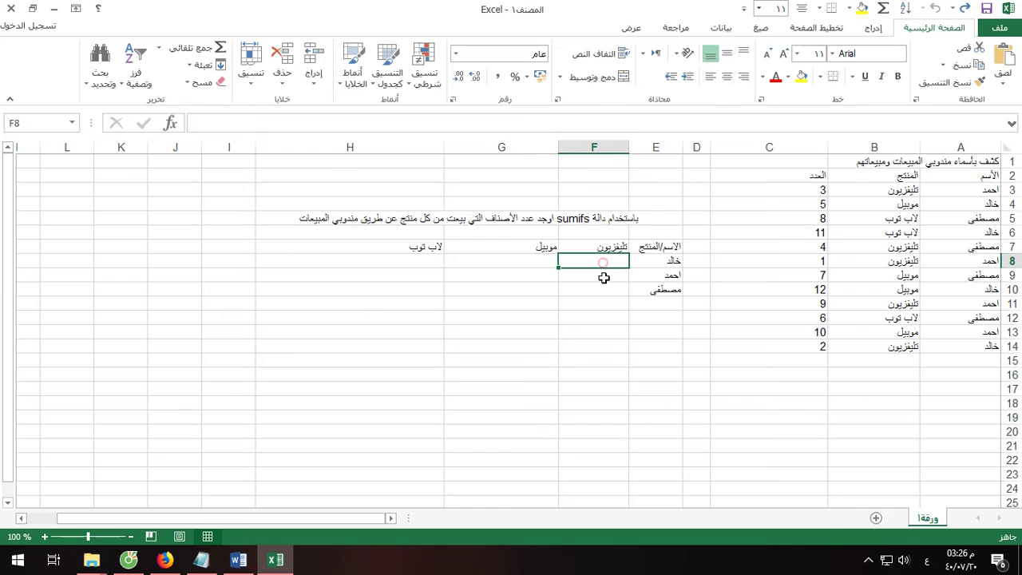
{"action": "left_click_drag", "start_coordinate": [559, 148], "coordinate": [437, 150]}
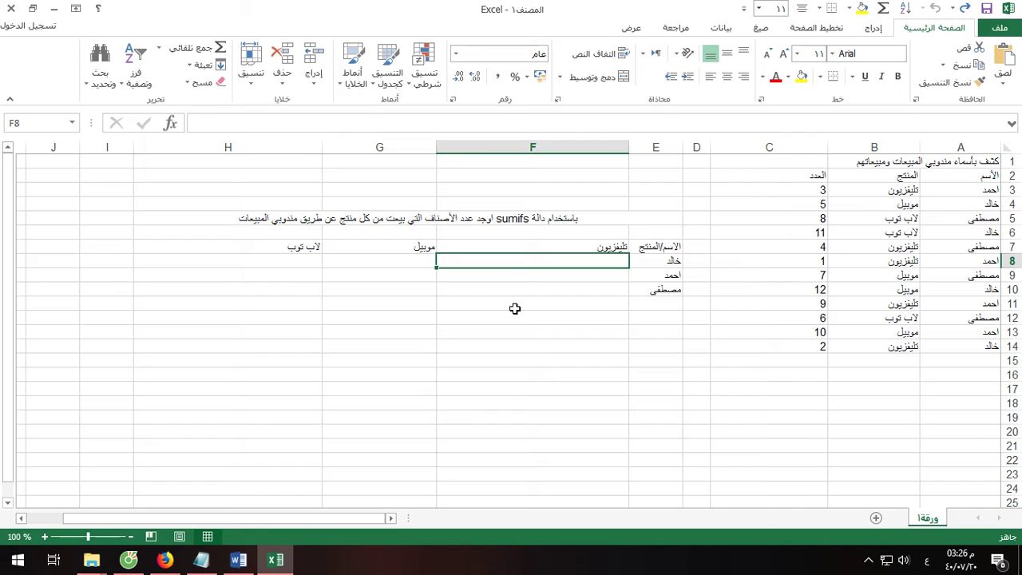
{"action": "type", "text": "="}
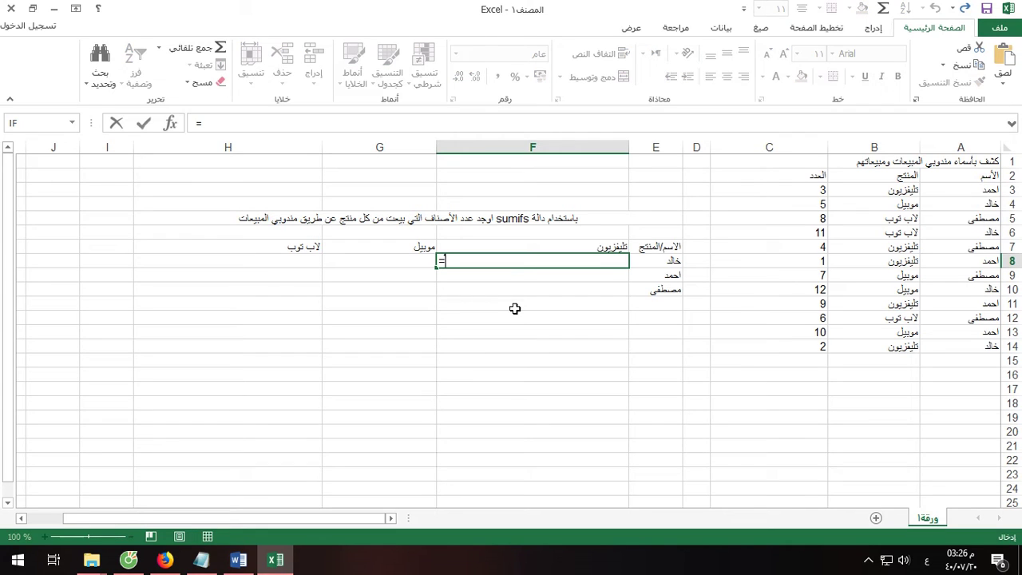
{"action": "type", "text": "سع"}
{"action": "type", "text": "sumif"}
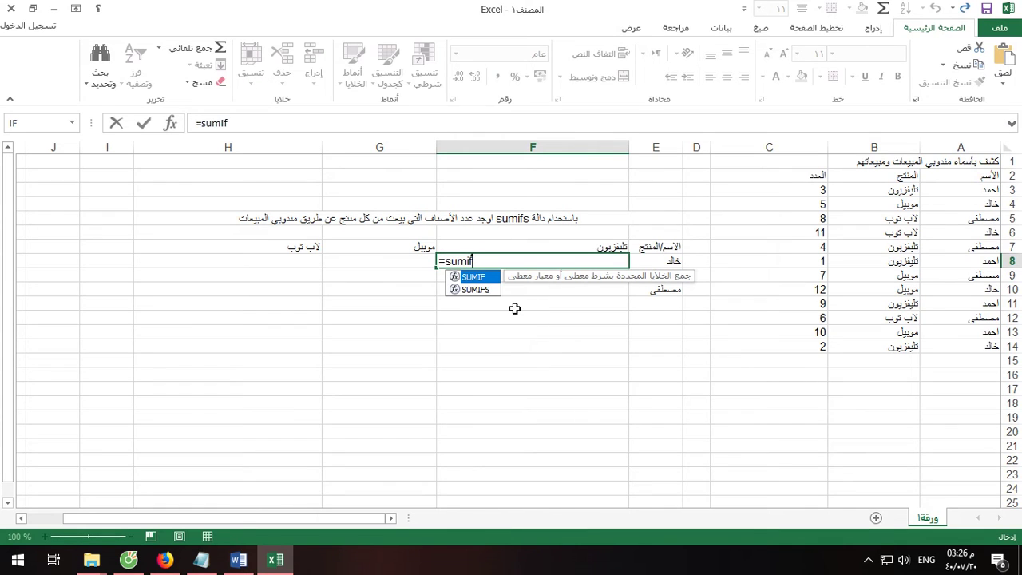
{"action": "key", "text": "Down"}
{"action": "key", "text": "Tab"}
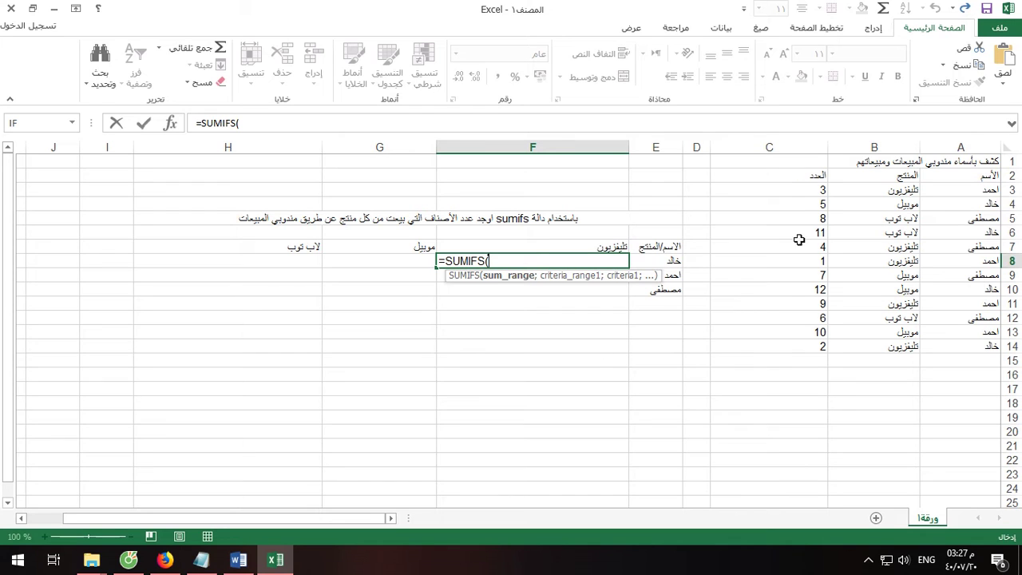
Give it arguments C3:C14, A3:A14, E8, B3:B14 and F7 so F8 shows 2
{"action": "left_click_drag", "start_coordinate": [798, 190], "coordinate": [792, 346]}
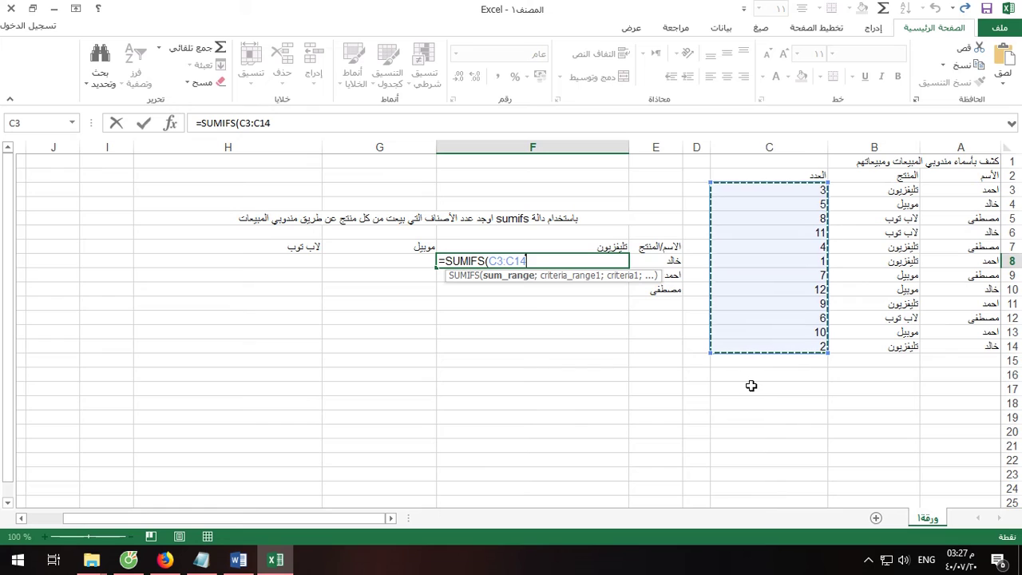
{"action": "type", "text": ";"}
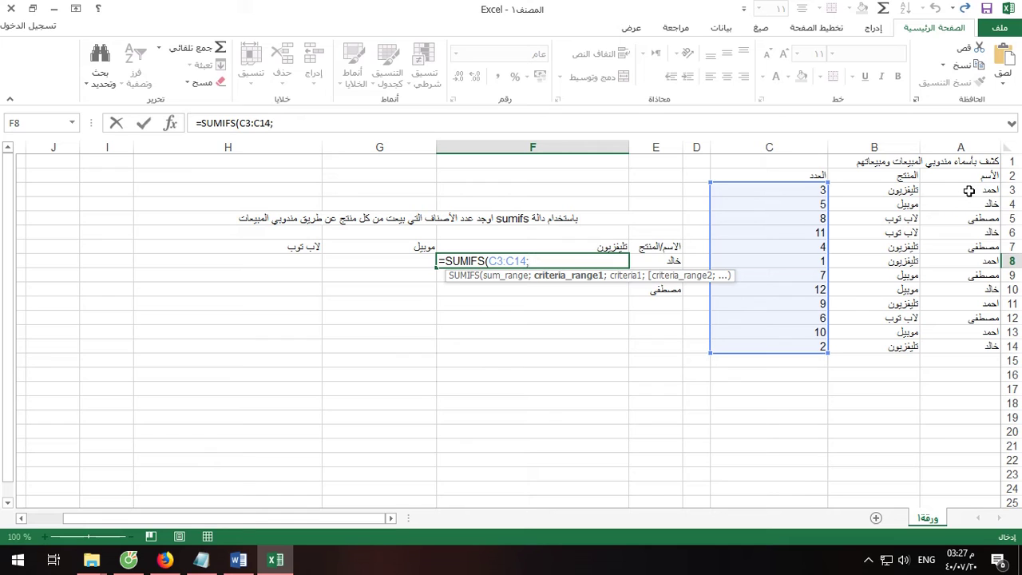
{"action": "left_click_drag", "start_coordinate": [968, 191], "coordinate": [955, 346]}
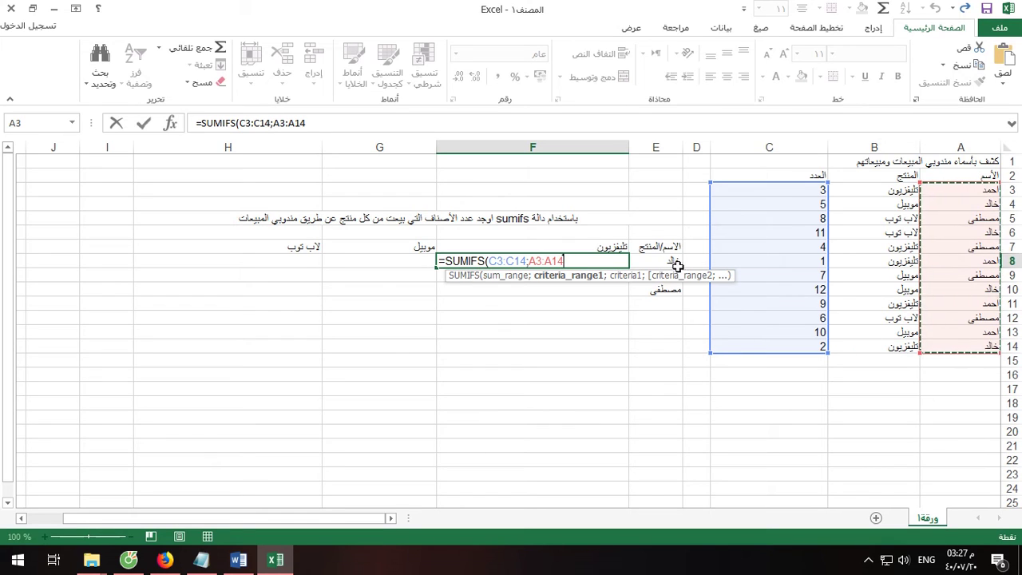
{"action": "type", "text": ";"}
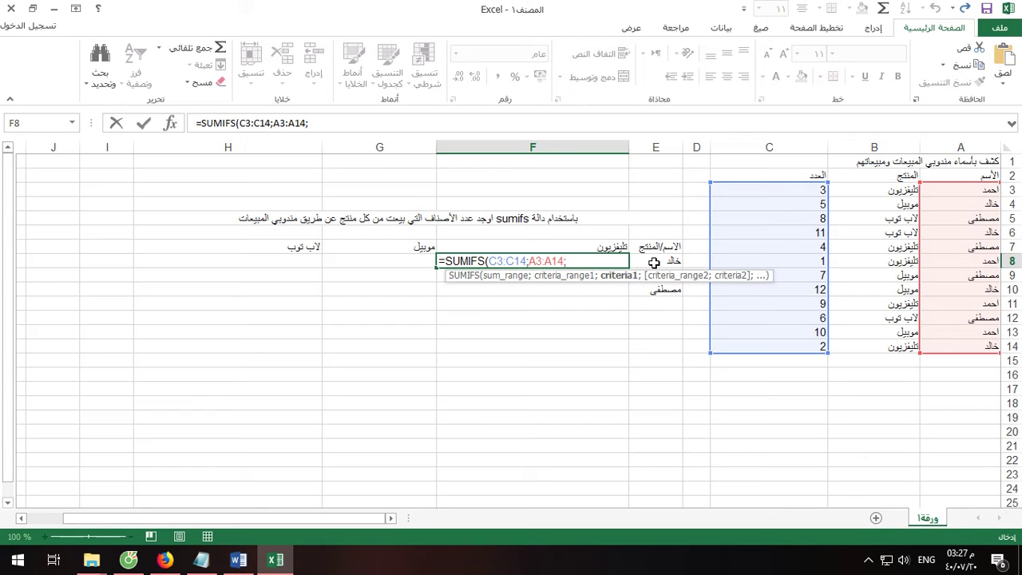
{"action": "left_click", "coordinate": [654, 263]}
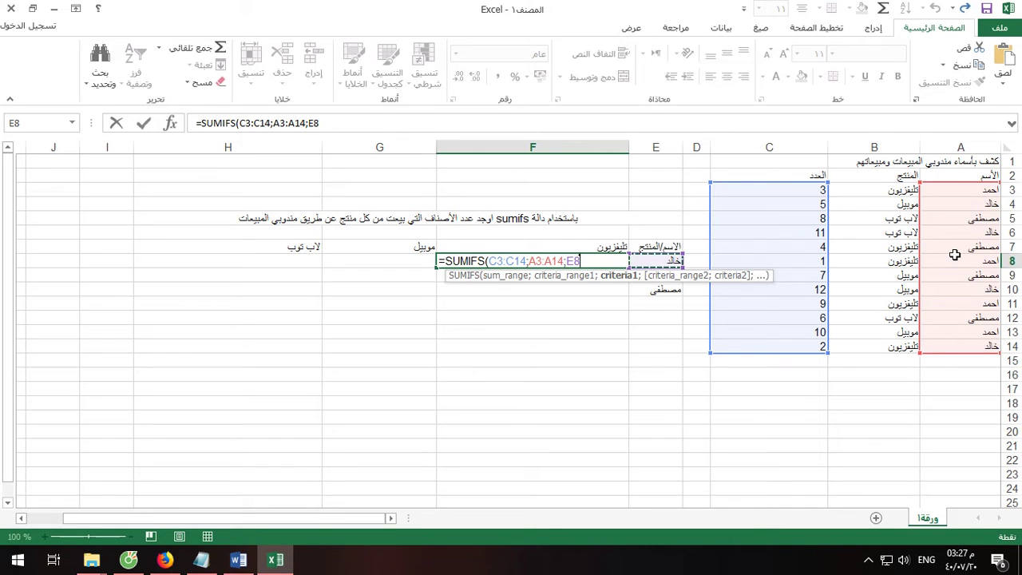
{"action": "type", "text": ";"}
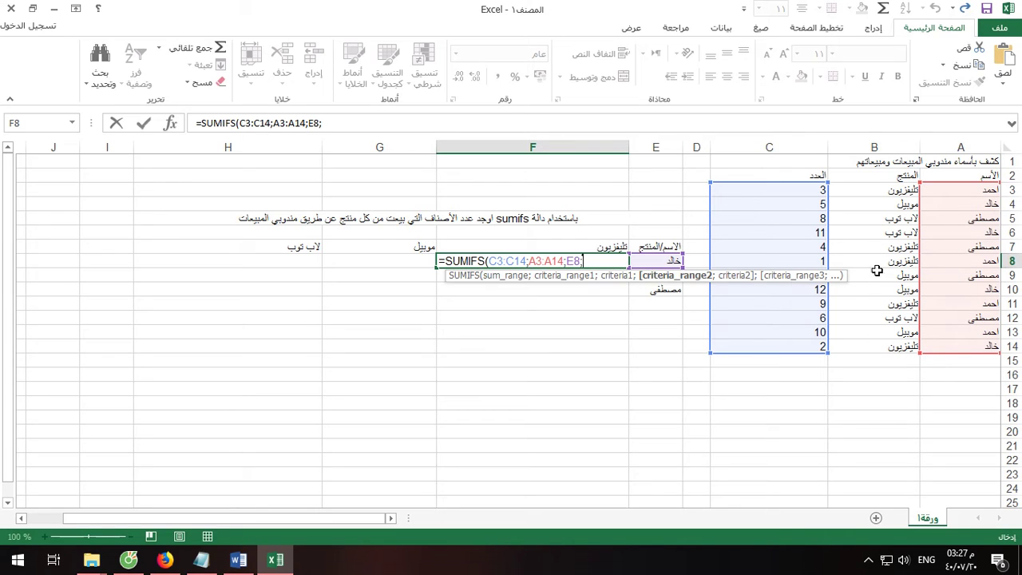
{"action": "left_click_drag", "start_coordinate": [877, 191], "coordinate": [876, 344]}
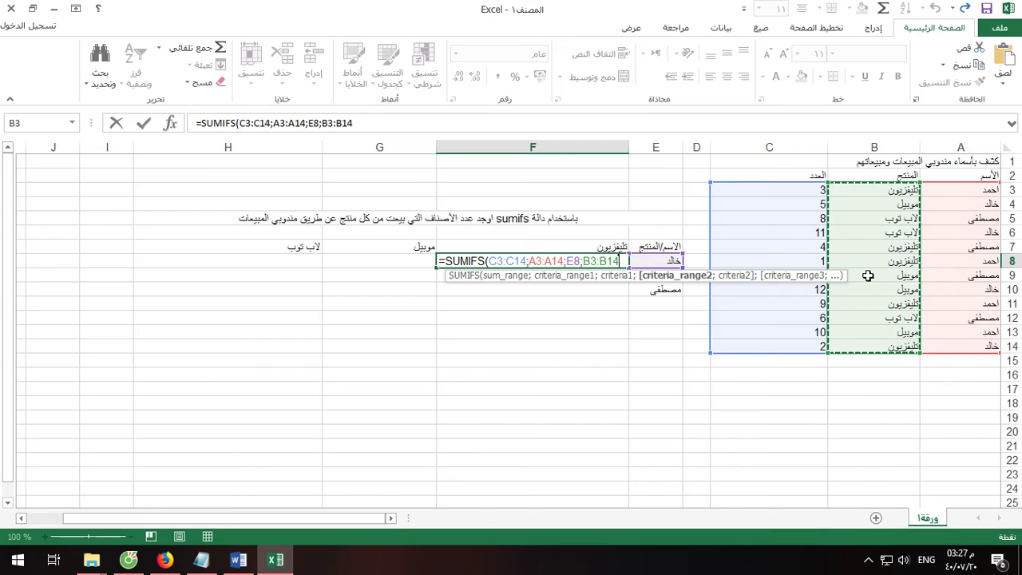
{"action": "type", "text": ";"}
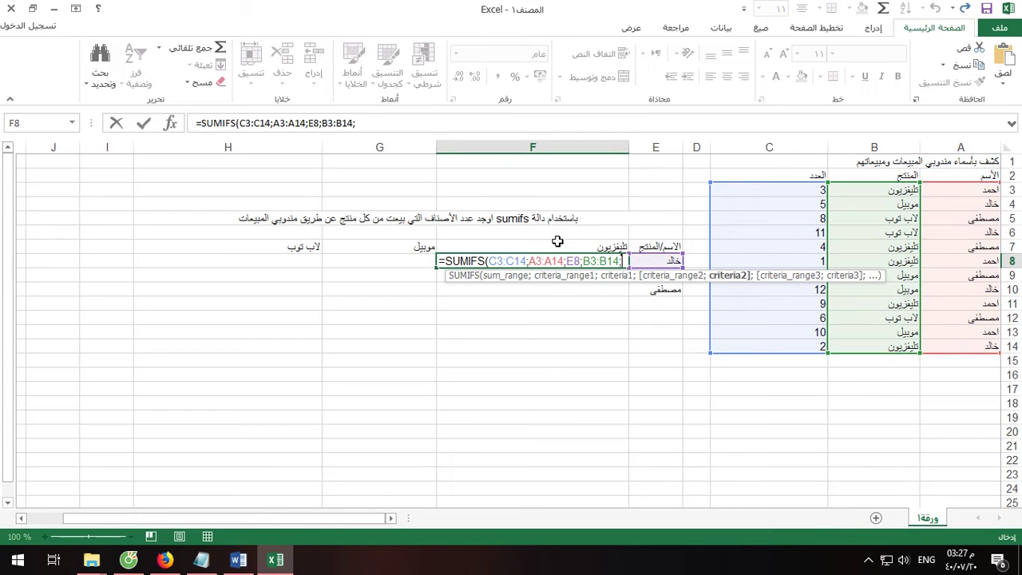
{"action": "left_click", "coordinate": [557, 247]}
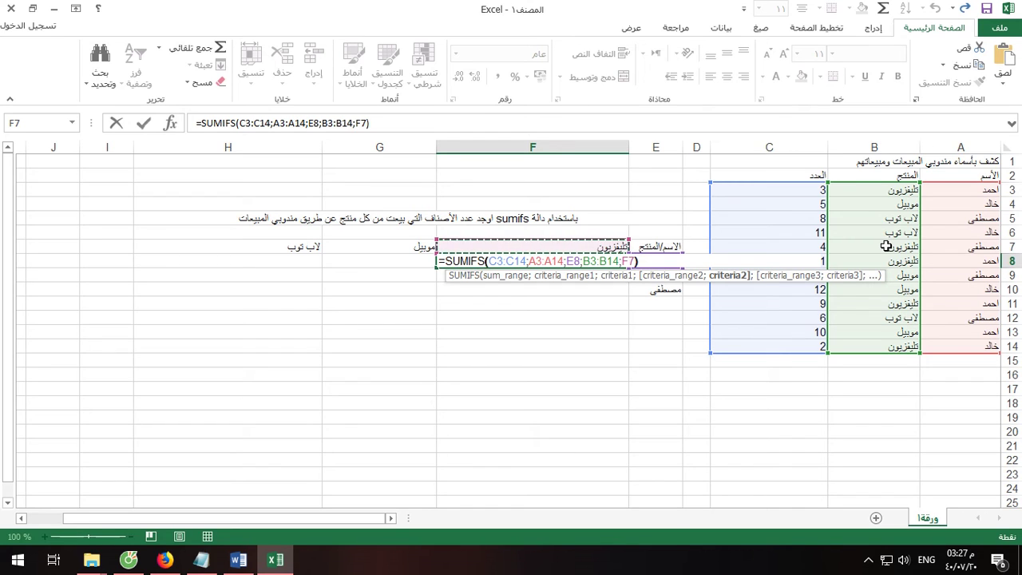
{"action": "key", "text": "Return"}
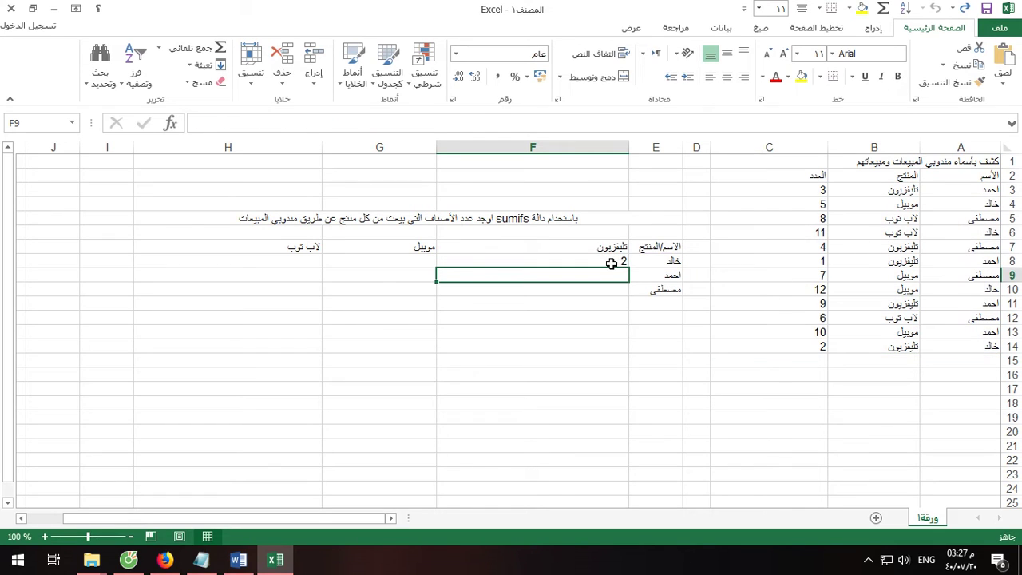
{"action": "left_click", "coordinate": [611, 263]}
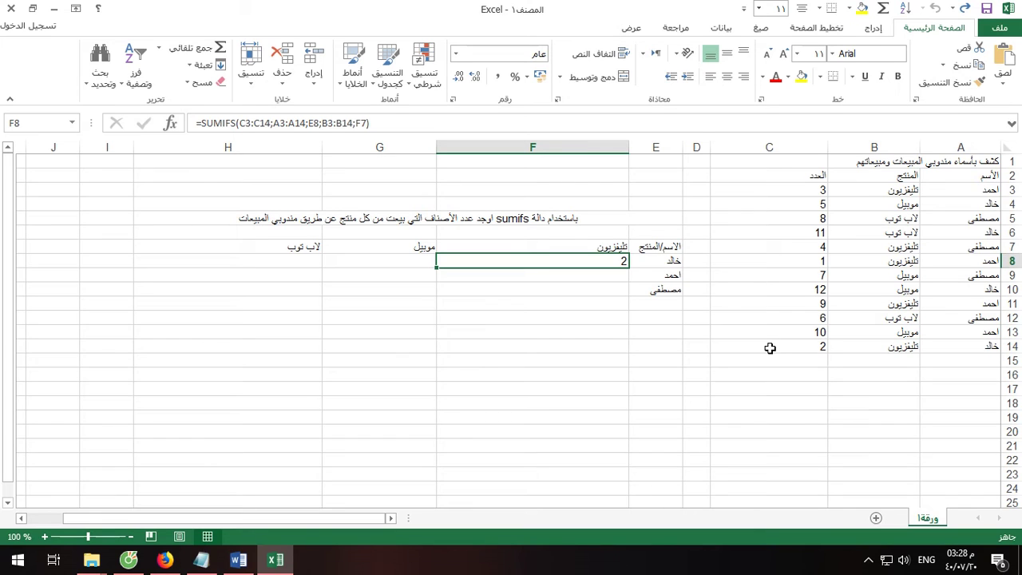
Widen column G and start a SUMIFS formula in cell G8
{"action": "left_click", "coordinate": [370, 261]}
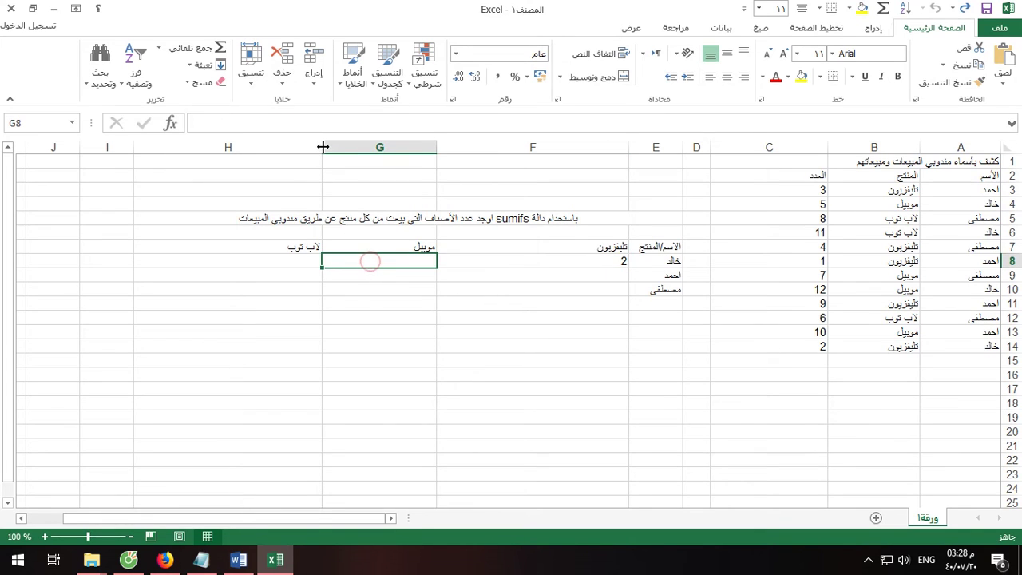
{"action": "left_click_drag", "start_coordinate": [323, 147], "coordinate": [250, 147]}
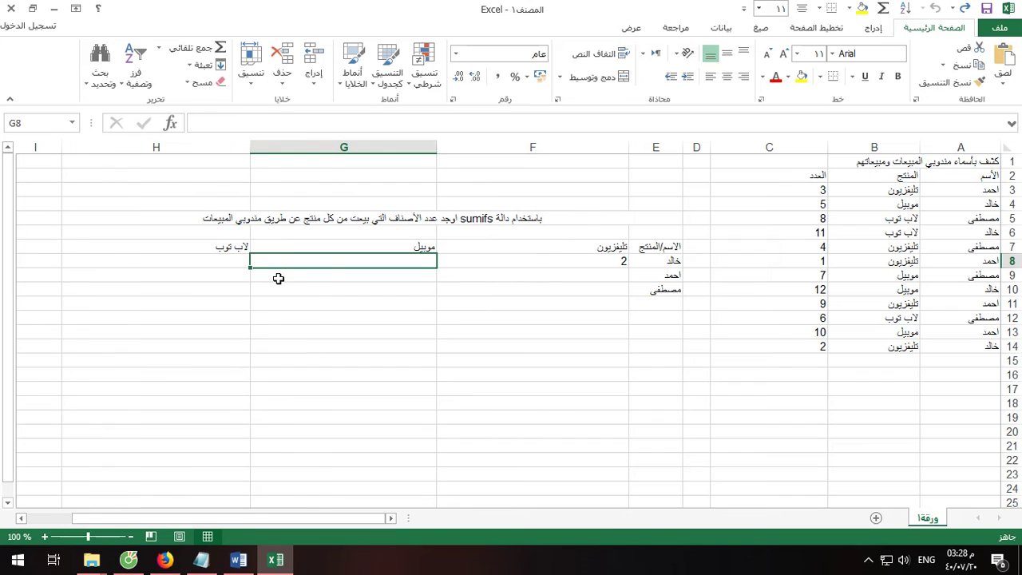
{"action": "type", "text": "="}
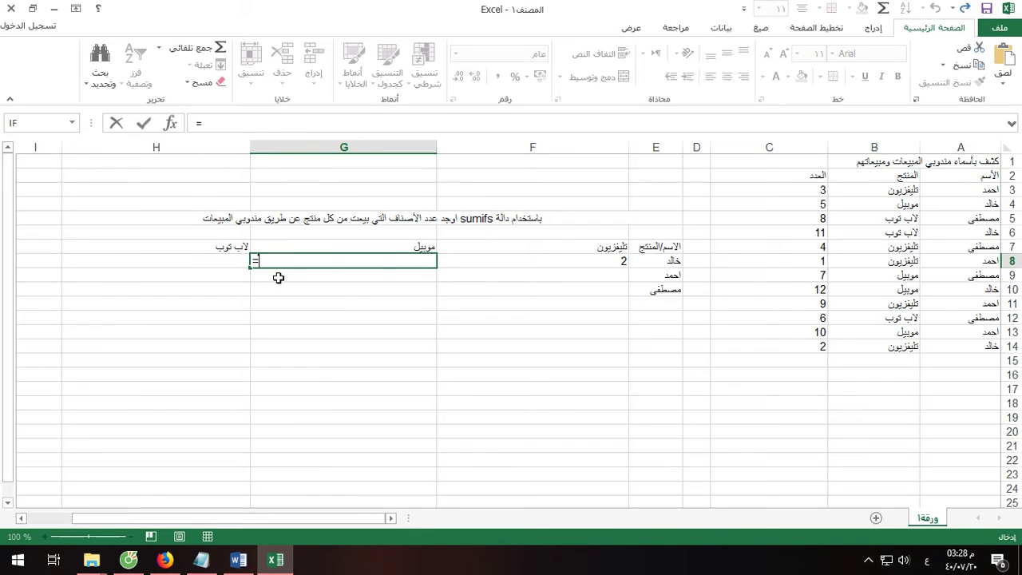
{"action": "type", "text": "s"}
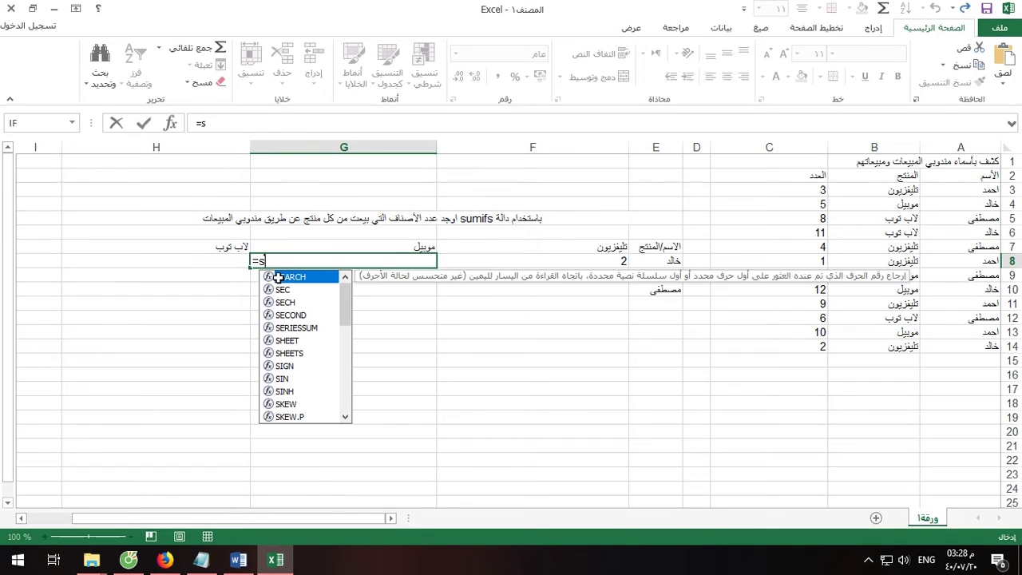
{"action": "type", "text": "umi"}
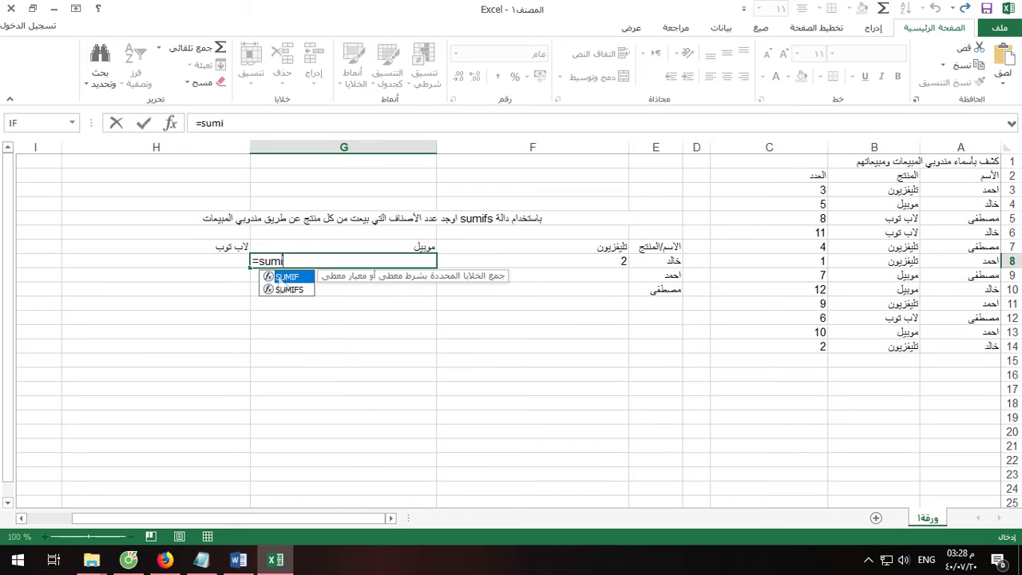
{"action": "double_click", "coordinate": [286, 289]}
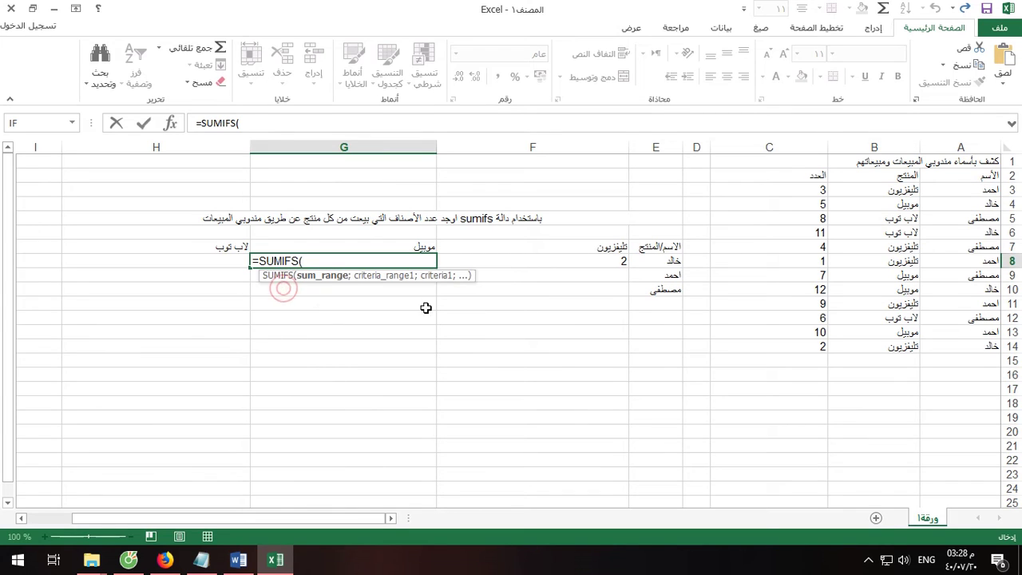
Fill in C3:C14, A3:A14, E8, B3:B14 and G7 and close the formula, giving 17
{"action": "left_click_drag", "start_coordinate": [785, 190], "coordinate": [784, 347]}
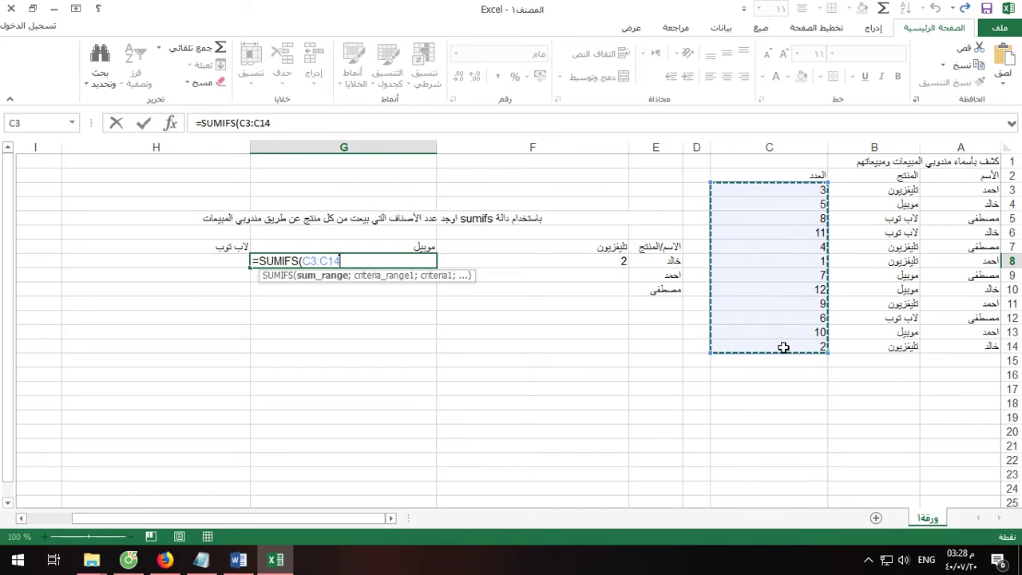
{"action": "type", "text": ";"}
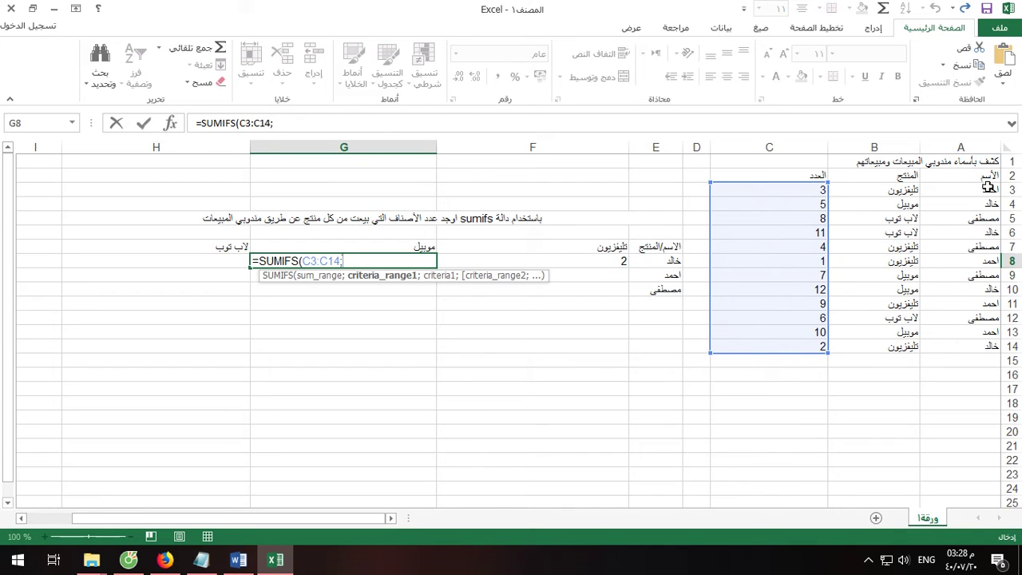
{"action": "left_click_drag", "start_coordinate": [986, 190], "coordinate": [967, 338]}
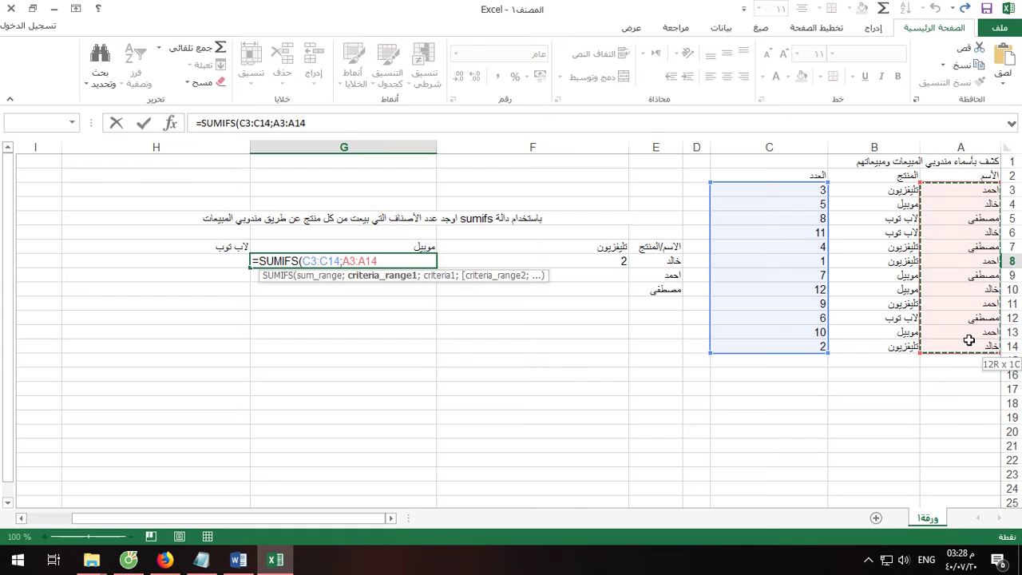
{"action": "type", "text": ";"}
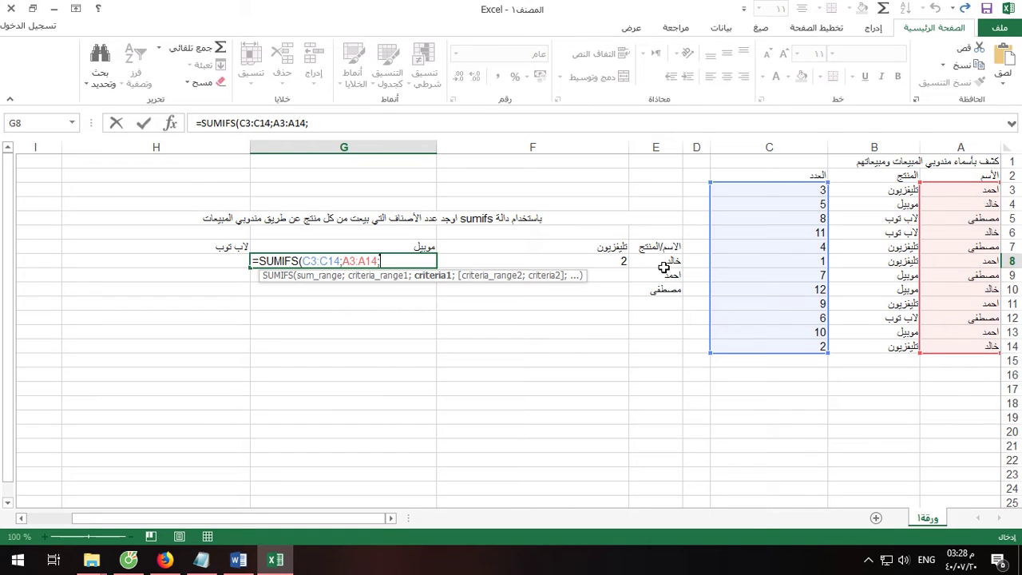
{"action": "left_click", "coordinate": [662, 261]}
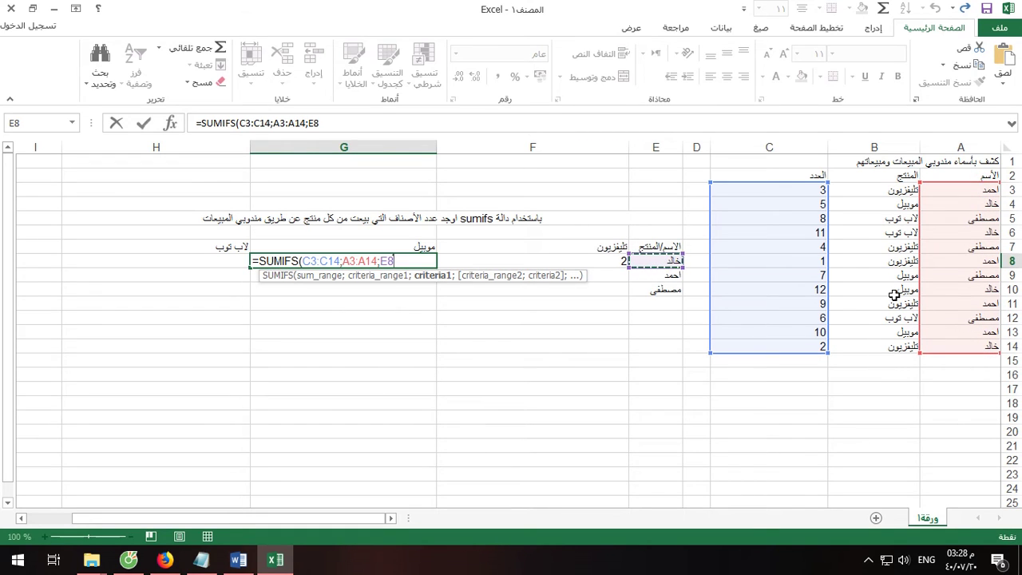
{"action": "type", "text": ";"}
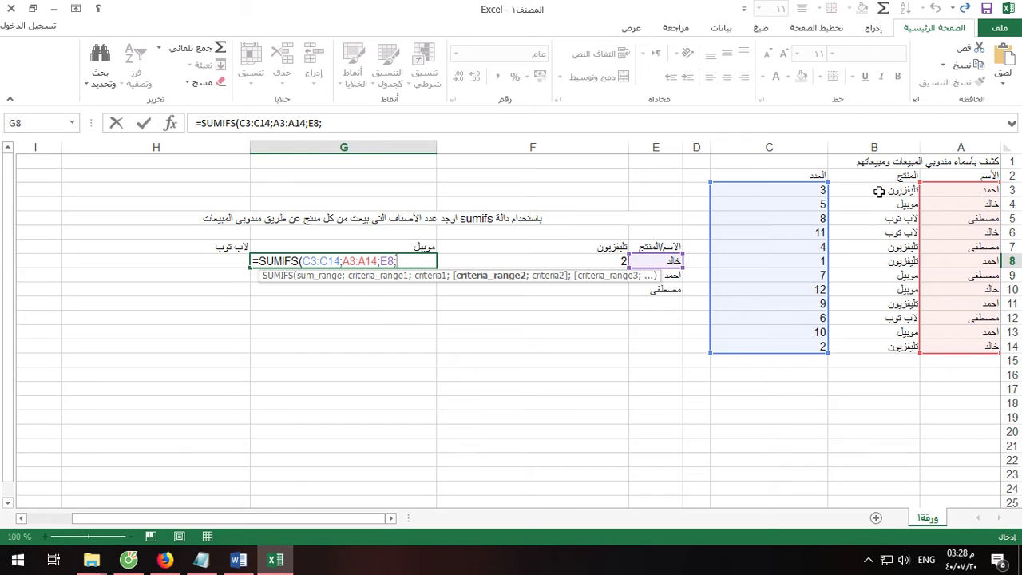
{"action": "left_click_drag", "start_coordinate": [879, 192], "coordinate": [874, 346]}
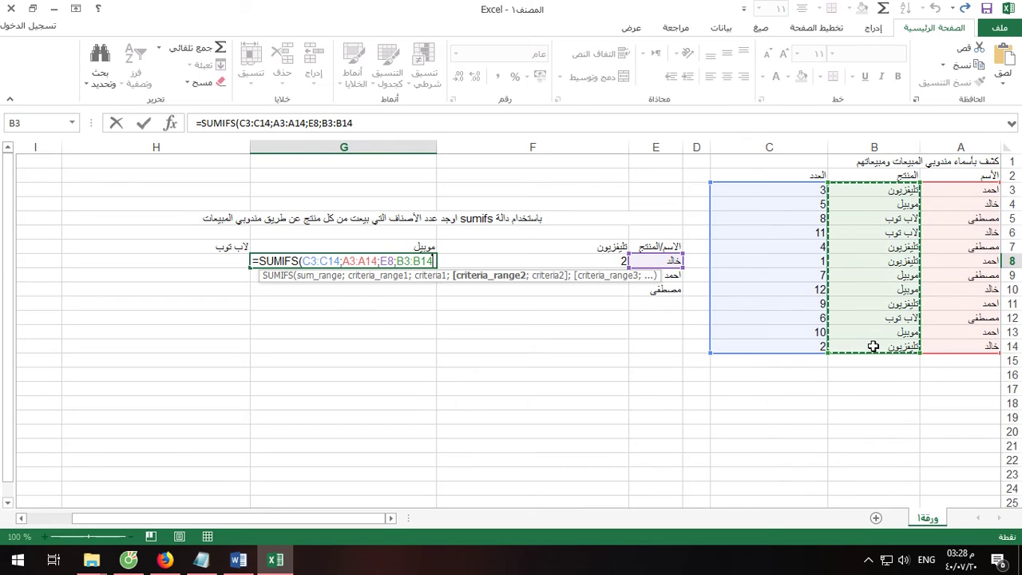
{"action": "type", "text": ";"}
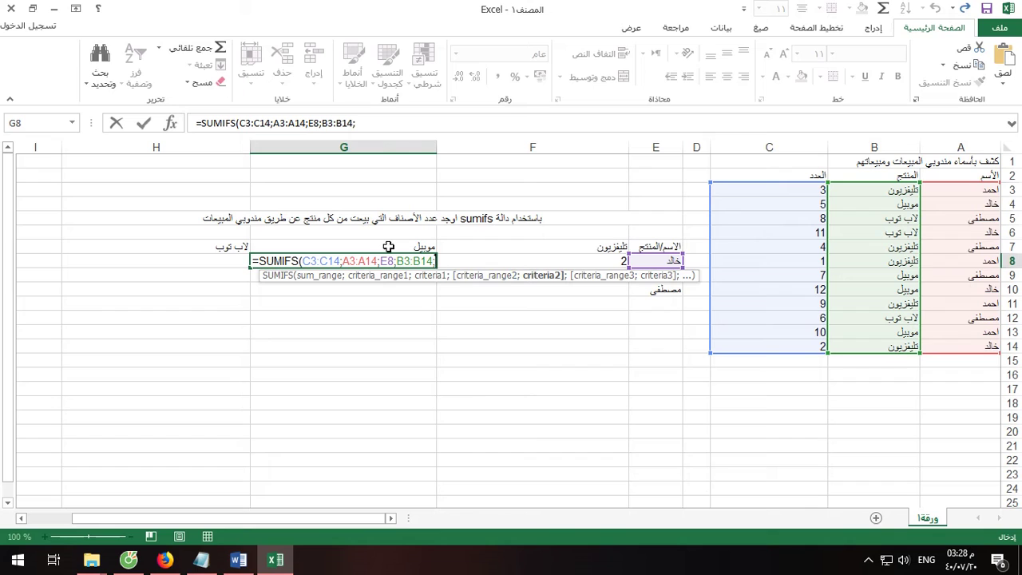
{"action": "left_click", "coordinate": [388, 247]}
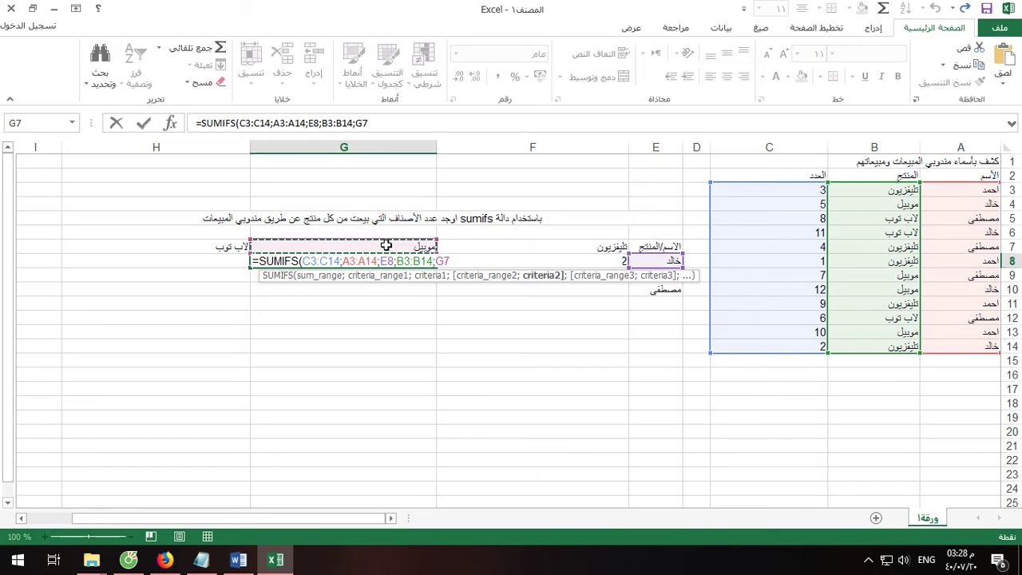
{"action": "type", "text": ")"}
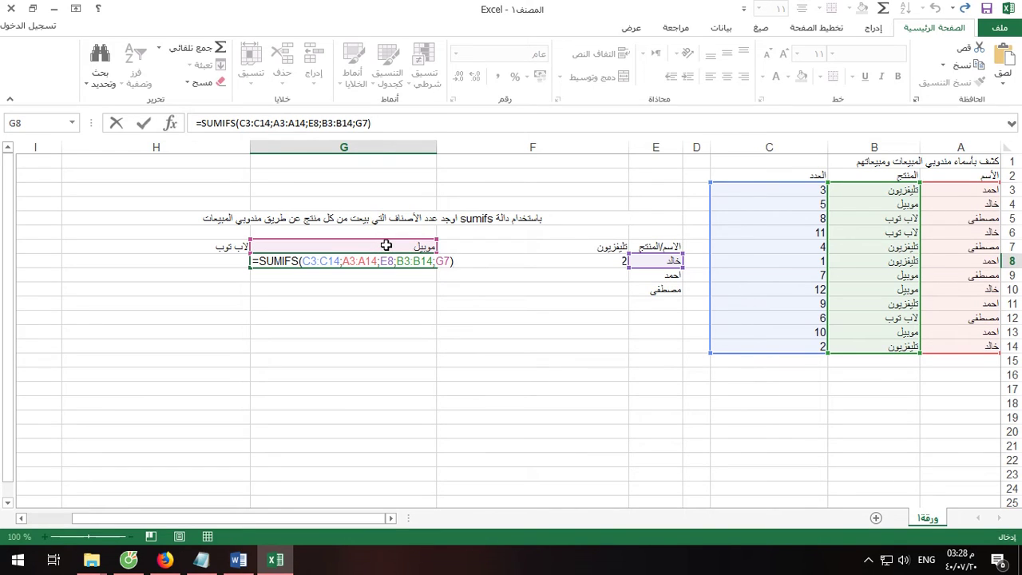
{"action": "key", "text": "Return"}
{"action": "left_click", "coordinate": [413, 261]}
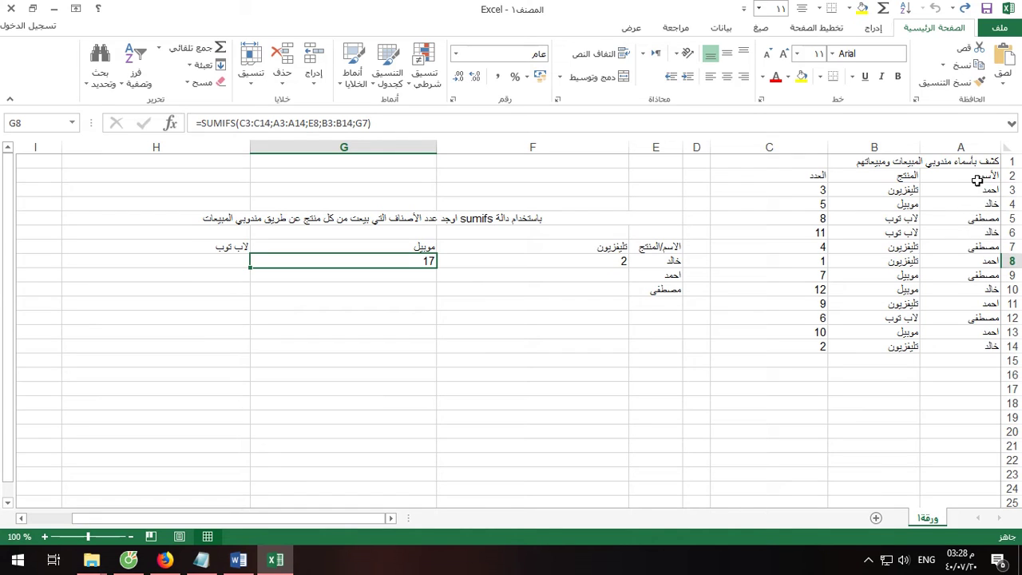
{"action": "left_click_drag", "start_coordinate": [976, 179], "coordinate": [943, 345]}
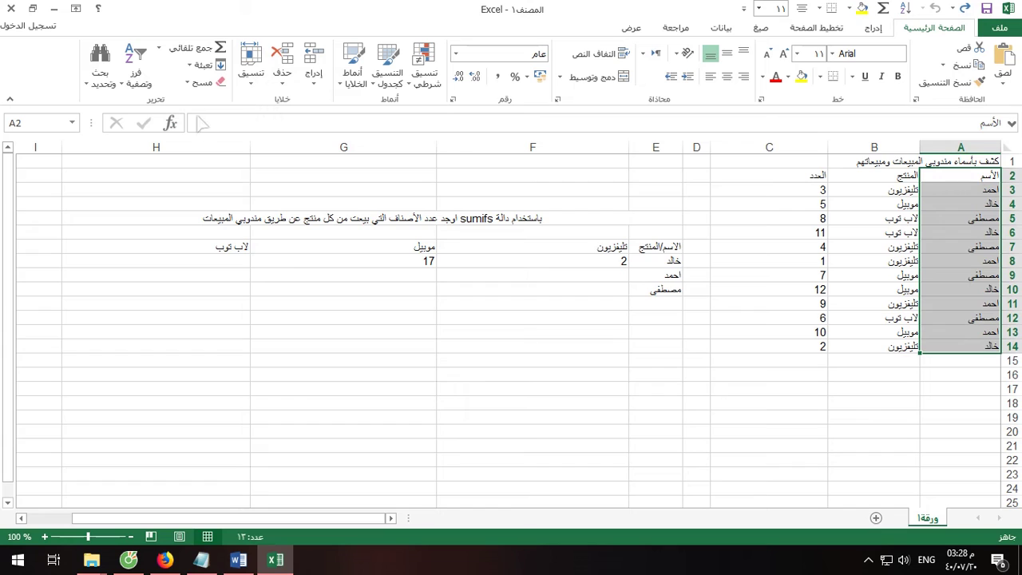
{"action": "left_click", "coordinate": [136, 72]}
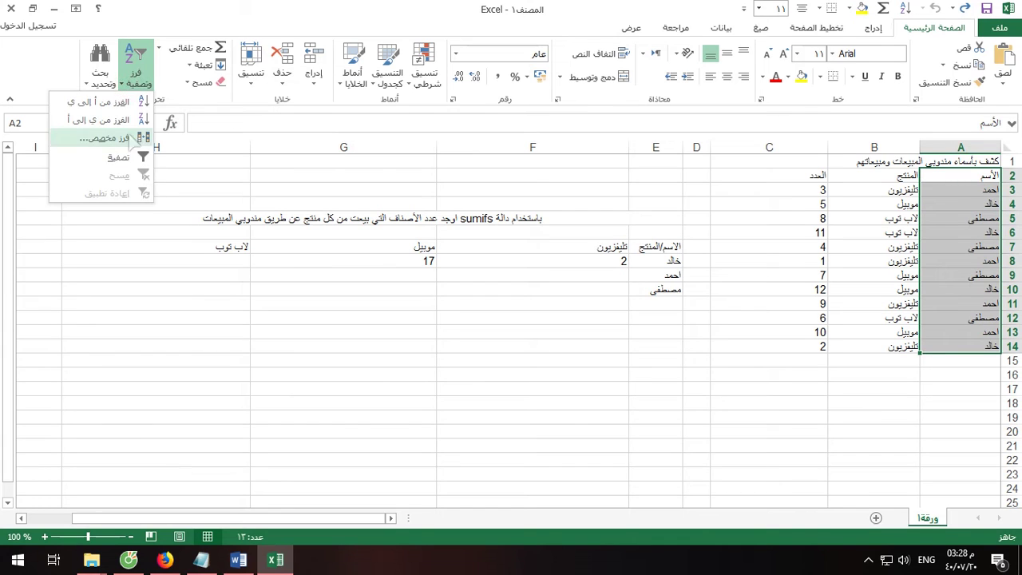
{"action": "left_click", "coordinate": [114, 158]}
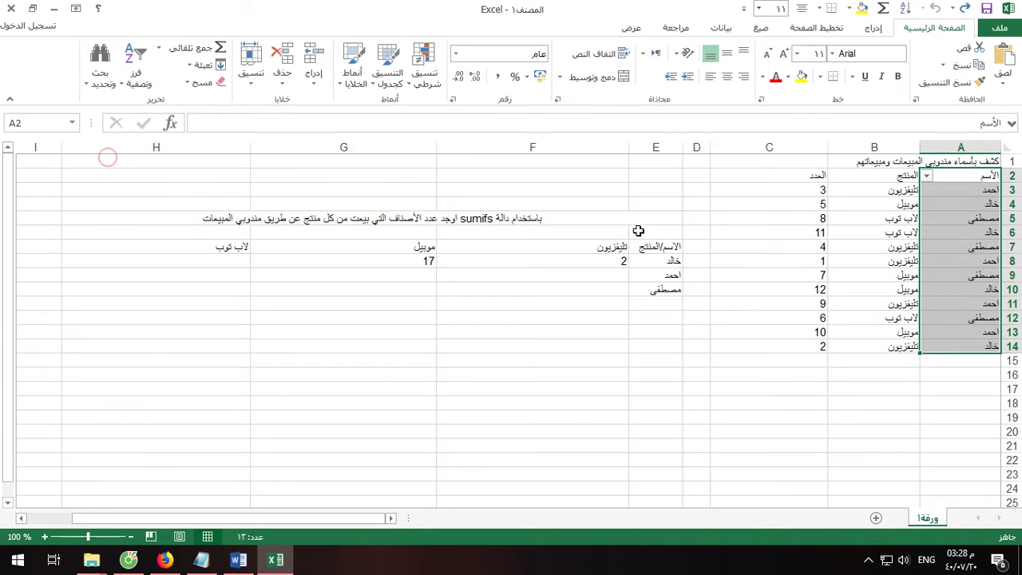
{"action": "left_click", "coordinate": [927, 175]}
{"action": "left_click", "coordinate": [887, 321]}
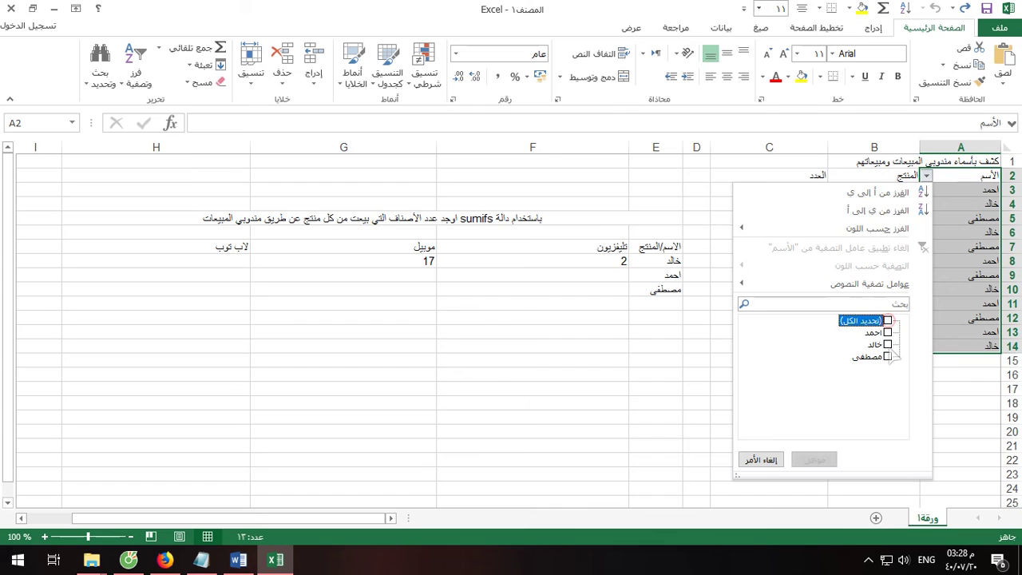
{"action": "left_click", "coordinate": [887, 344]}
{"action": "left_click", "coordinate": [813, 460]}
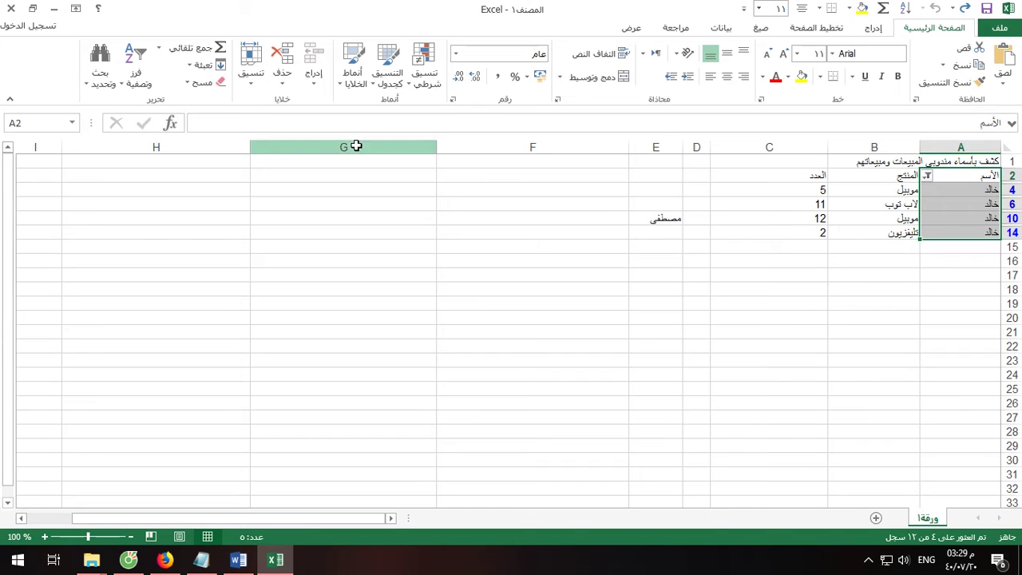
{"action": "left_click", "coordinate": [136, 80]}
{"action": "left_click", "coordinate": [141, 157]}
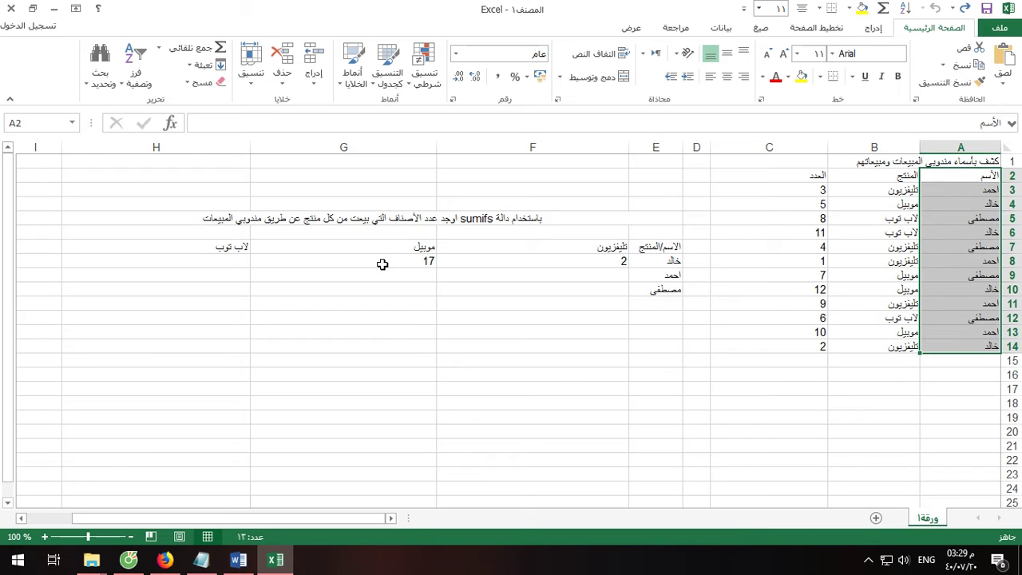
Start a SUMIFS formula in H8, dismissing the too-few-arguments warning
{"action": "left_click", "coordinate": [158, 261]}
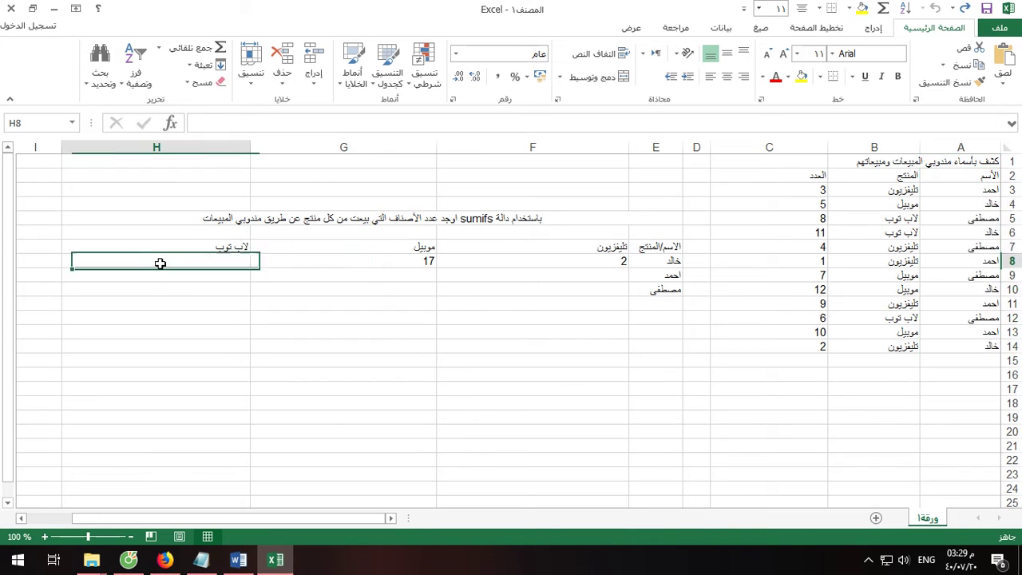
{"action": "type", "text": "="}
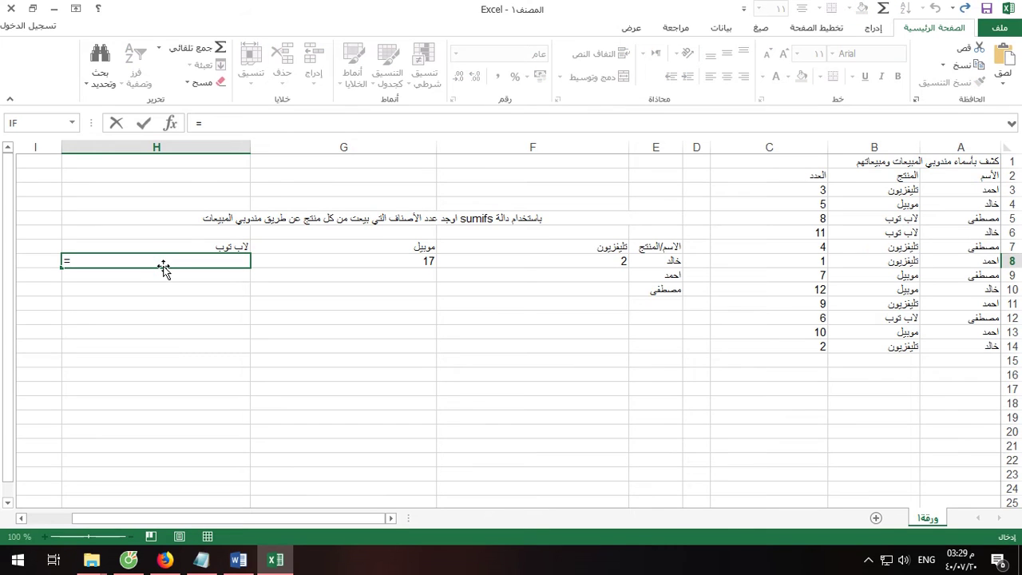
{"action": "type", "text": "sum"}
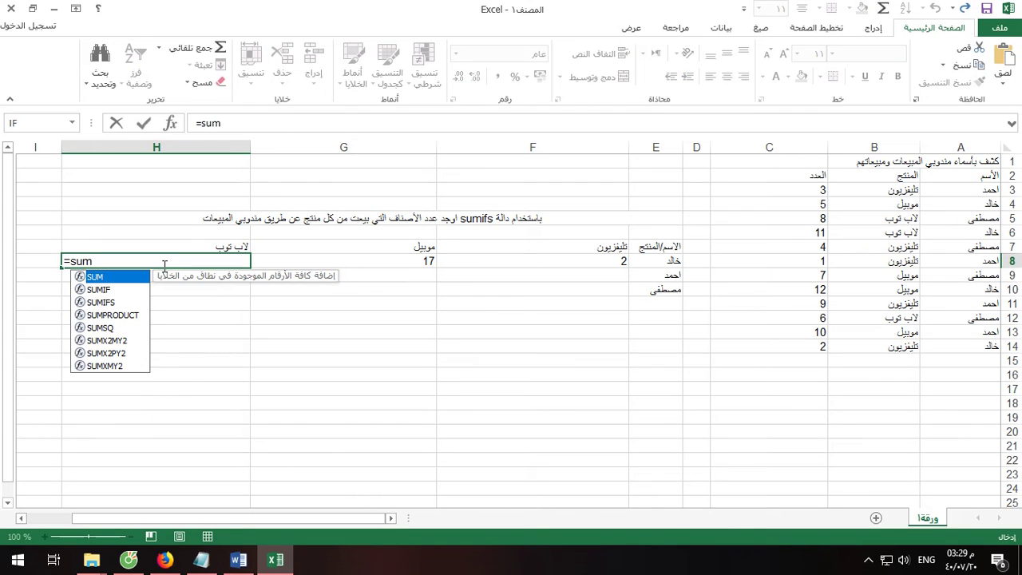
{"action": "type", "text": "if"}
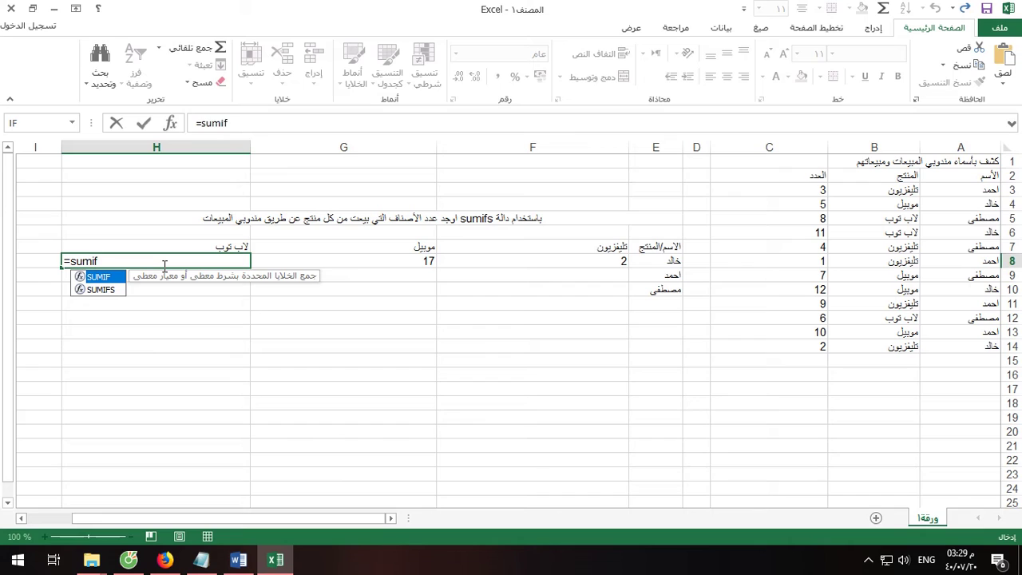
{"action": "type", "text": "s("}
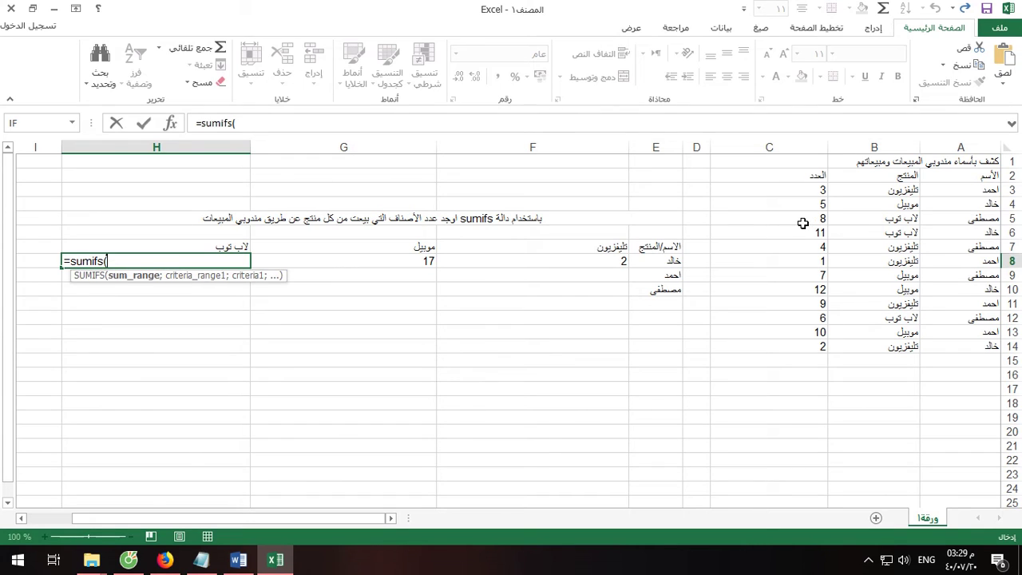
{"action": "left_click", "coordinate": [793, 190]}
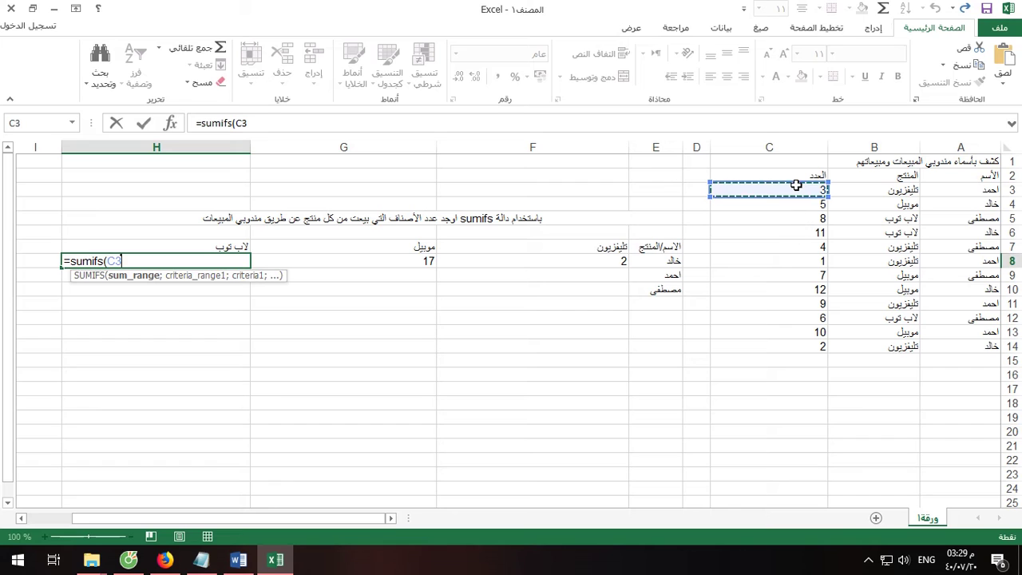
{"action": "key", "text": "Return"}
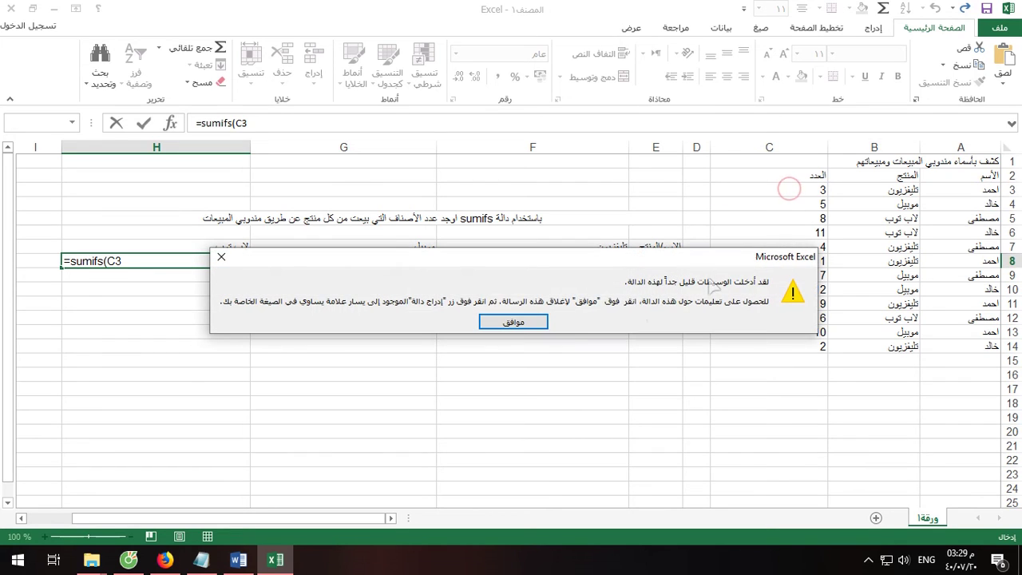
{"action": "left_click", "coordinate": [528, 322]}
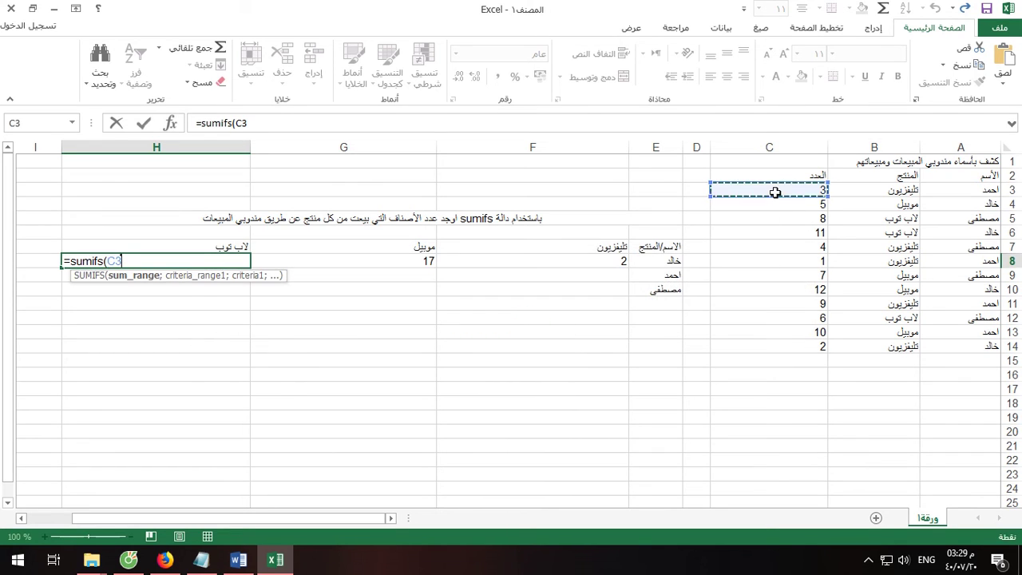
Enter arguments C3:C14, A3:A14, E8, B3:B14 and H7 and close the formula, giving 11
{"action": "left_click_drag", "start_coordinate": [774, 192], "coordinate": [769, 340]}
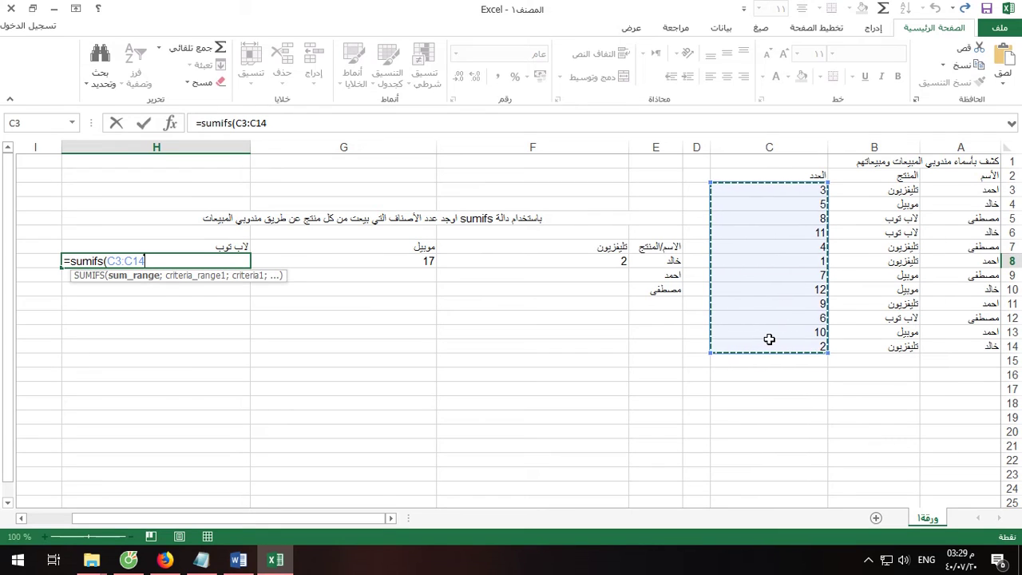
{"action": "type", "text": ";"}
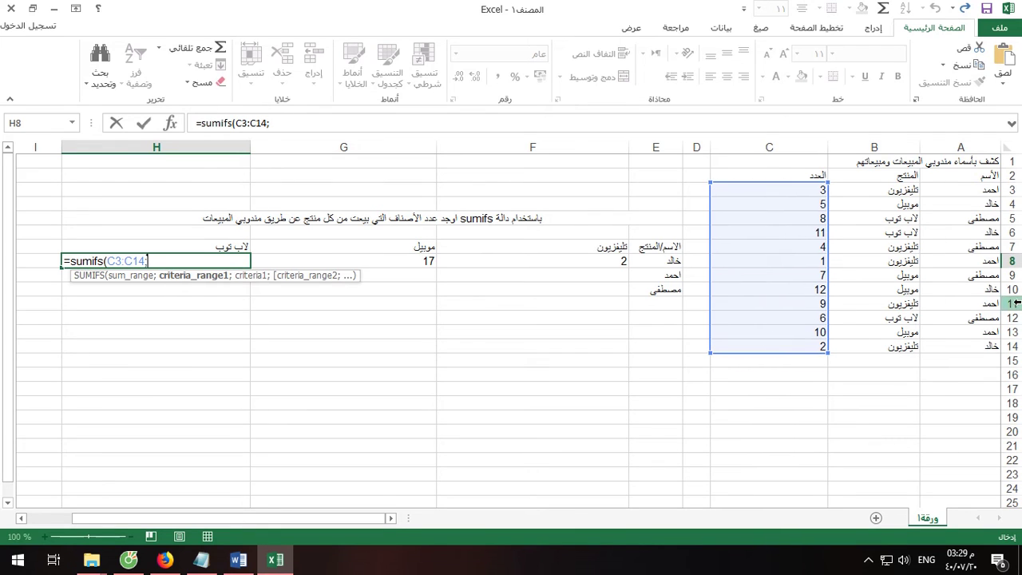
{"action": "left_click_drag", "start_coordinate": [967, 191], "coordinate": [949, 341]}
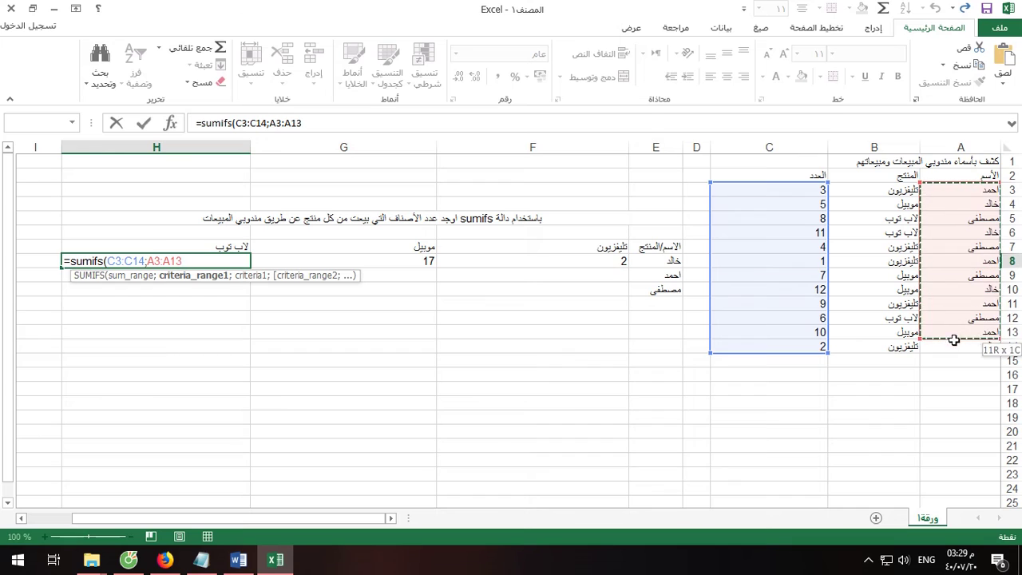
{"action": "type", "text": ";"}
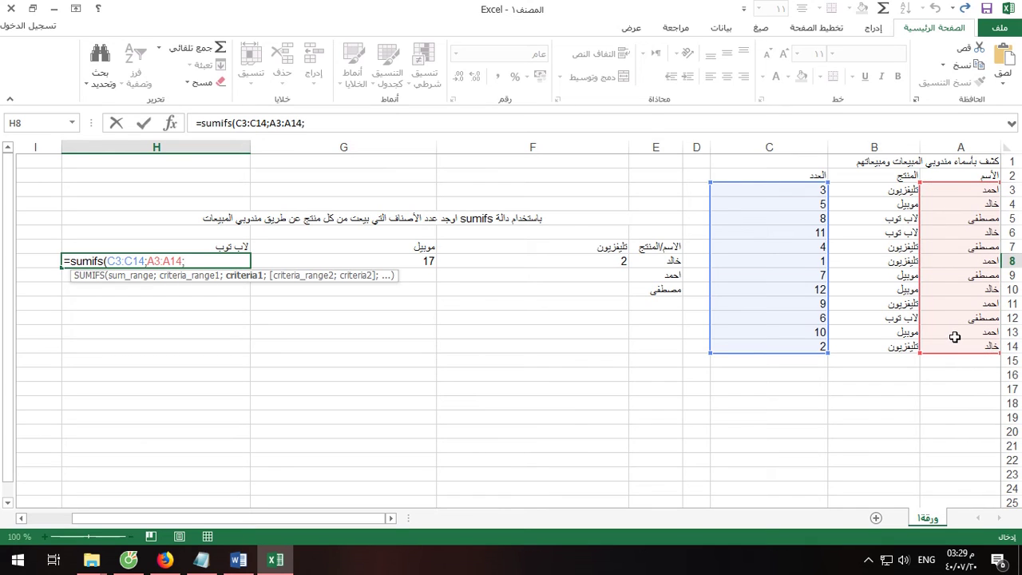
{"action": "left_click", "coordinate": [671, 262]}
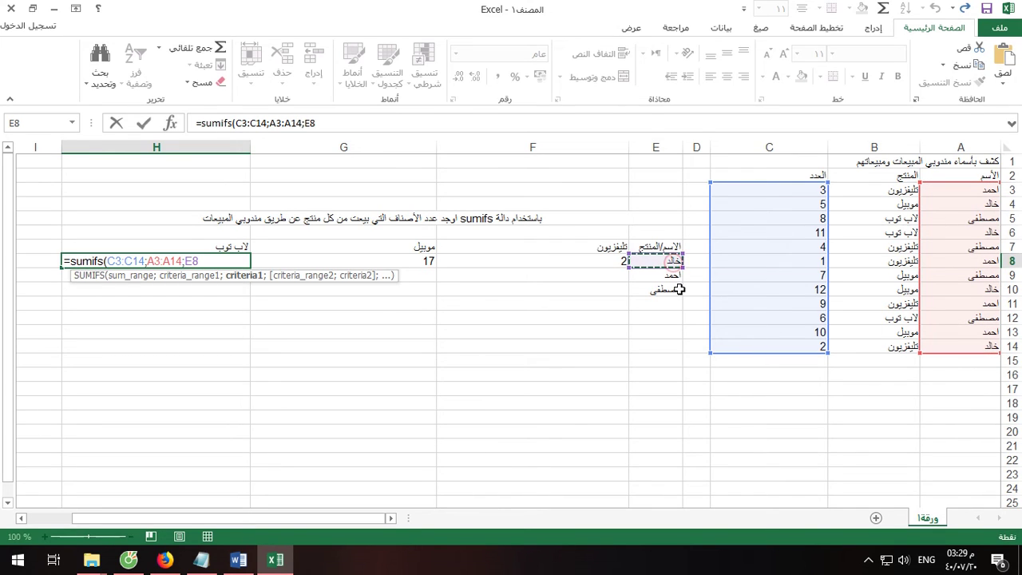
{"action": "type", "text": ";"}
{"action": "left_click_drag", "start_coordinate": [885, 191], "coordinate": [869, 347]}
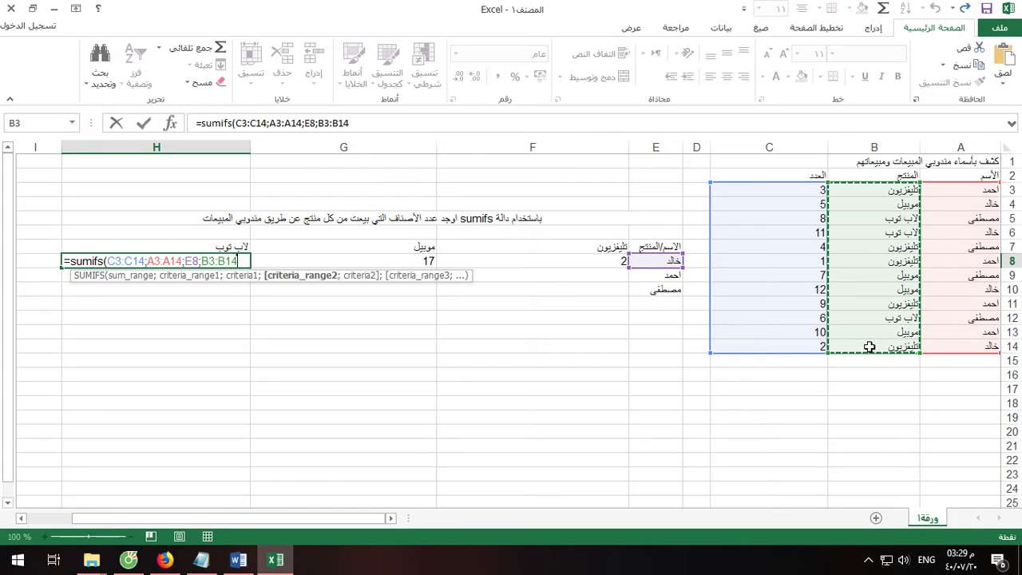
{"action": "type", "text": ";"}
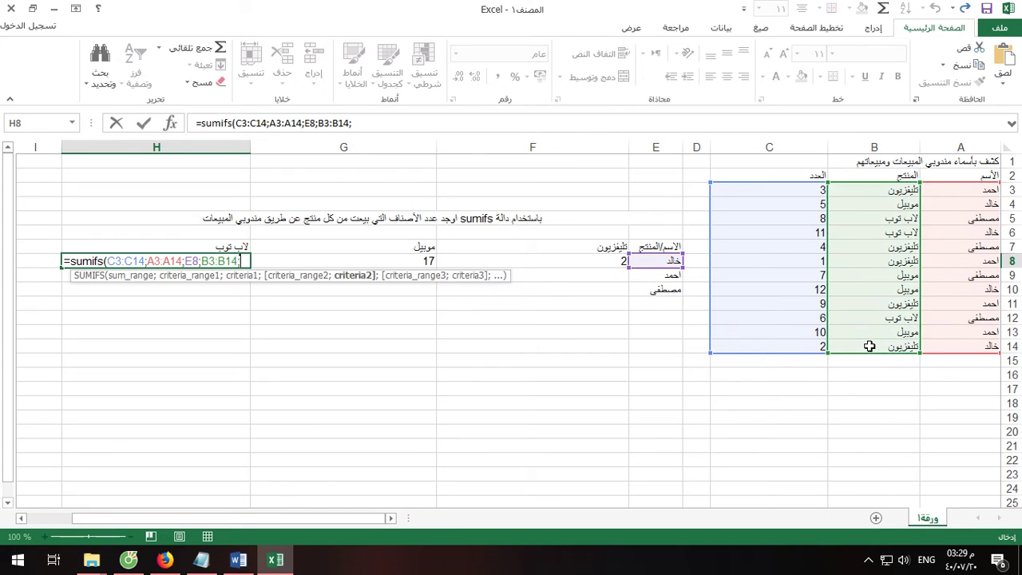
{"action": "left_click", "coordinate": [200, 246]}
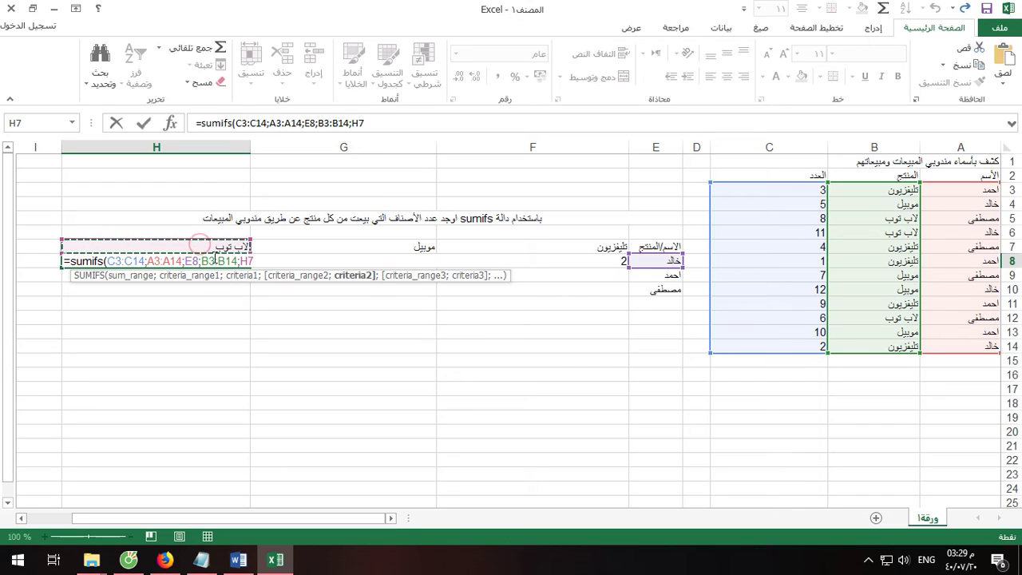
{"action": "type", "text": ")"}
{"action": "key", "text": "Return"}
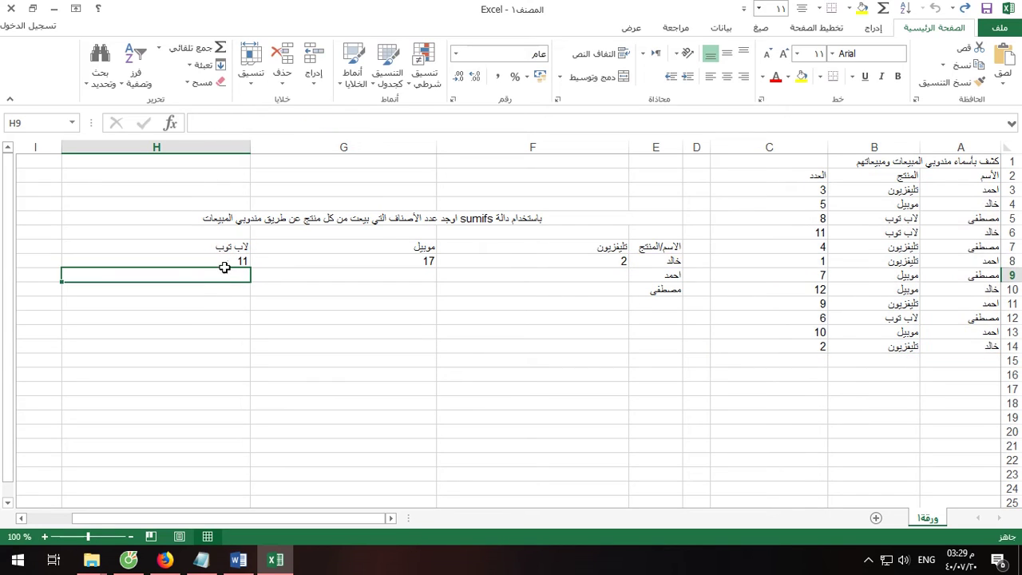
{"action": "left_click", "coordinate": [226, 263]}
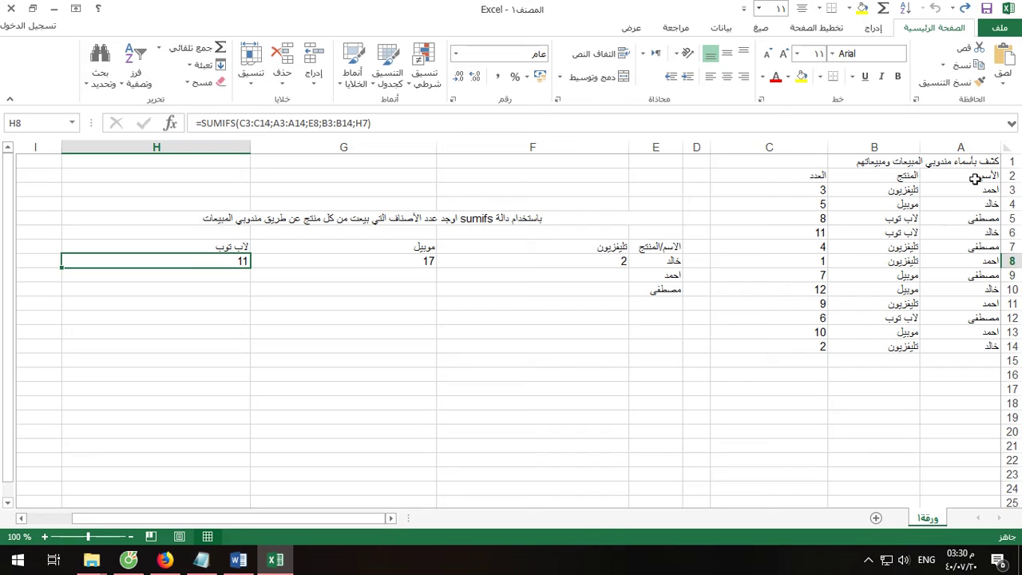
{"action": "left_click_drag", "start_coordinate": [975, 179], "coordinate": [868, 343]}
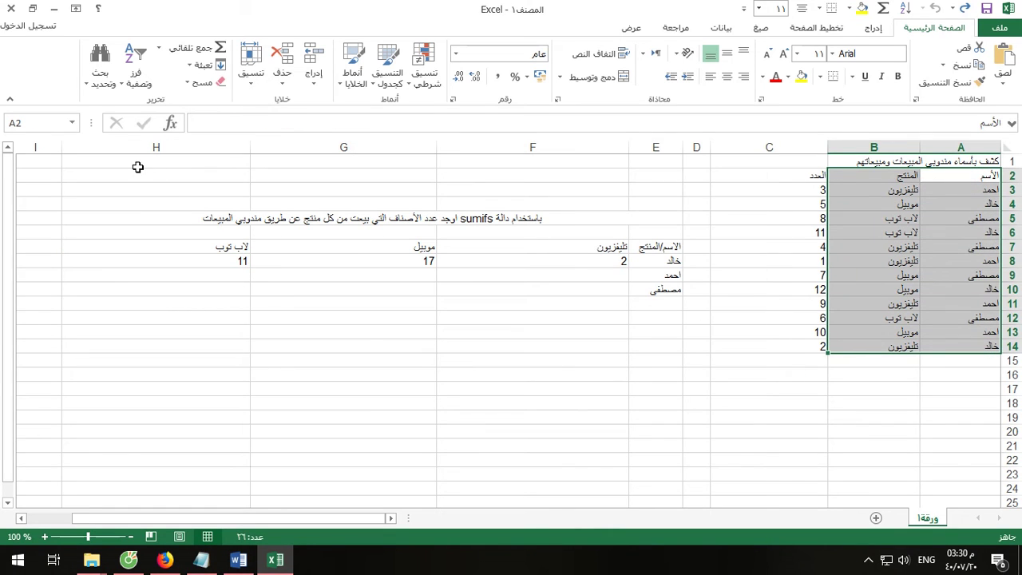
{"action": "left_click", "coordinate": [136, 80]}
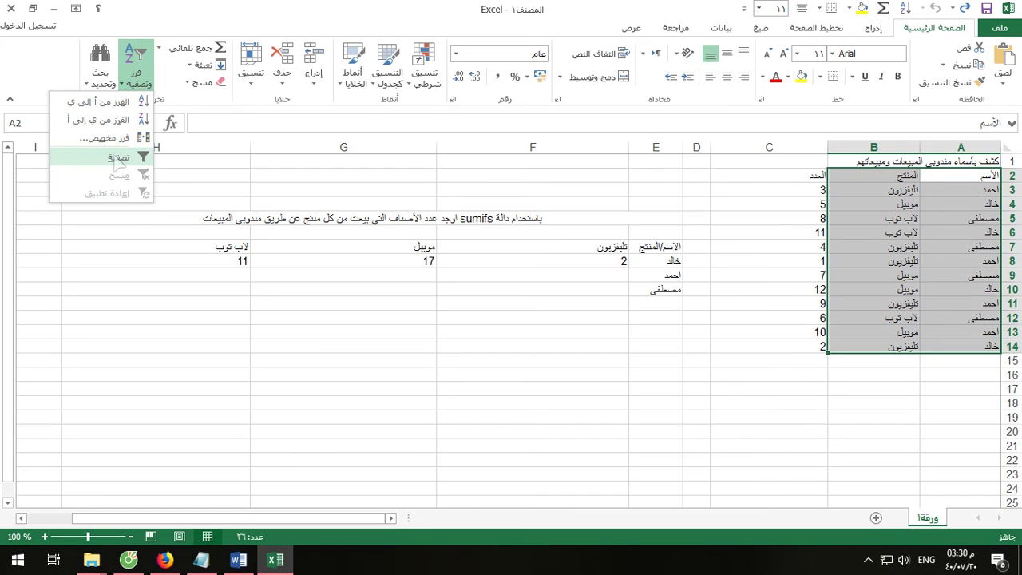
{"action": "left_click", "coordinate": [113, 156]}
{"action": "left_click", "coordinate": [926, 176]}
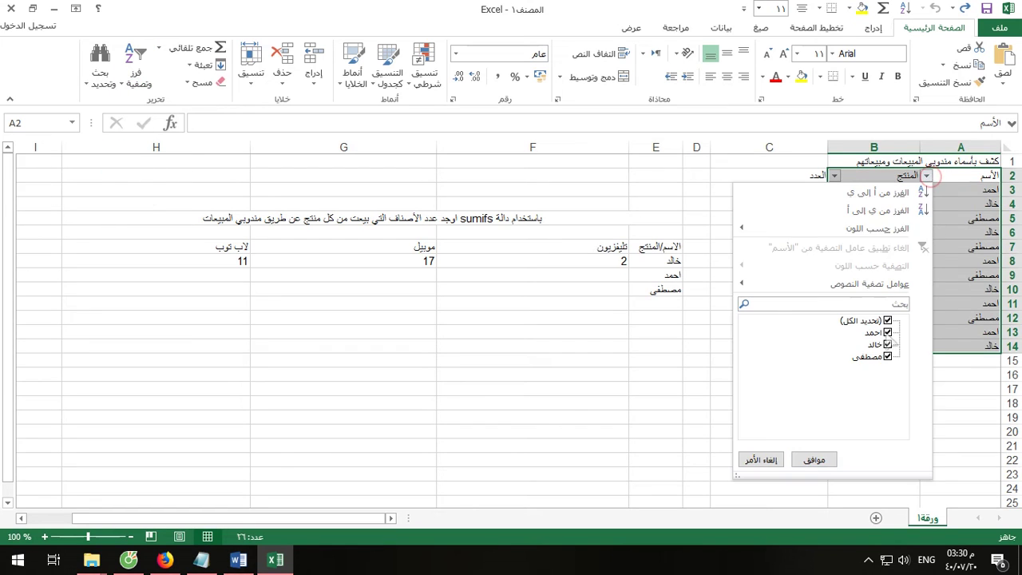
{"action": "left_click", "coordinate": [887, 320]}
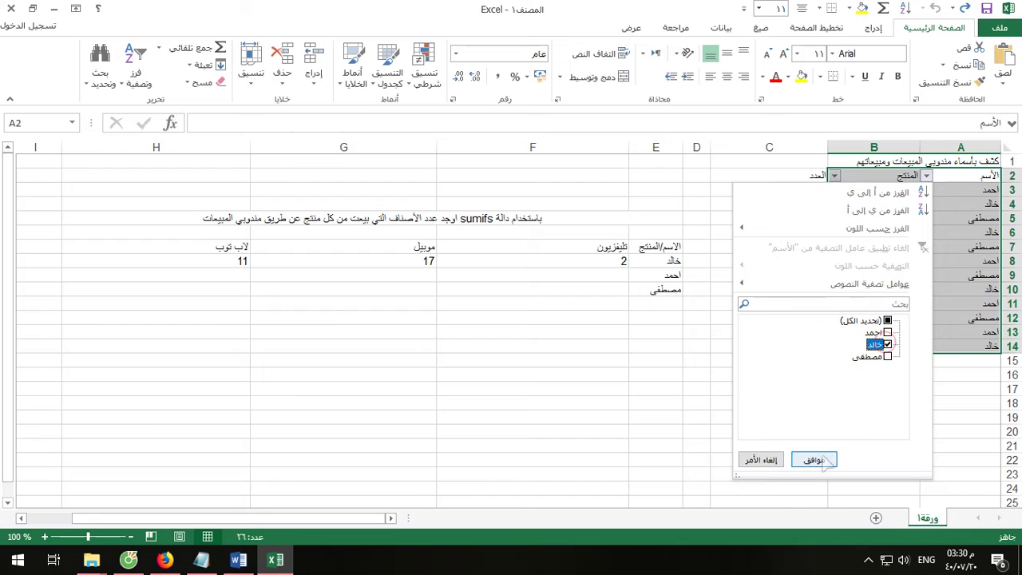
{"action": "left_click", "coordinate": [814, 460]}
{"action": "left_click", "coordinate": [836, 177]}
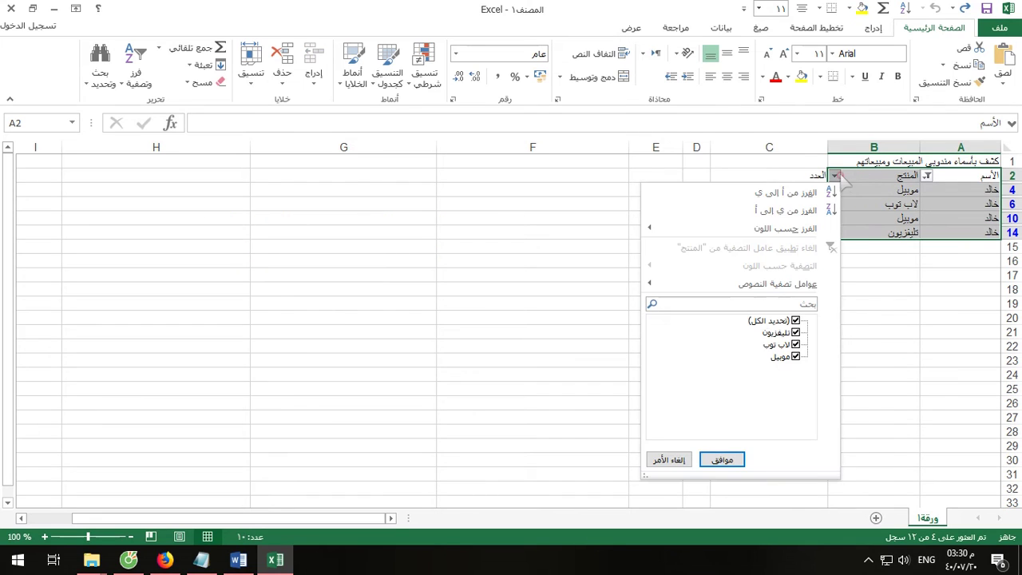
{"action": "left_click", "coordinate": [795, 320]}
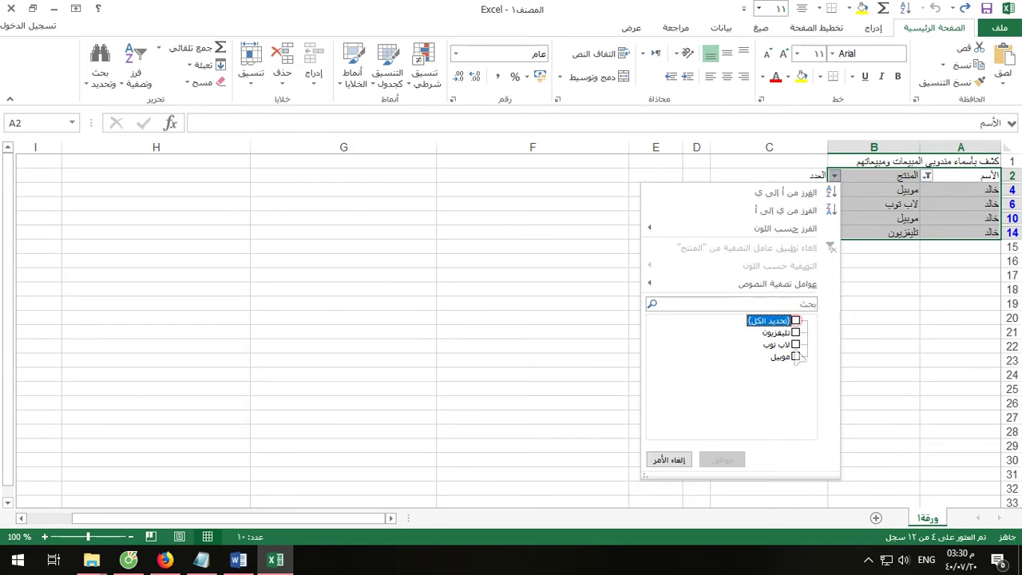
{"action": "left_click", "coordinate": [795, 344]}
{"action": "left_click", "coordinate": [719, 462]}
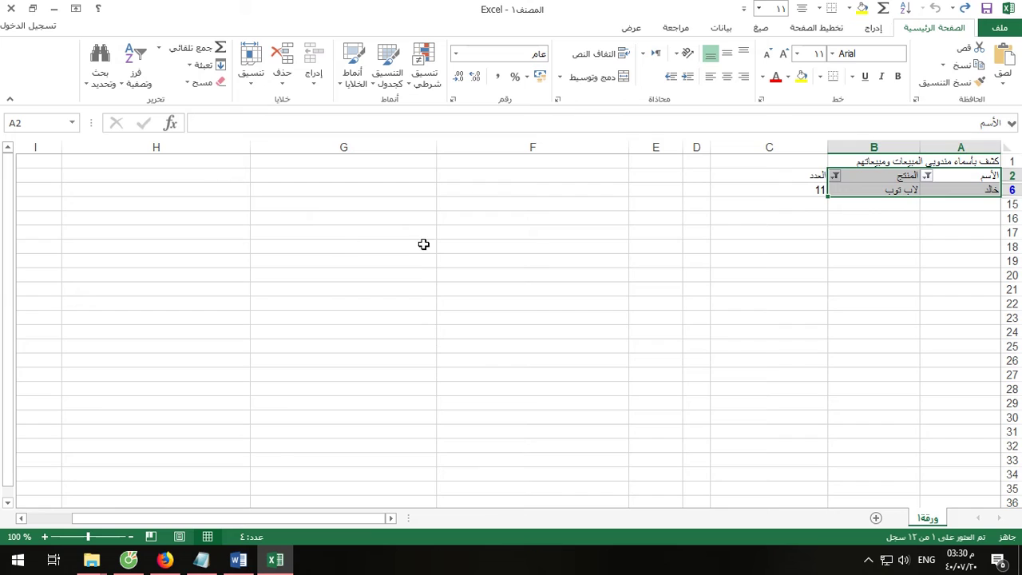
{"action": "left_click", "coordinate": [136, 72]}
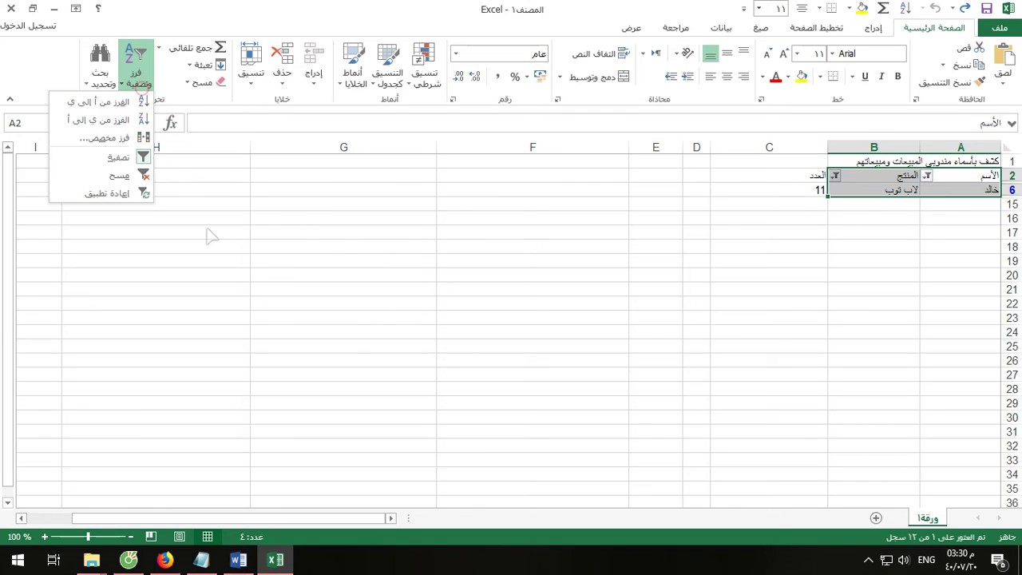
{"action": "left_click", "coordinate": [124, 163]}
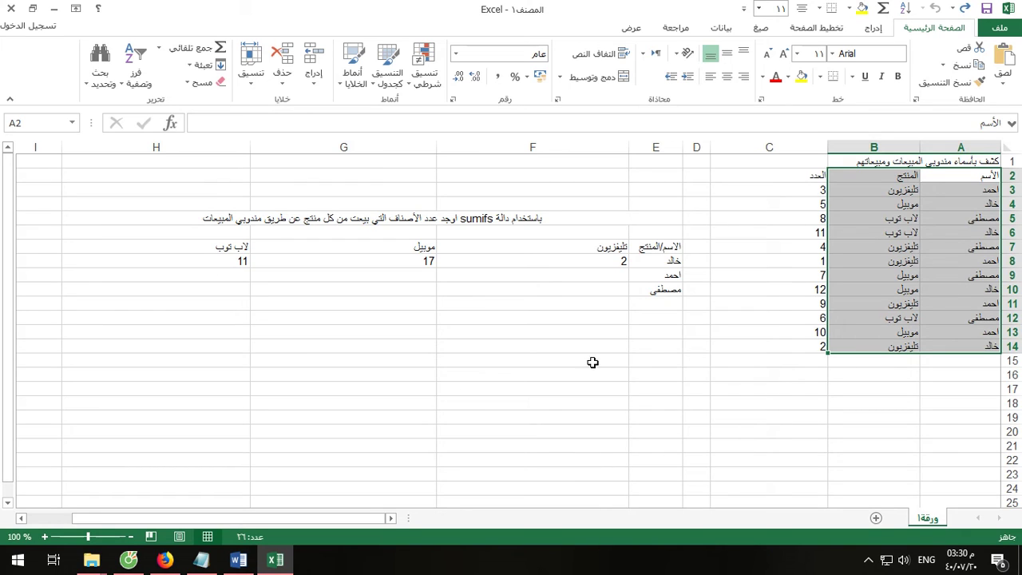
Clear the #NAME? error from F9 and insert the SUMIFS function instead
{"action": "left_click", "coordinate": [569, 276]}
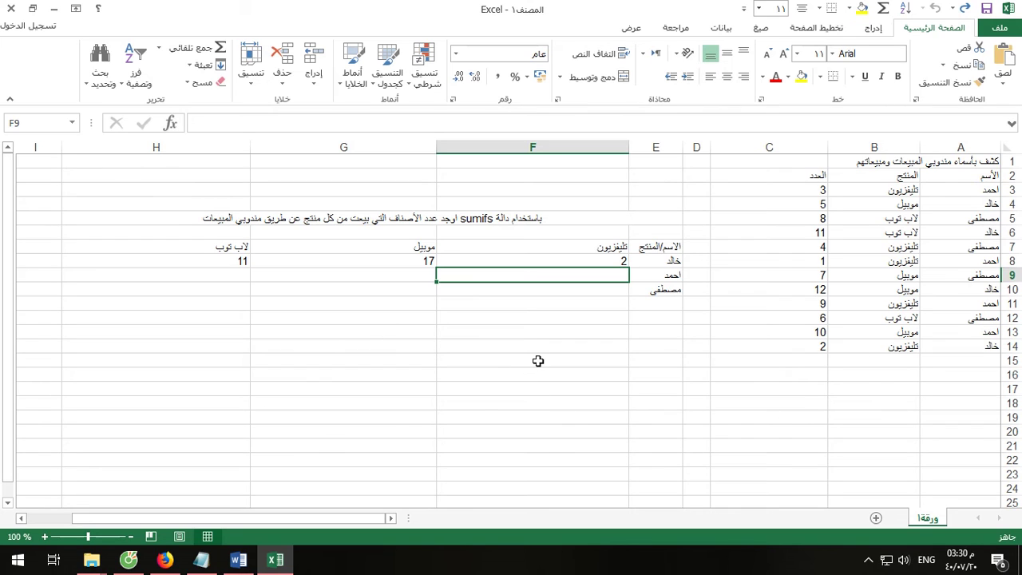
{"action": "type", "text": "=s"}
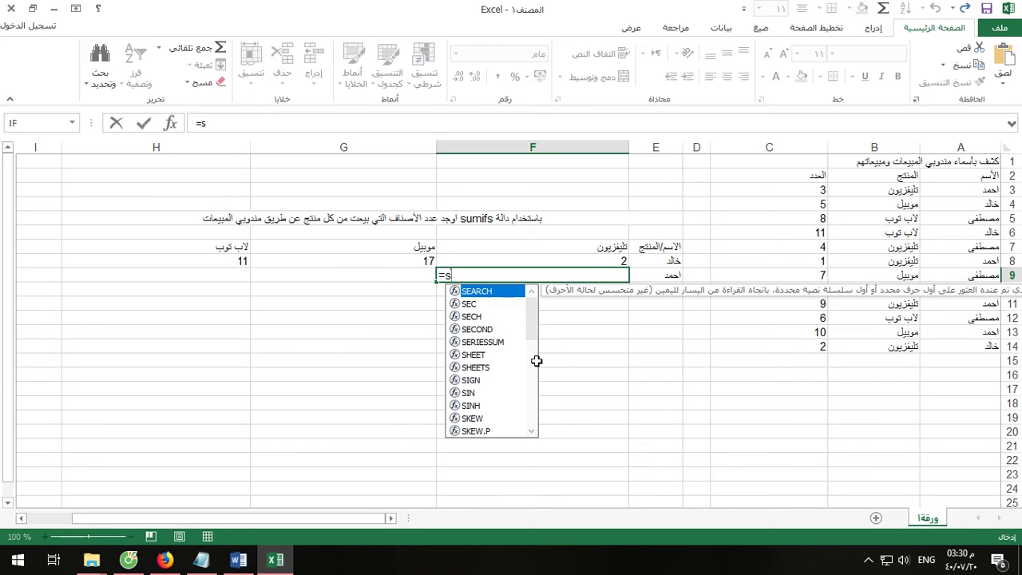
{"action": "type", "text": "umifs"}
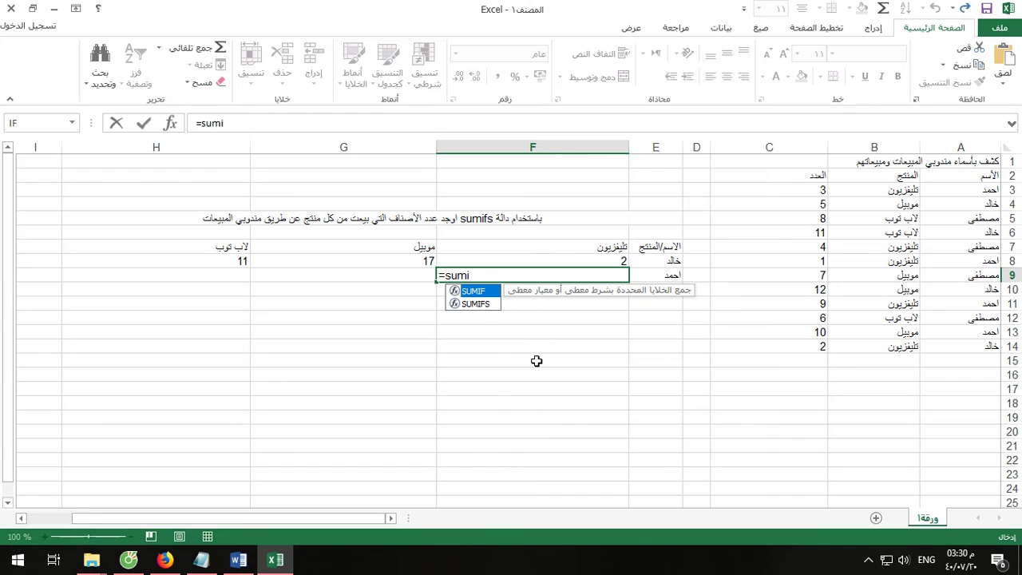
{"action": "left_click", "coordinate": [491, 312]}
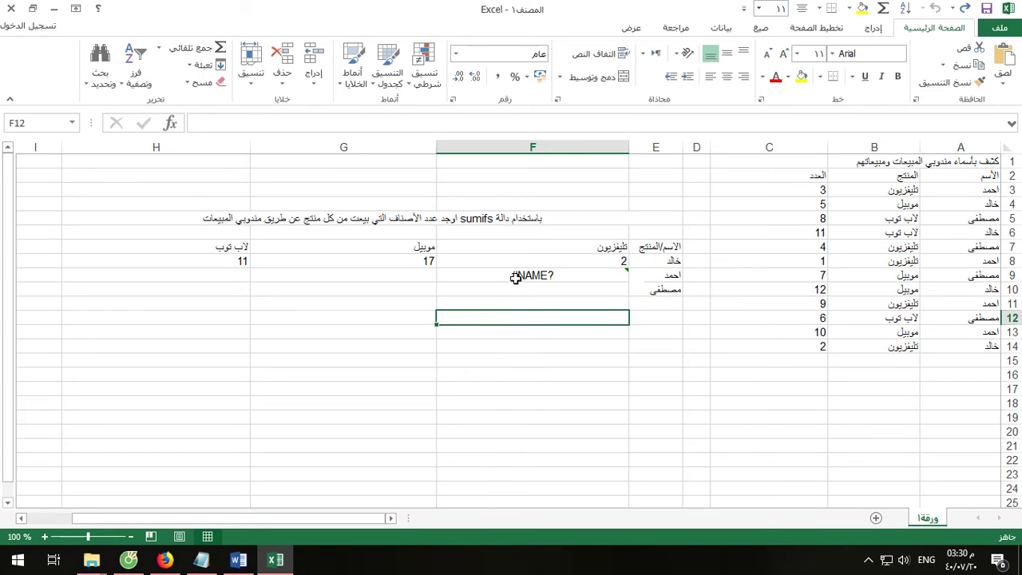
{"action": "left_click", "coordinate": [519, 275]}
{"action": "key", "text": "Delete"}
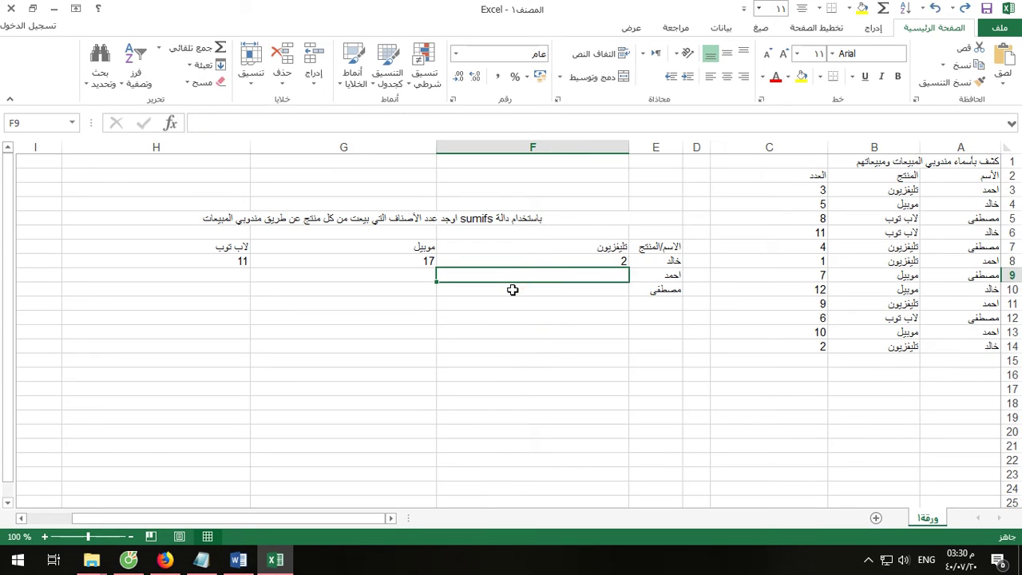
{"action": "type", "text": "="}
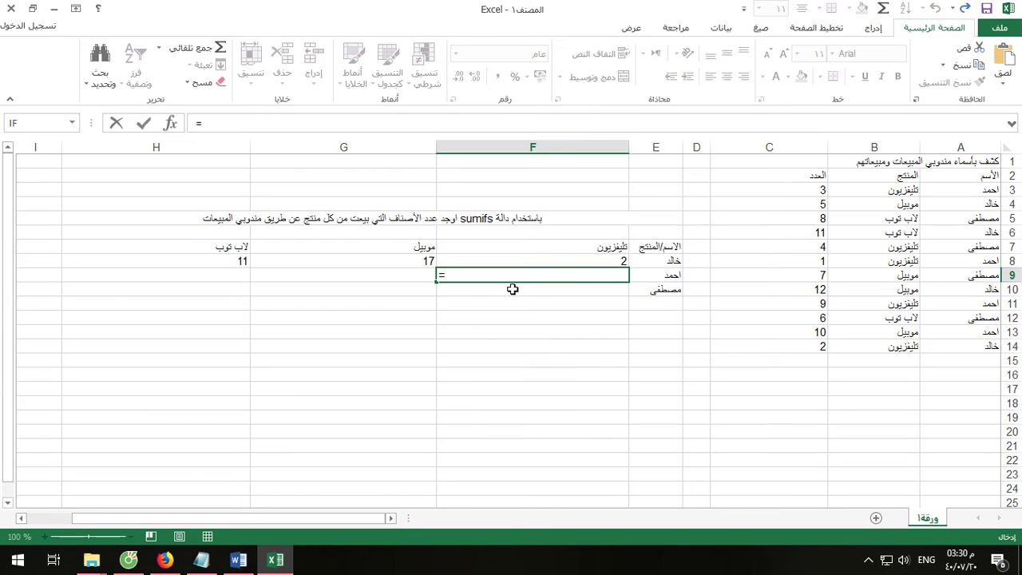
{"action": "type", "text": "sumi"}
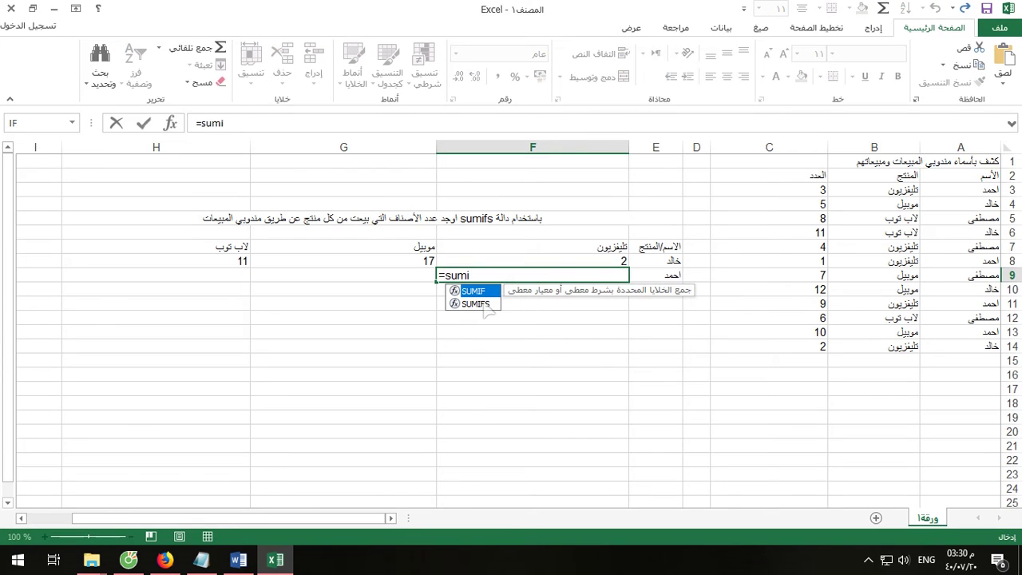
{"action": "left_click", "coordinate": [479, 304]}
{"action": "double_click", "coordinate": [479, 304]}
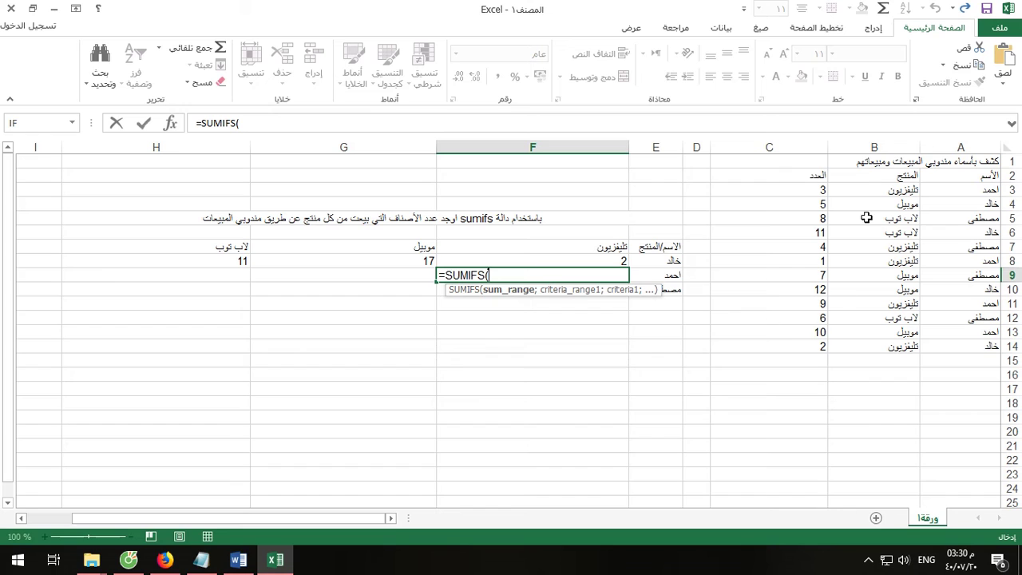
Supply C3:C14, A3:A14, E9, B3:B14 and F7 and close the formula so F9 shows 13
{"action": "left_click_drag", "start_coordinate": [785, 190], "coordinate": [783, 351]}
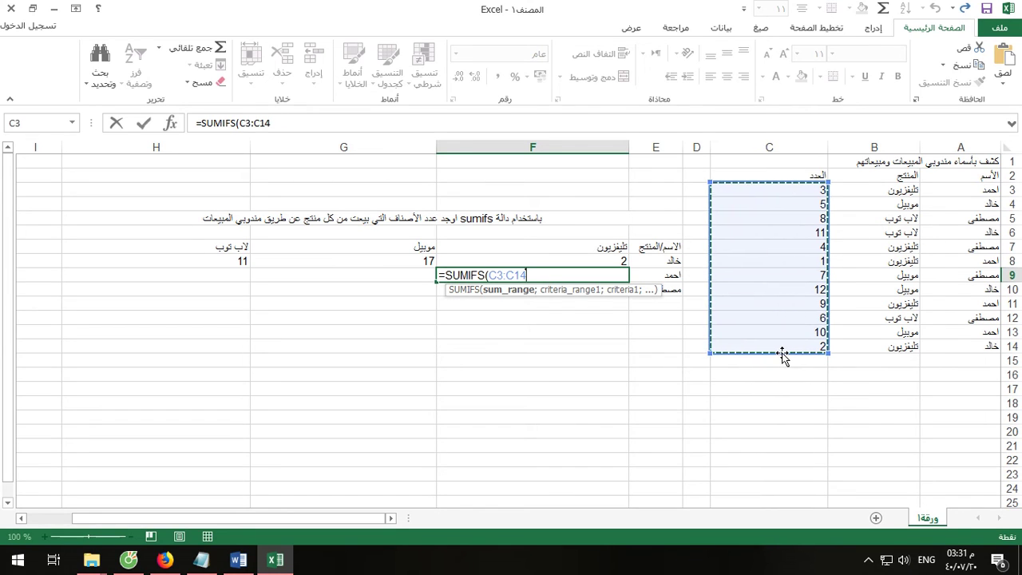
{"action": "type", "text": ";"}
{"action": "left_click_drag", "start_coordinate": [968, 190], "coordinate": [965, 347]}
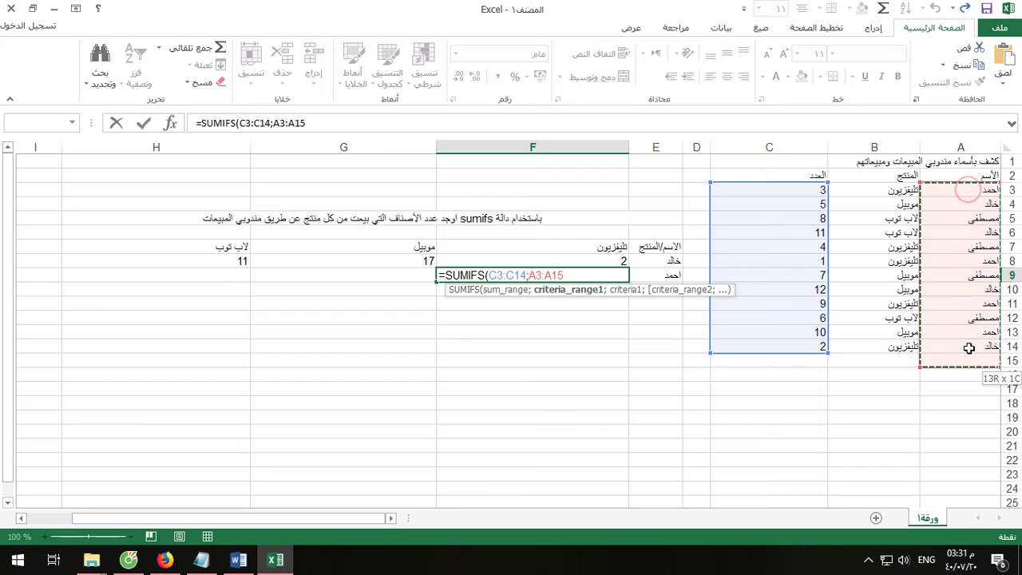
{"action": "type", "text": ";"}
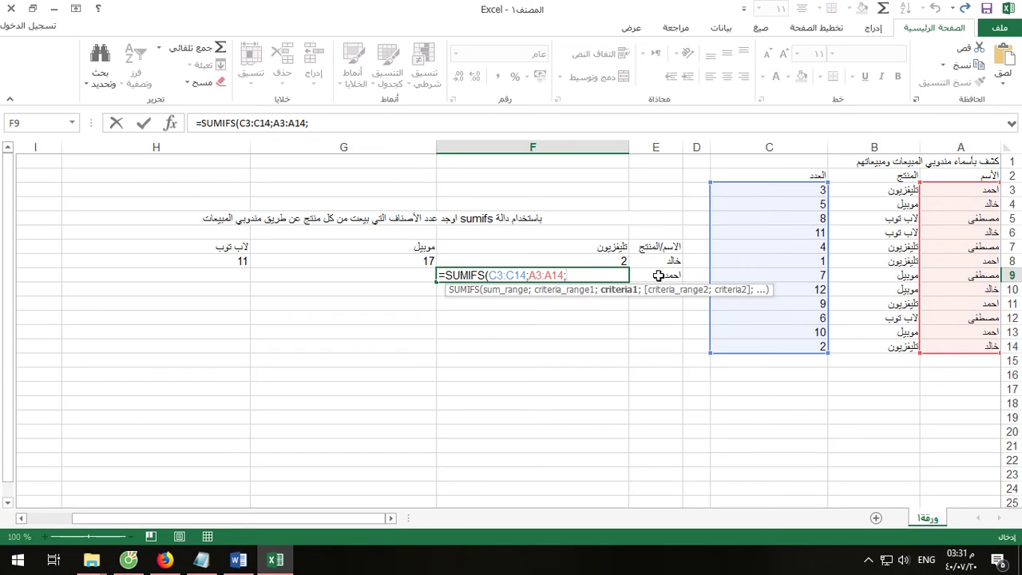
{"action": "left_click", "coordinate": [658, 276]}
{"action": "type", "text": ";"}
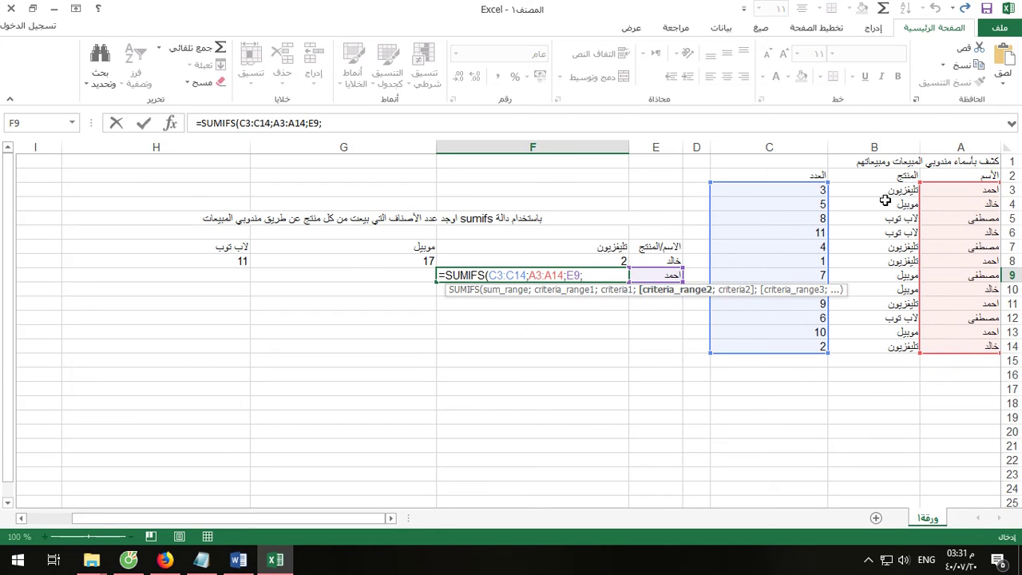
{"action": "left_click_drag", "start_coordinate": [888, 195], "coordinate": [878, 347]}
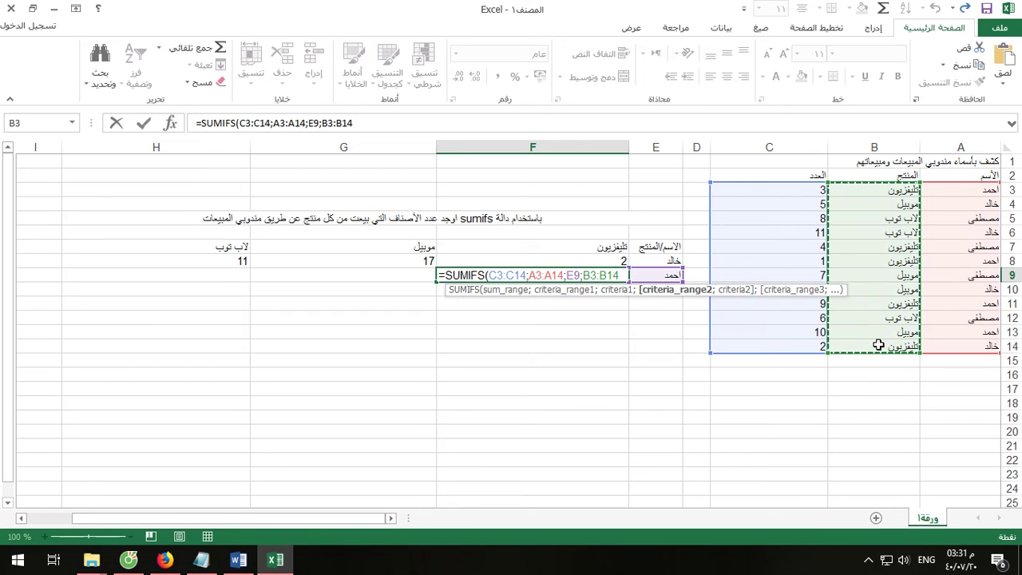
{"action": "type", "text": ";"}
{"action": "left_click", "coordinate": [576, 250]}
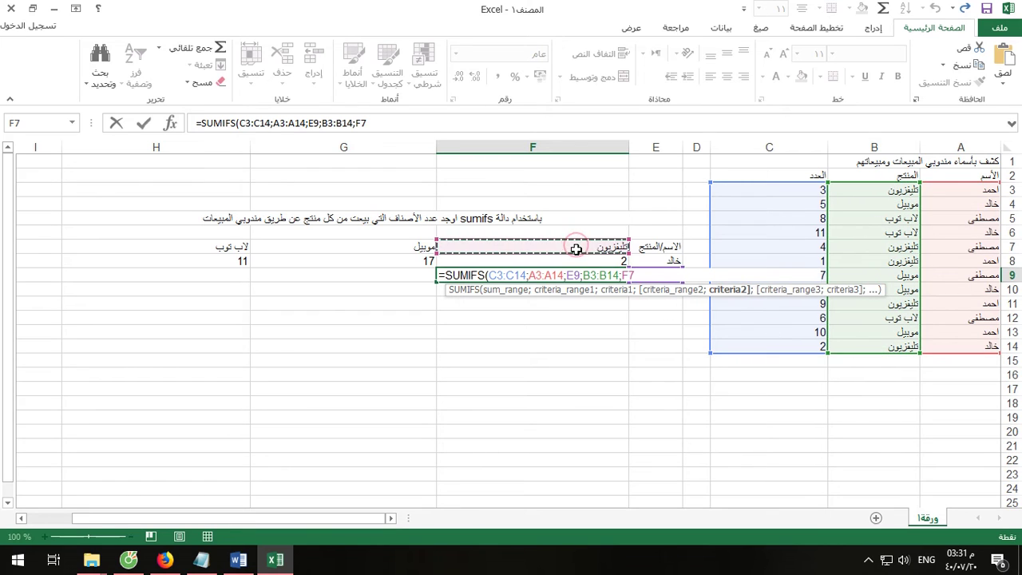
{"action": "type", "text": ")"}
{"action": "key", "text": "Return"}
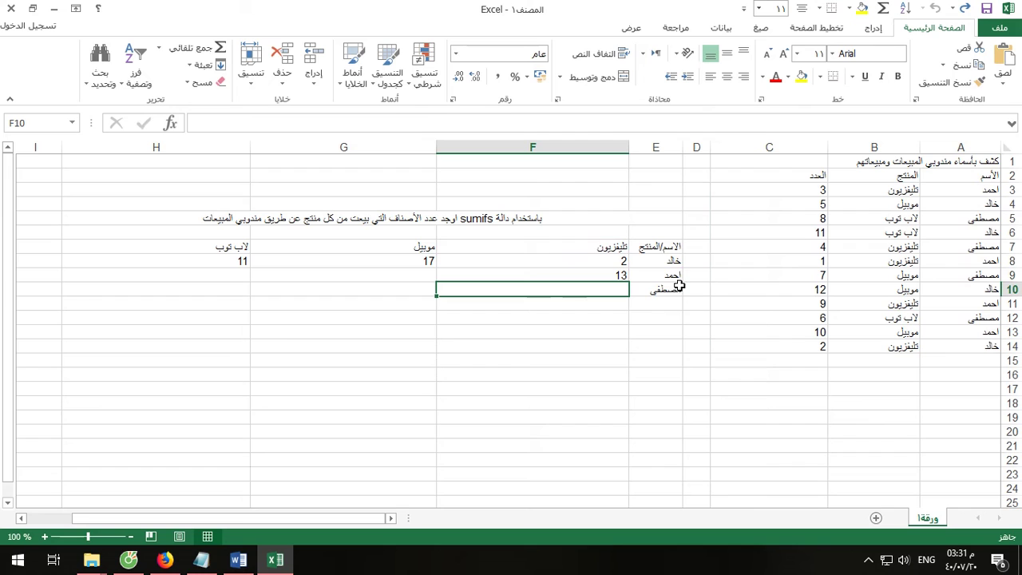
Enter =SUMIFS(C3:C14;A3:A14;E9;B3:B14;G7) in G9 for the second rep's mobile total
{"action": "left_click", "coordinate": [418, 275]}
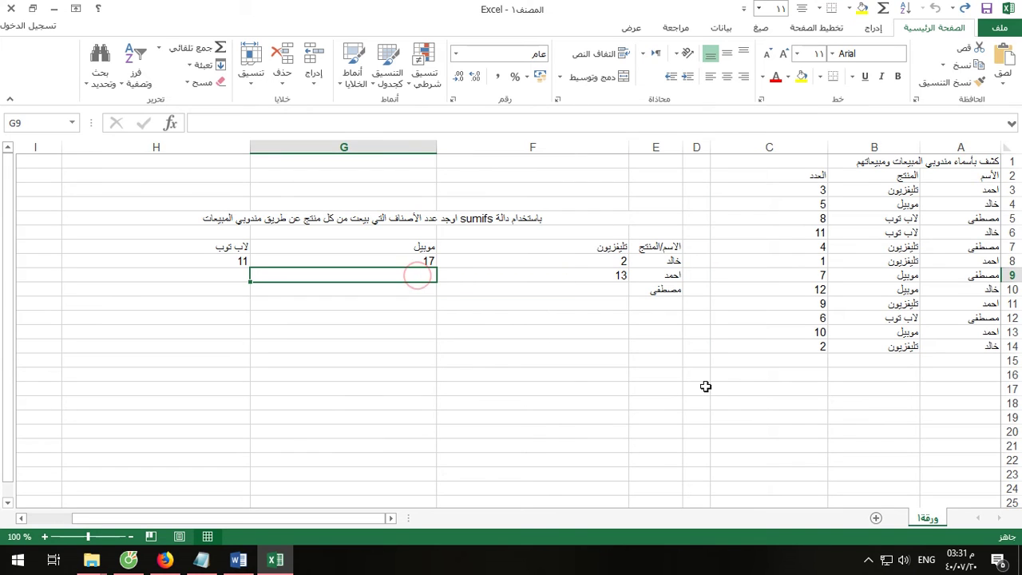
{"action": "type", "text": "=s"}
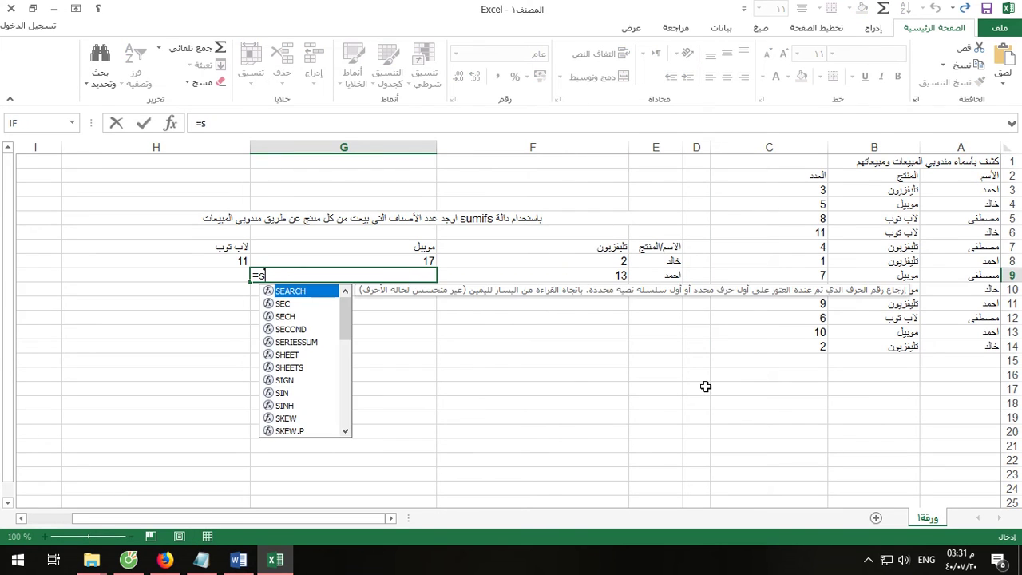
{"action": "type", "text": "um"}
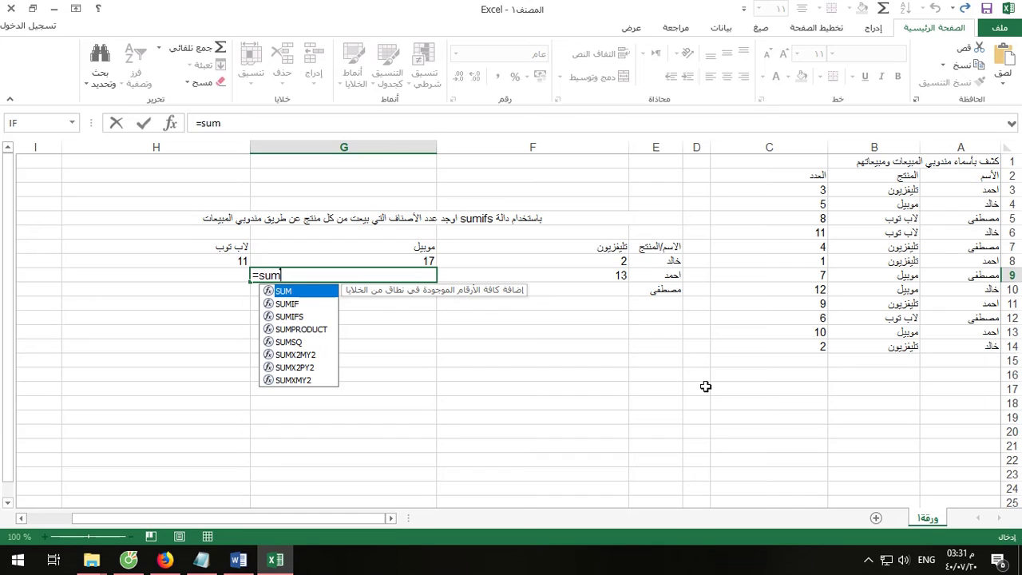
{"action": "type", "text": "ifs"}
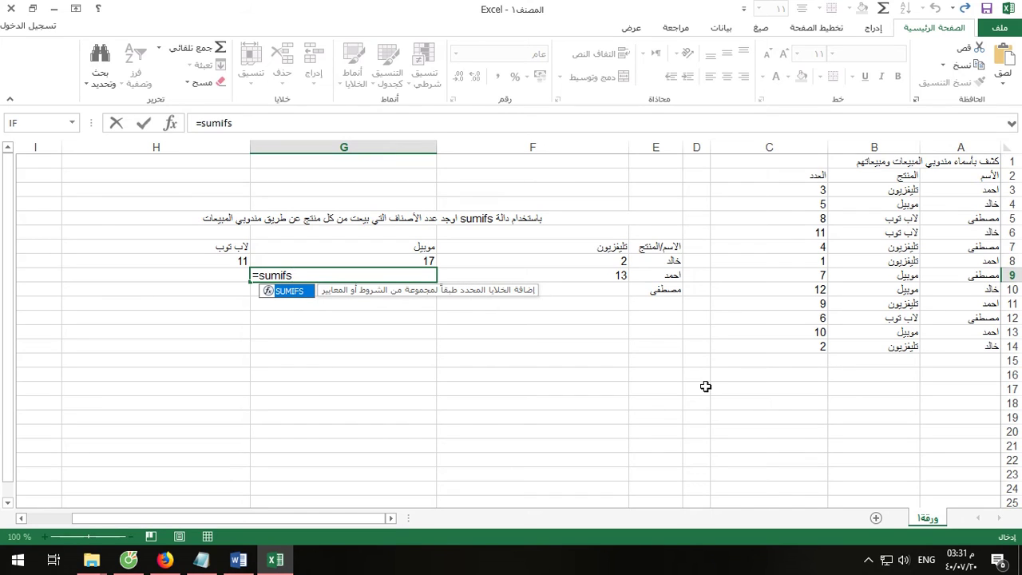
{"action": "type", "text": "("}
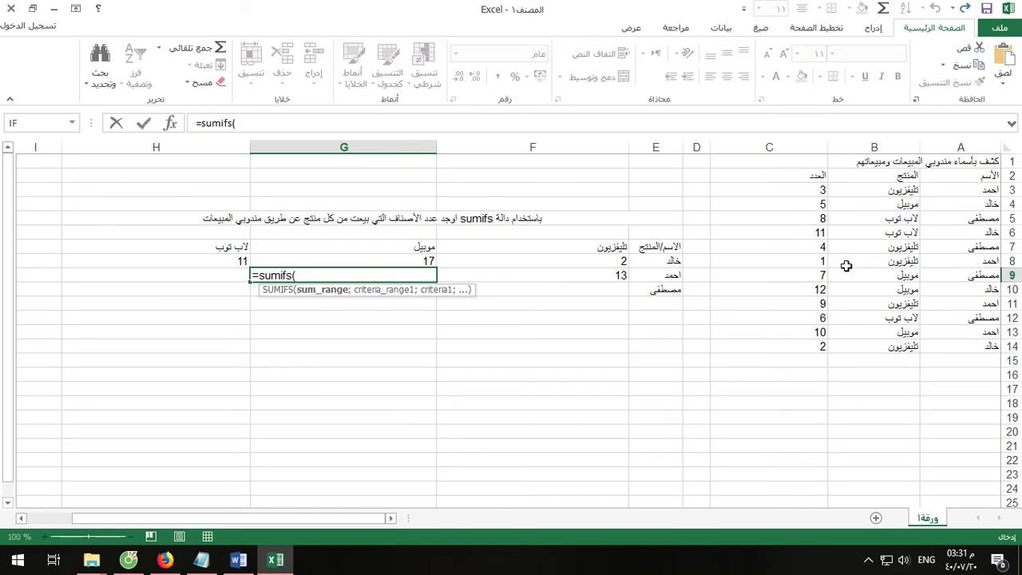
{"action": "left_click_drag", "start_coordinate": [806, 196], "coordinate": [789, 344]}
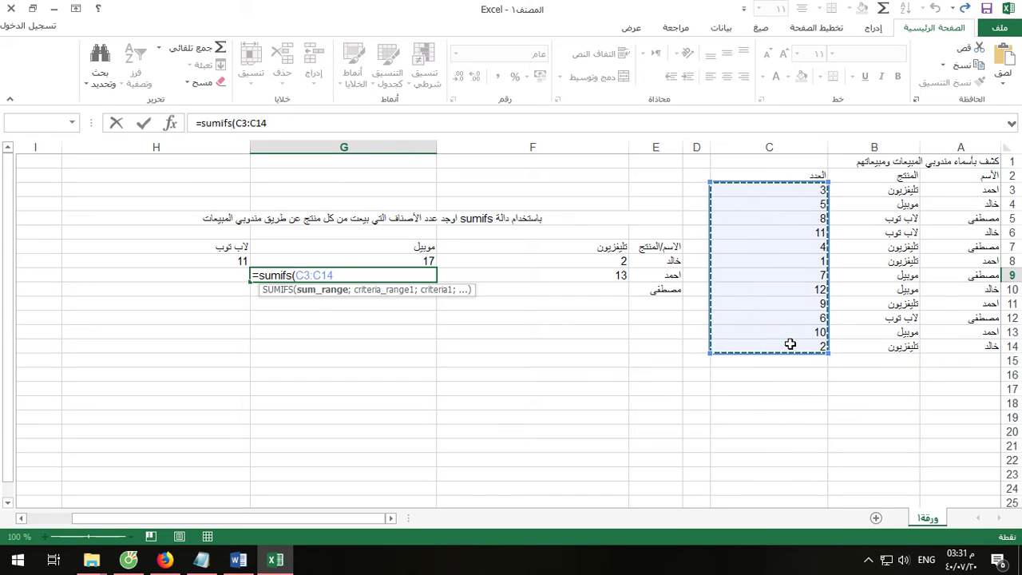
{"action": "type", "text": ";"}
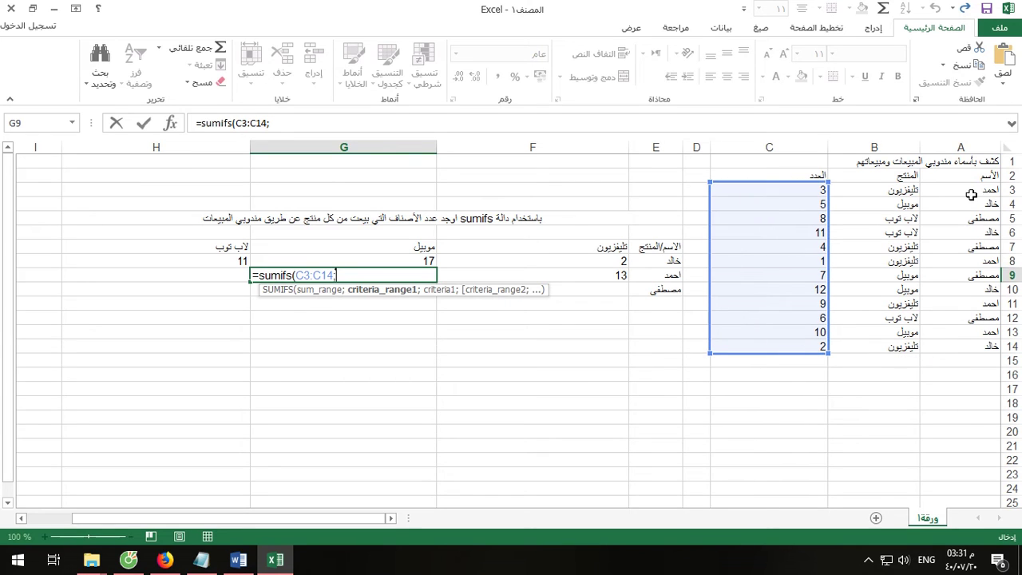
{"action": "left_click_drag", "start_coordinate": [971, 195], "coordinate": [950, 346]}
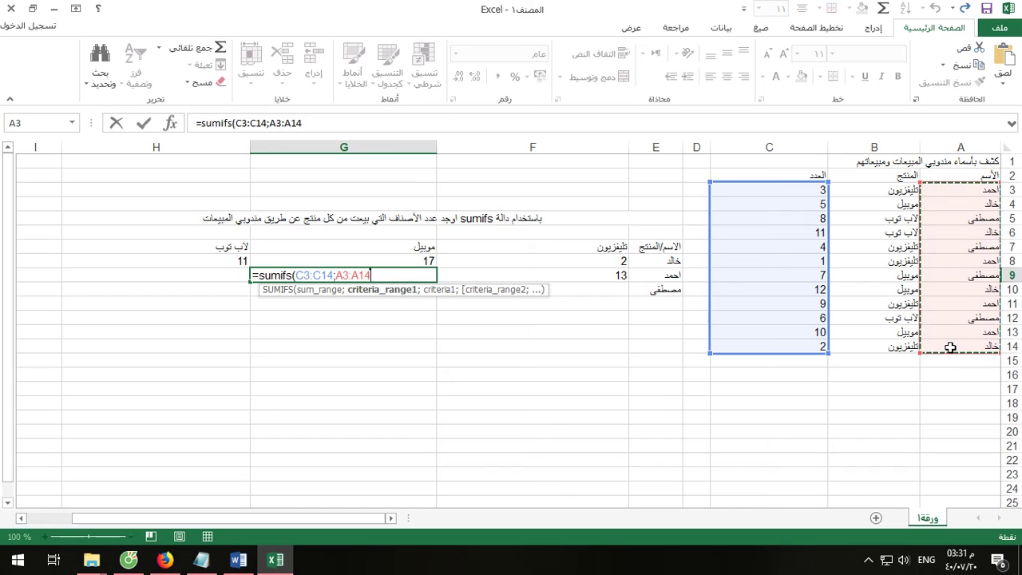
{"action": "type", "text": ";"}
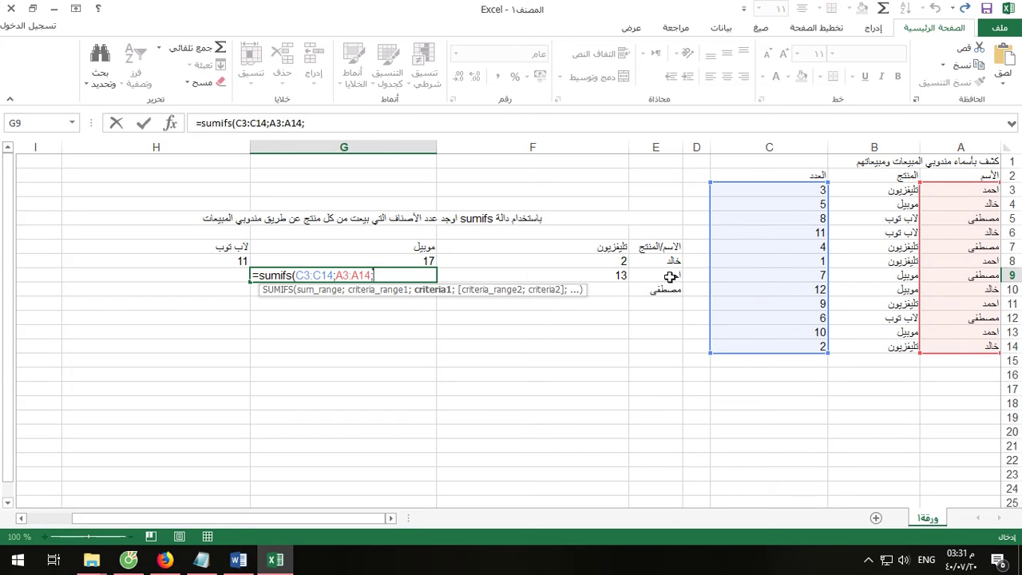
{"action": "left_click", "coordinate": [671, 275]}
{"action": "type", "text": ";"}
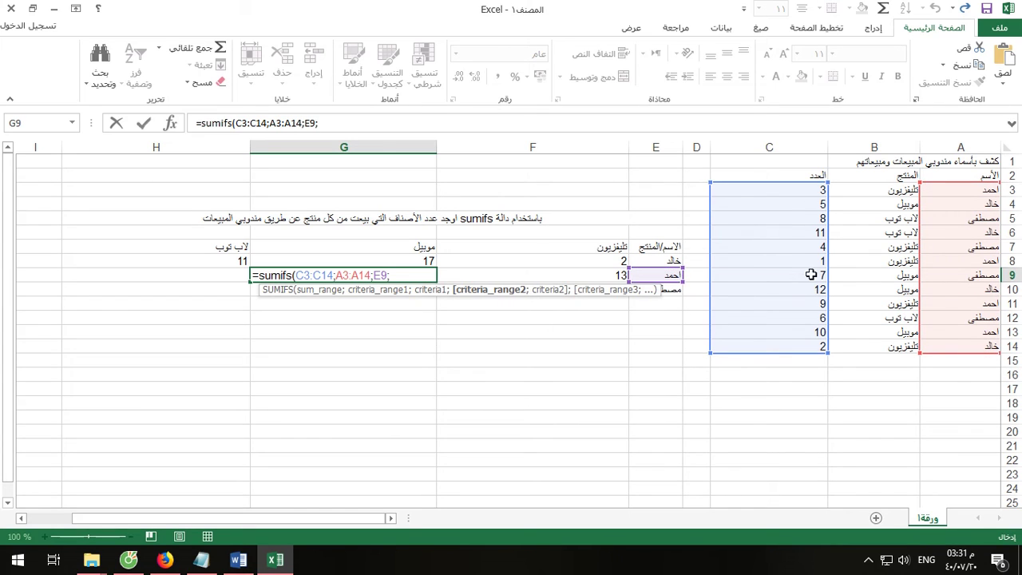
{"action": "left_click_drag", "start_coordinate": [870, 190], "coordinate": [867, 343]}
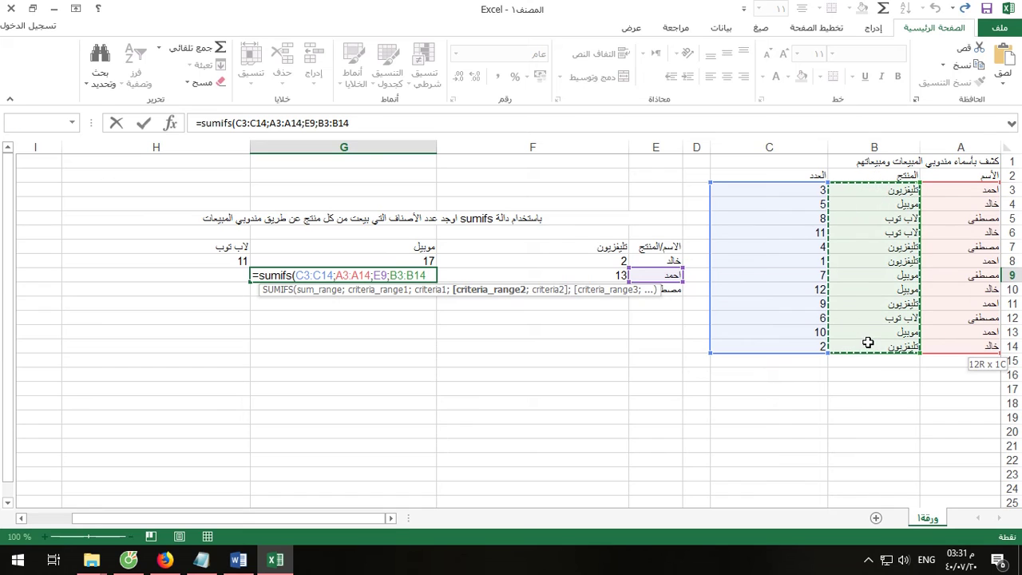
{"action": "type", "text": ";"}
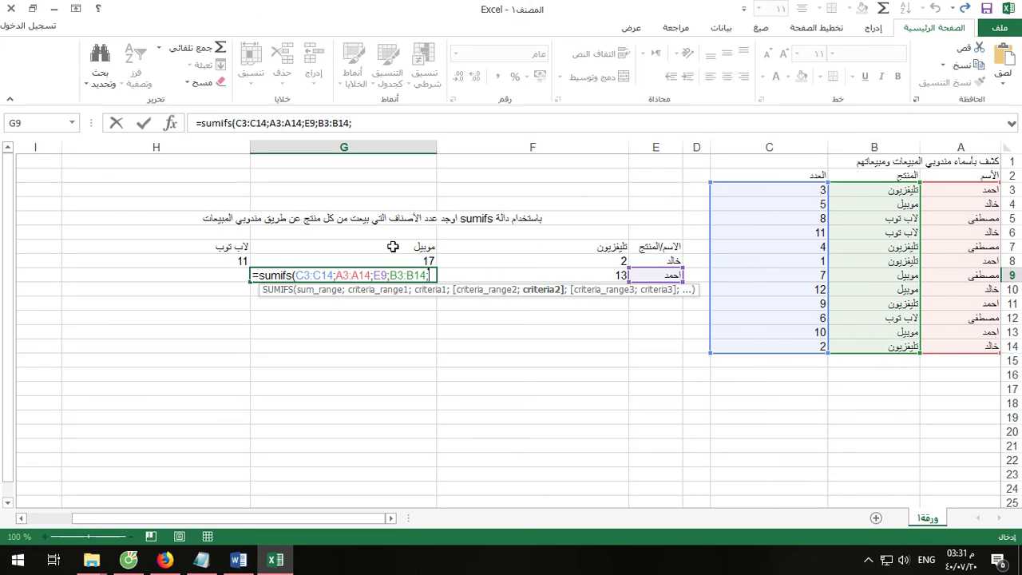
{"action": "left_click", "coordinate": [393, 246]}
{"action": "key", "text": "Return"}
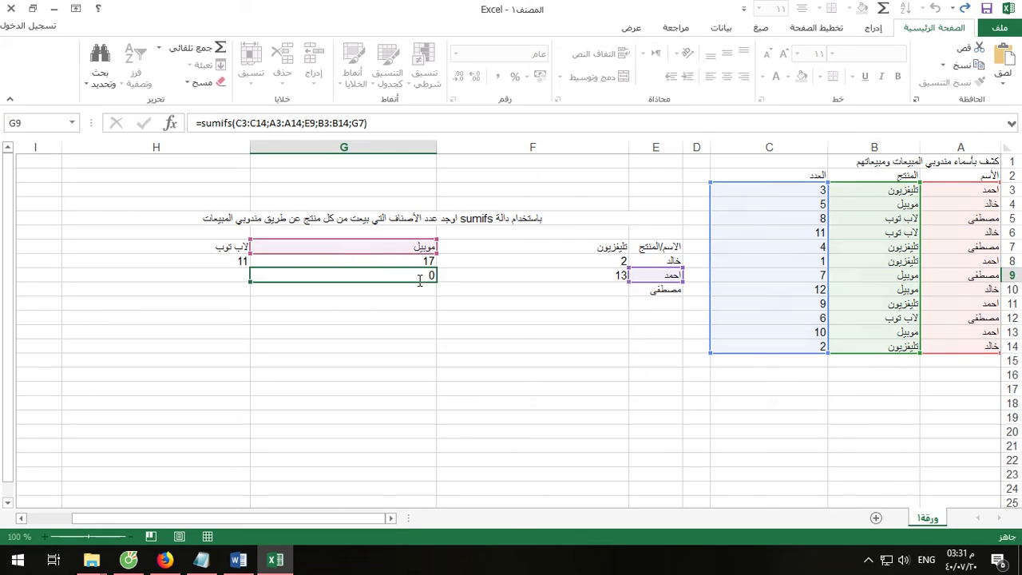
Start a SUMIFS formula in cell H9
{"action": "left_click", "coordinate": [218, 274]}
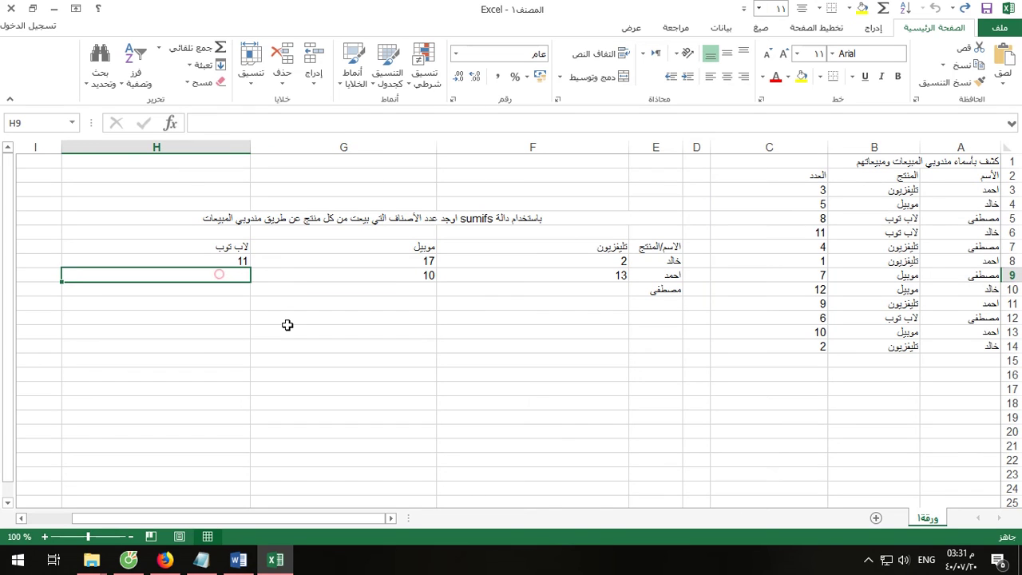
{"action": "type", "text": "="}
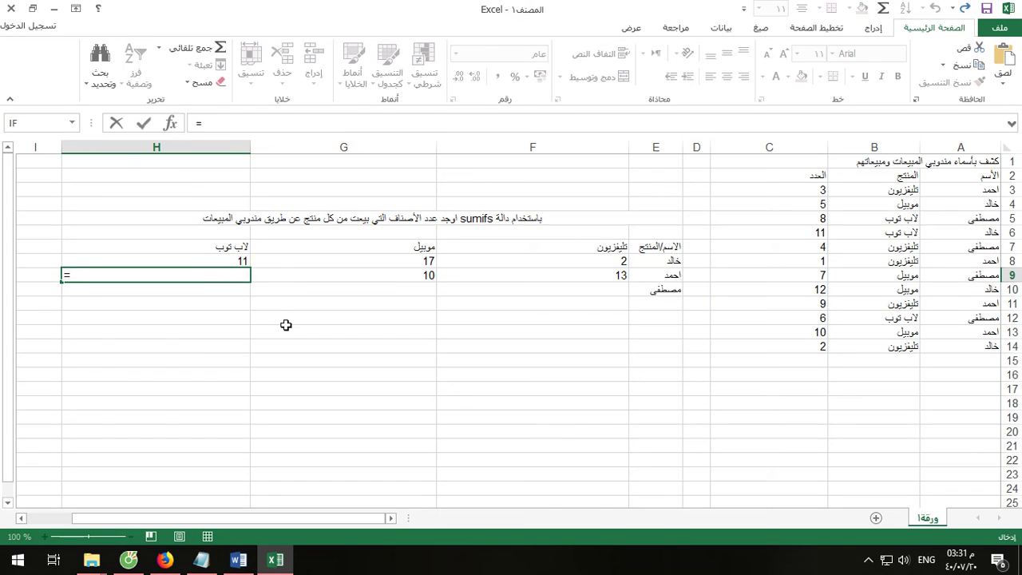
{"action": "type", "text": "sumi"}
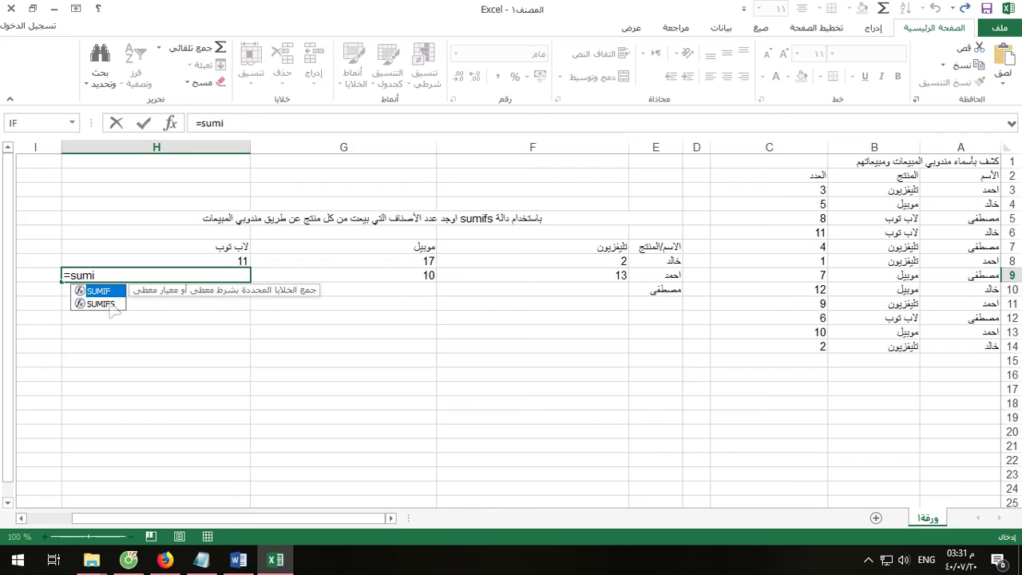
{"action": "double_click", "coordinate": [101, 304]}
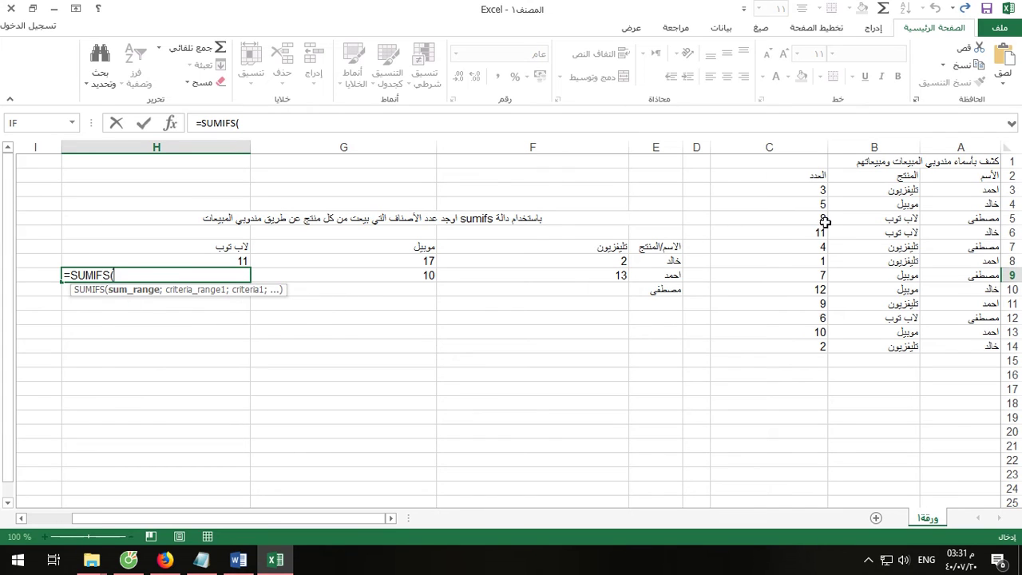
Supply C3:C14, A3:A14, E9, B3:B14 and H7 and close the formula, giving 0
{"action": "left_click_drag", "start_coordinate": [789, 184], "coordinate": [776, 345]}
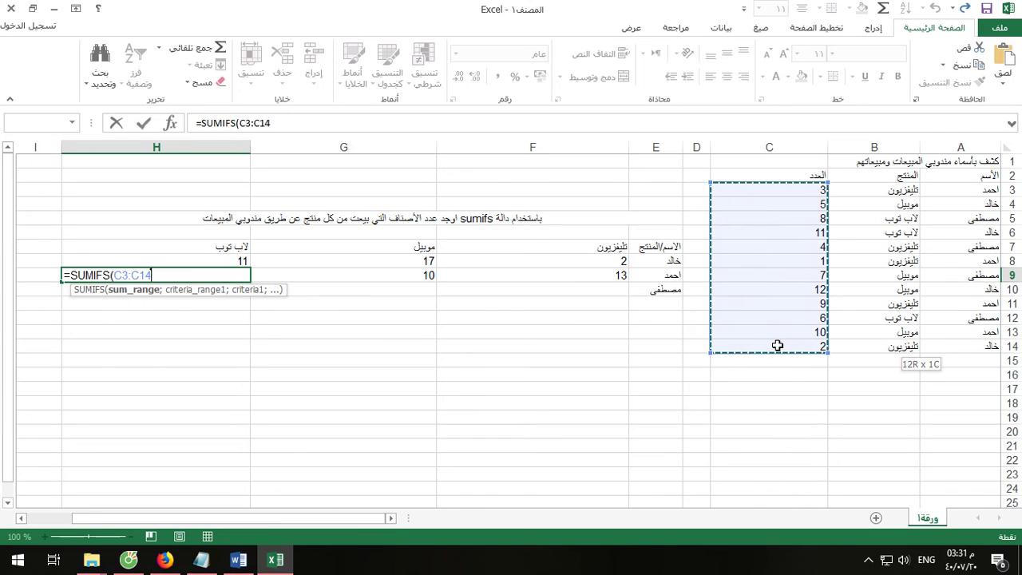
{"action": "type", "text": ";"}
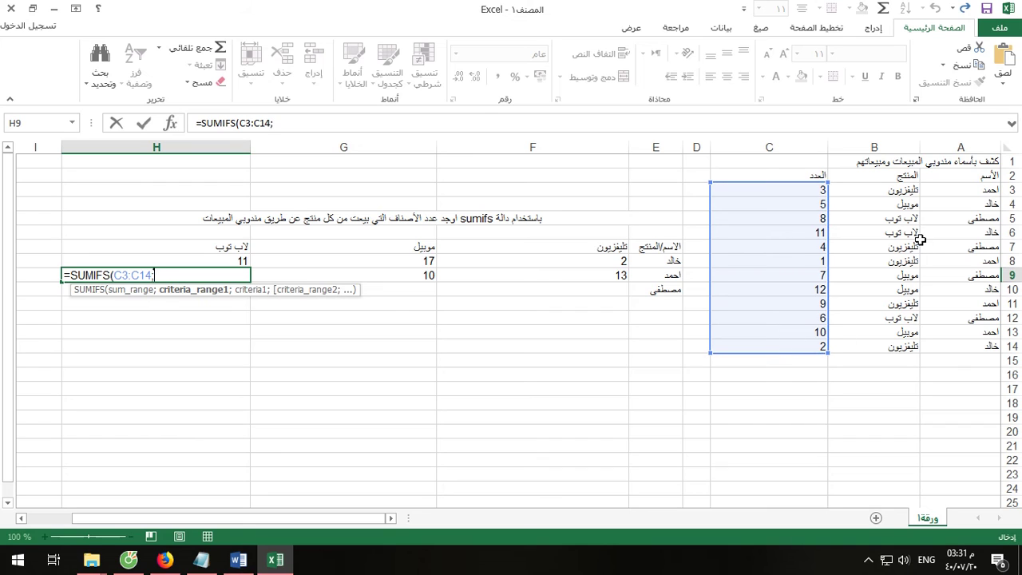
{"action": "left_click_drag", "start_coordinate": [963, 190], "coordinate": [954, 341]}
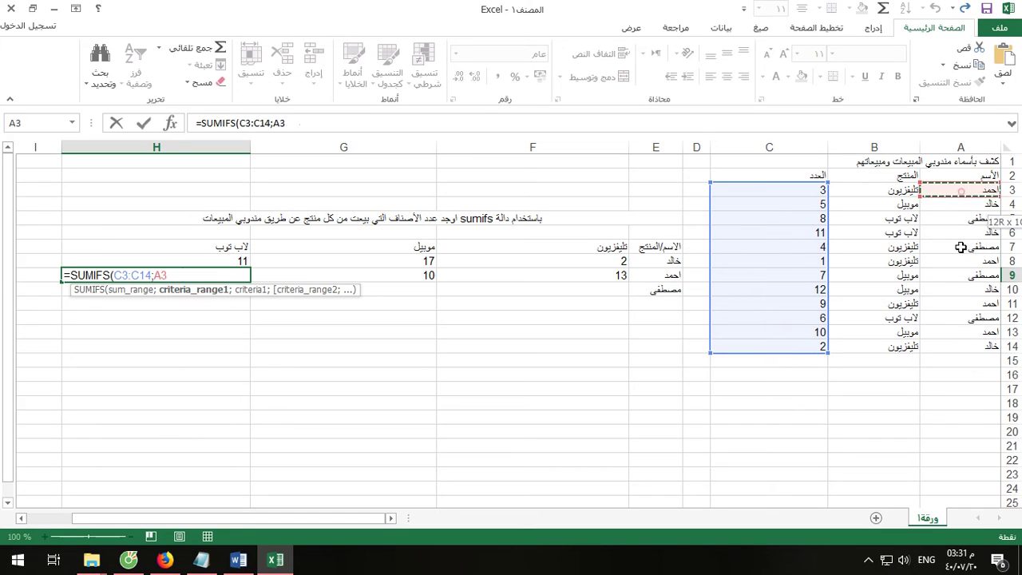
{"action": "type", "text": ":A14;"}
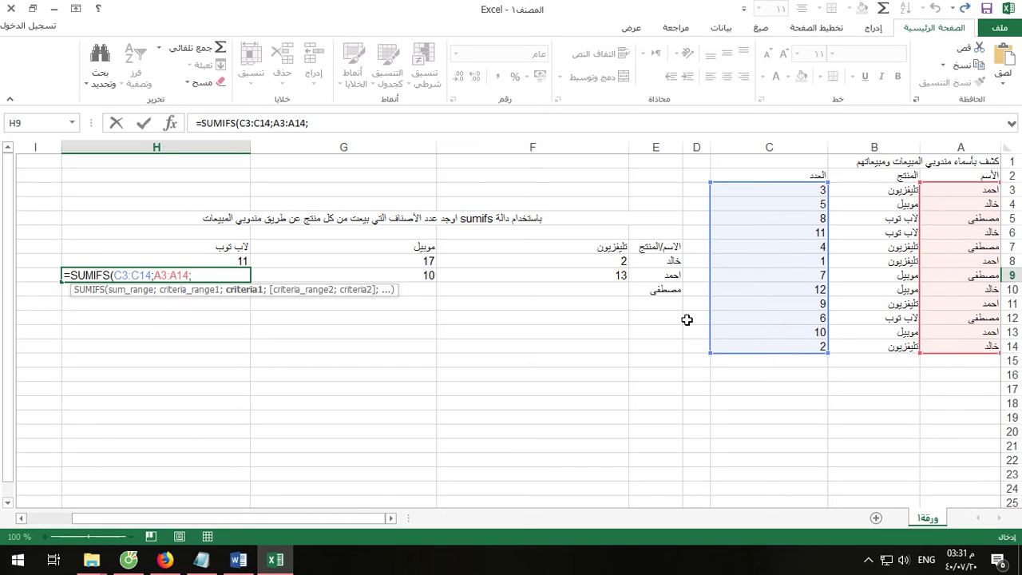
{"action": "left_click", "coordinate": [661, 274]}
{"action": "type", "text": ";"}
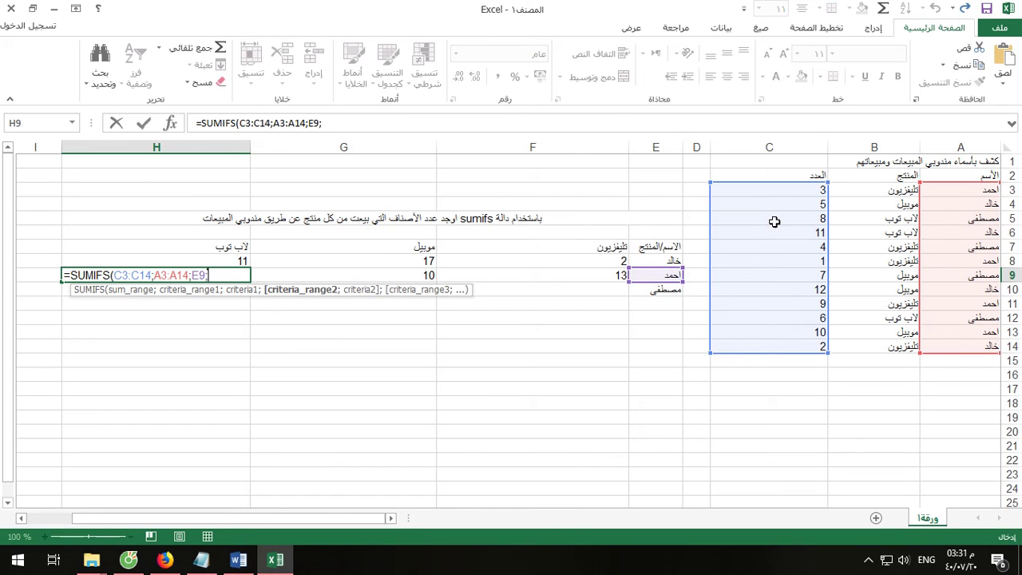
{"action": "left_click_drag", "start_coordinate": [875, 196], "coordinate": [861, 347]}
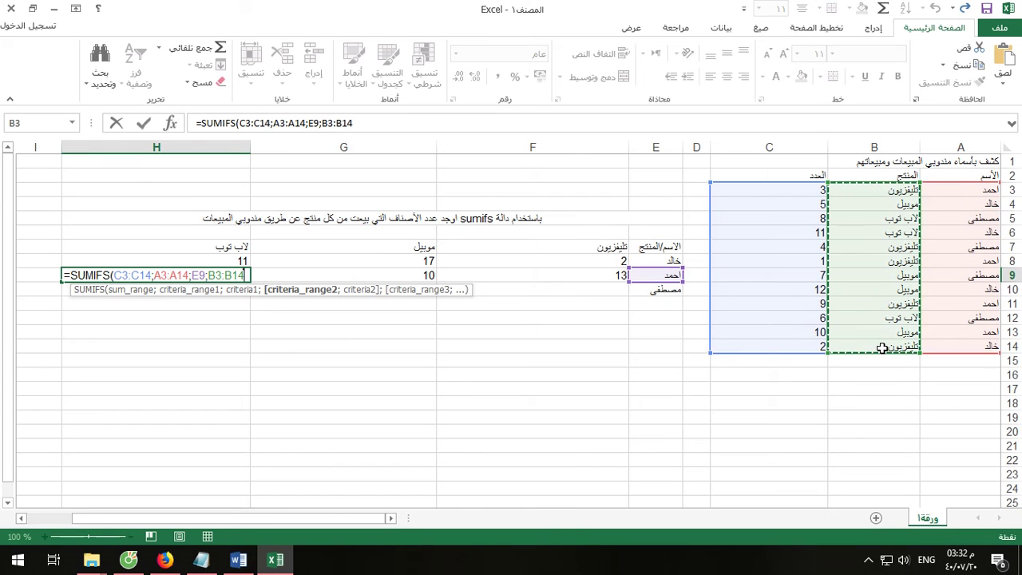
{"action": "type", "text": ";"}
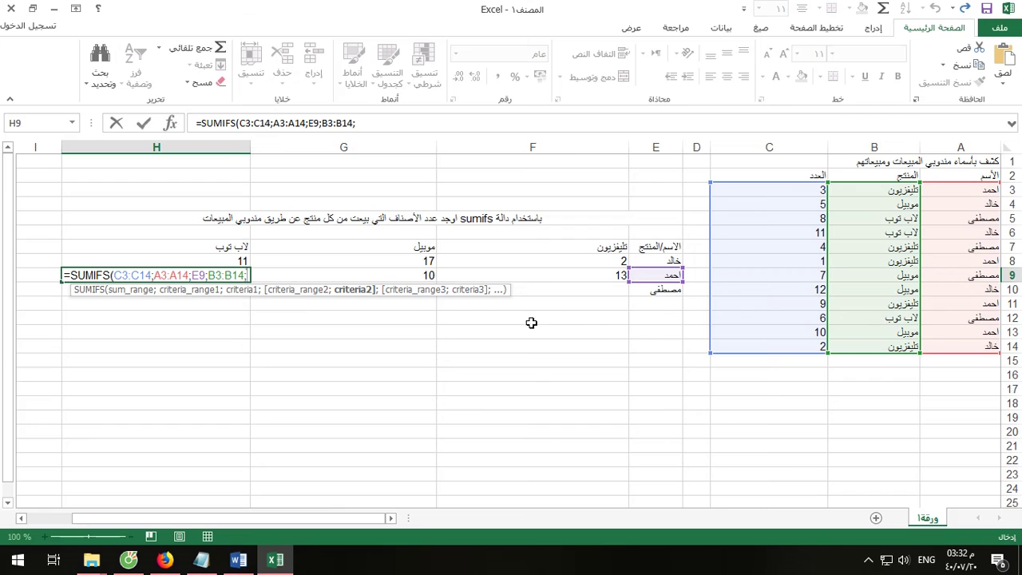
{"action": "left_click", "coordinate": [212, 250]}
{"action": "type", "text": ")"}
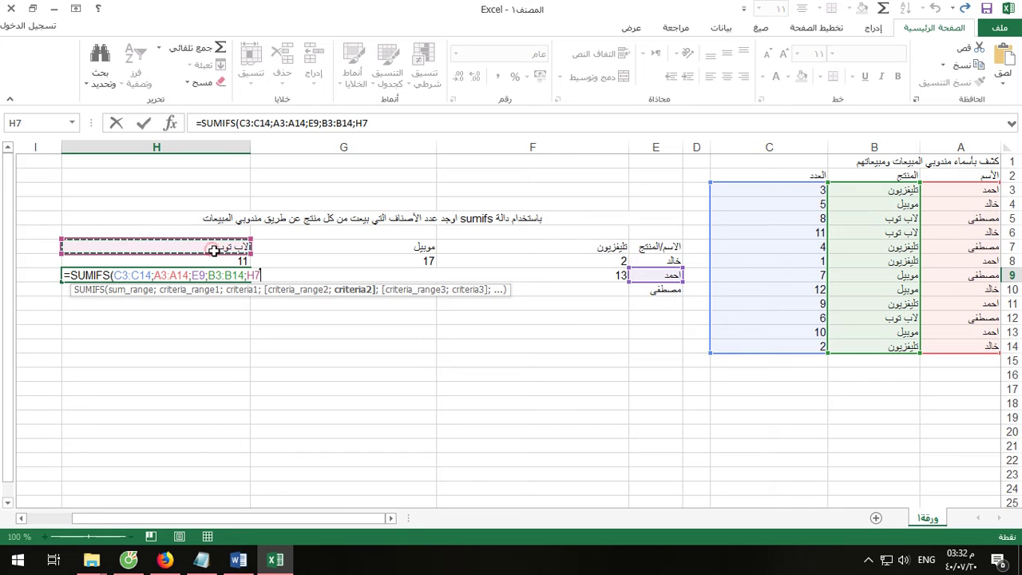
{"action": "key", "text": "Return"}
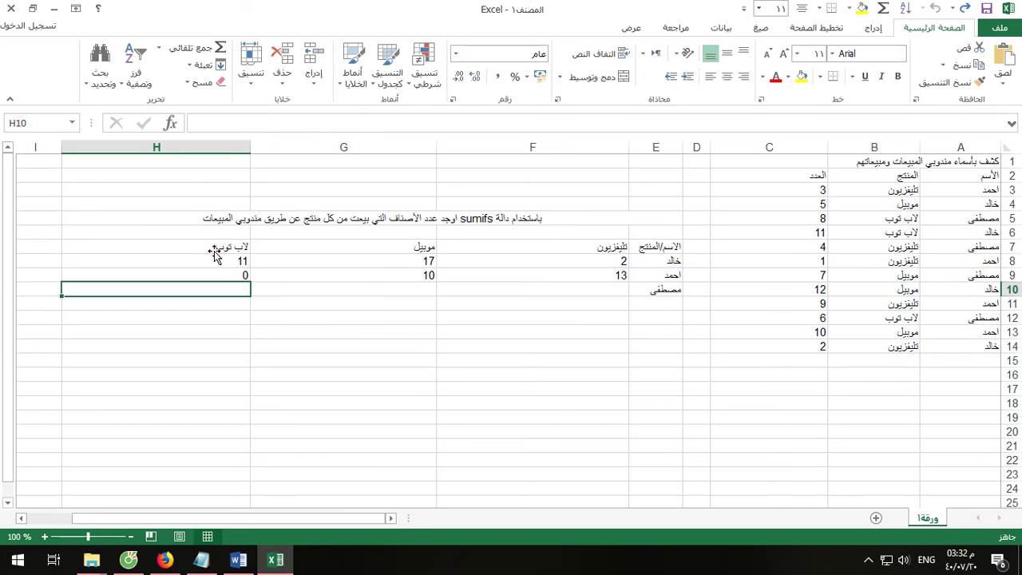
{"action": "left_click", "coordinate": [221, 278]}
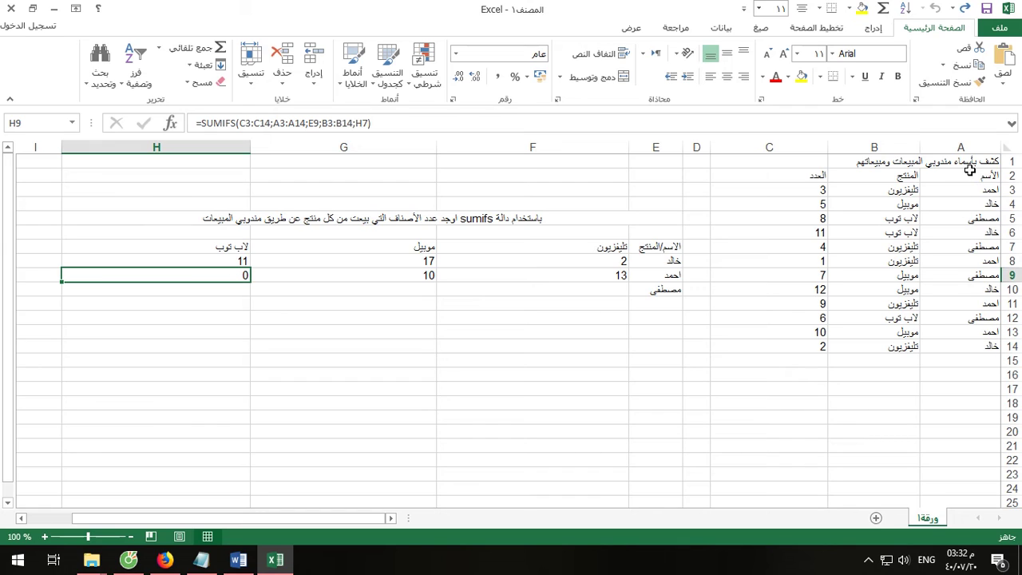
{"action": "mouse_move", "coordinate": [966, 176]}
{"action": "left_mouse_down"}
{"action": "mouse_move", "coordinate": [884, 297]}
{"action": "mouse_move", "coordinate": [876, 348]}
{"action": "left_mouse_up"}
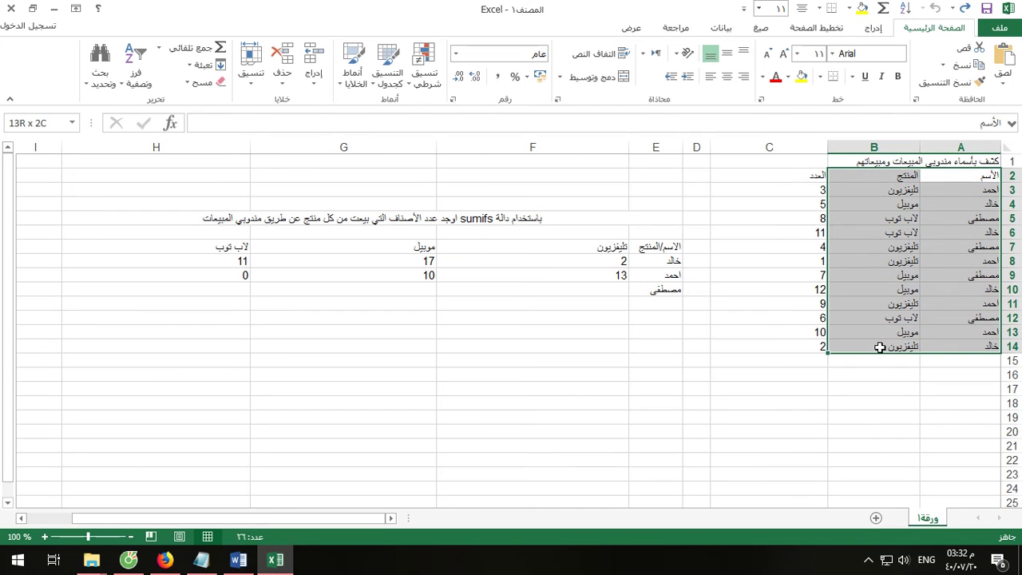
{"action": "left_click", "coordinate": [136, 68]}
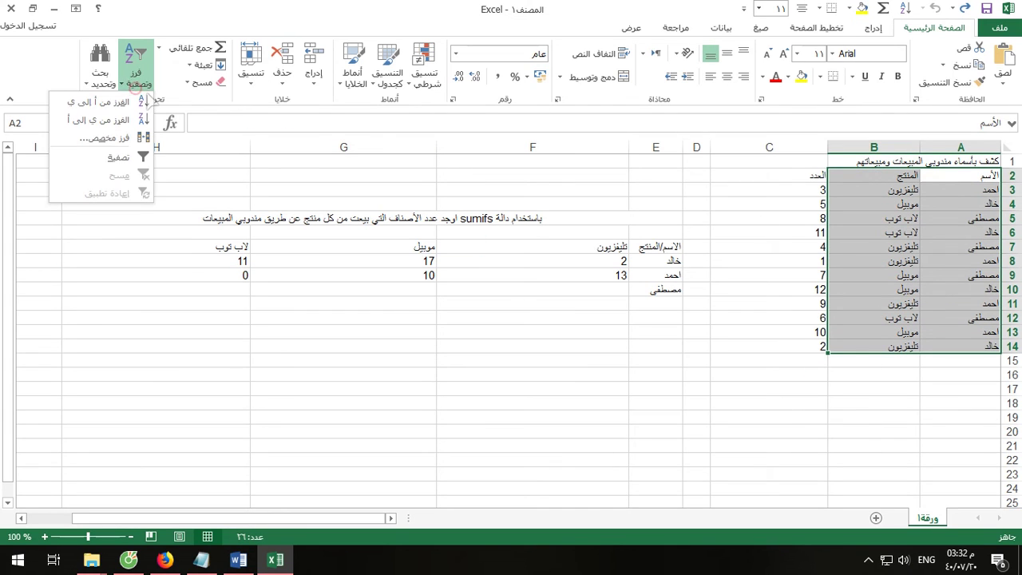
{"action": "left_click", "coordinate": [144, 157]}
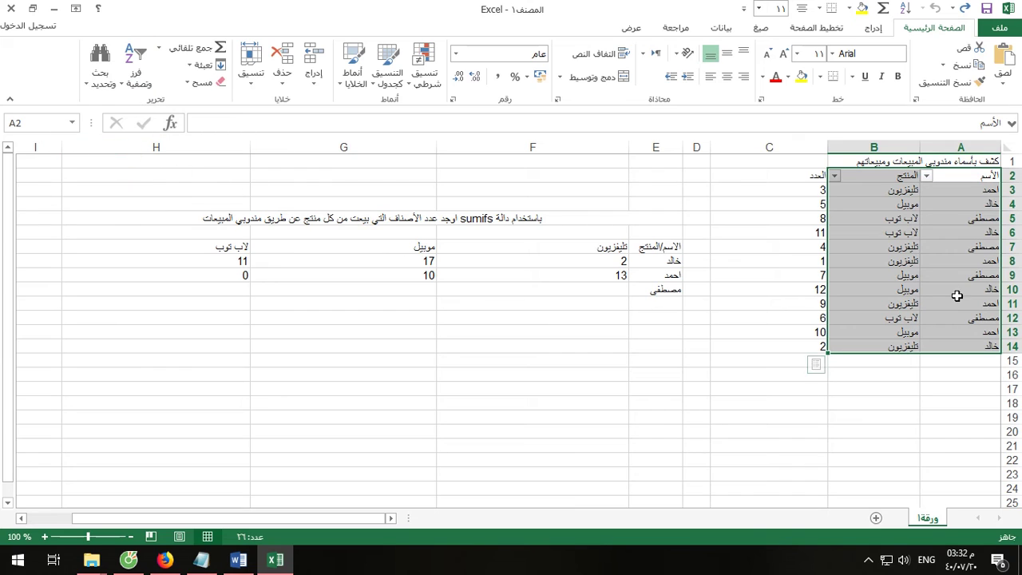
{"action": "left_click", "coordinate": [925, 176]}
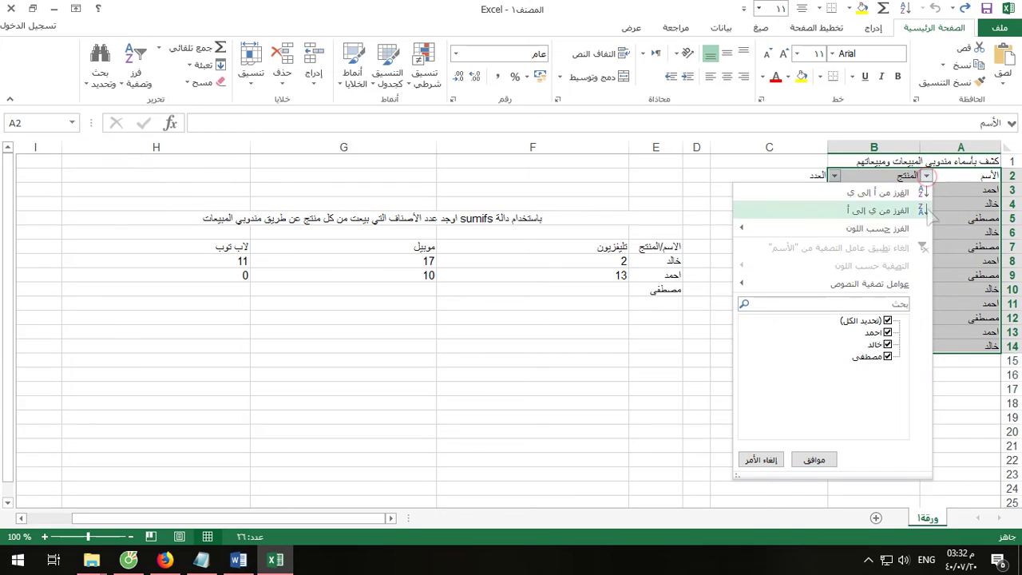
{"action": "left_click", "coordinate": [887, 320]}
{"action": "left_click", "coordinate": [887, 332]}
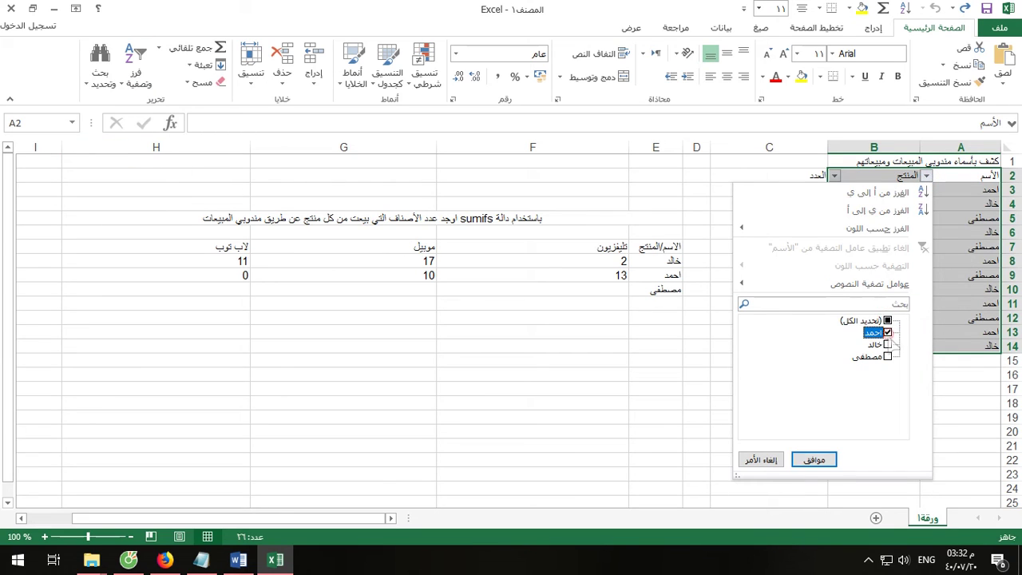
{"action": "left_click", "coordinate": [811, 459]}
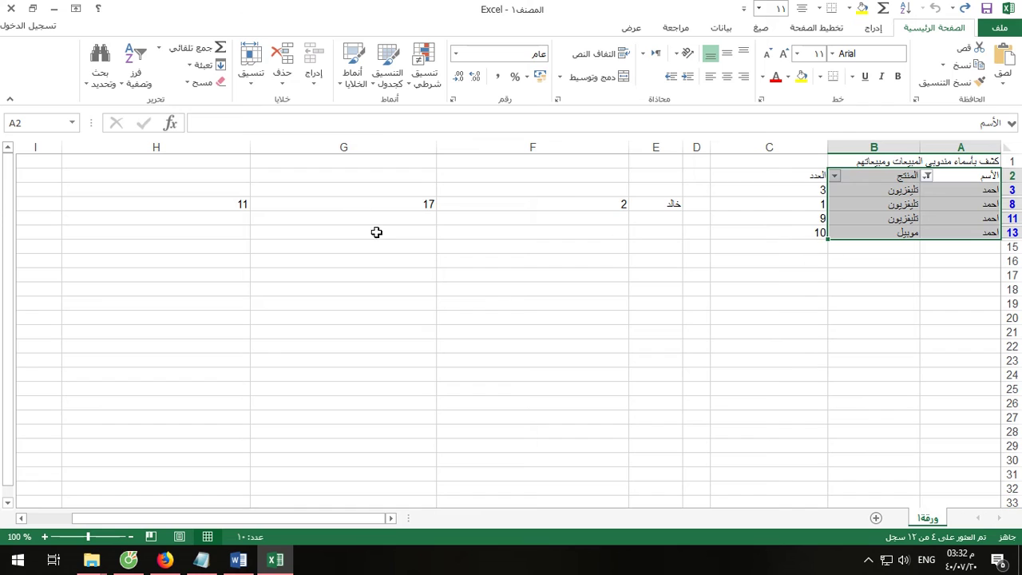
{"action": "left_click", "coordinate": [136, 80]}
{"action": "left_click", "coordinate": [133, 158]}
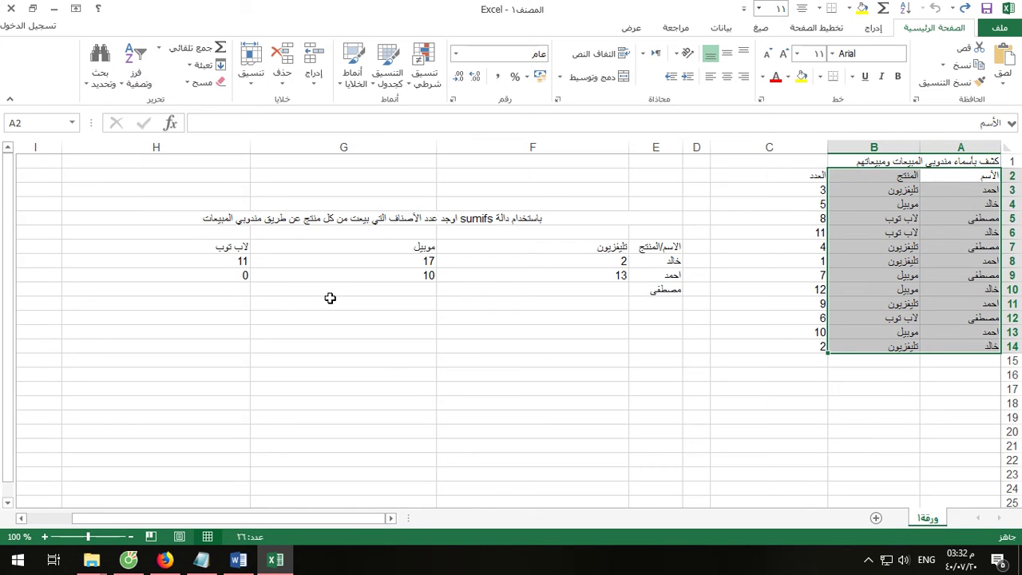
Enter =SUMIFS(C3:C14;A3:A14;E10;B3:B14;F7) in F10 and check it returns 4
{"action": "left_click", "coordinate": [542, 290]}
{"action": "type", "text": "="}
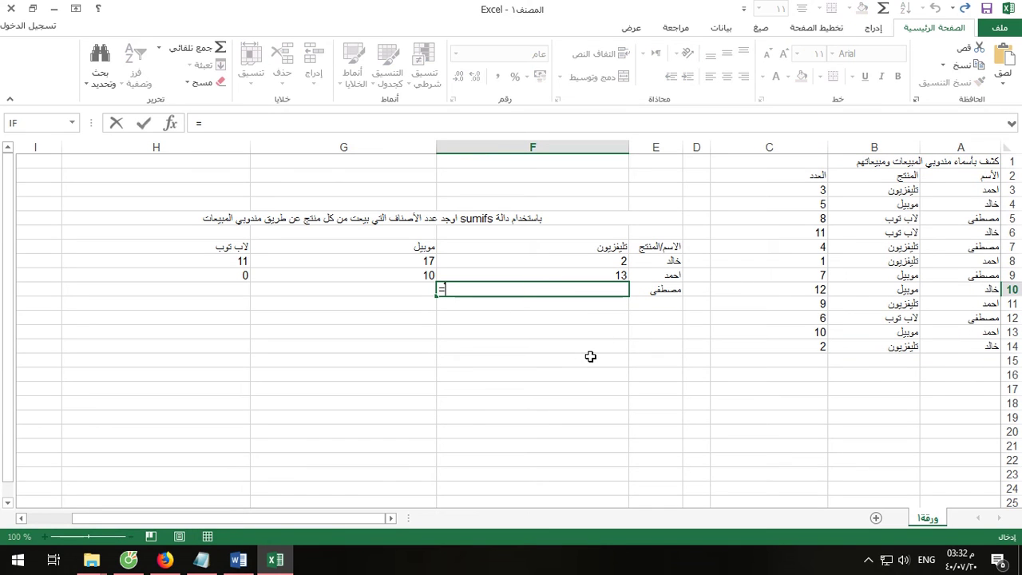
{"action": "type", "text": "sumi"}
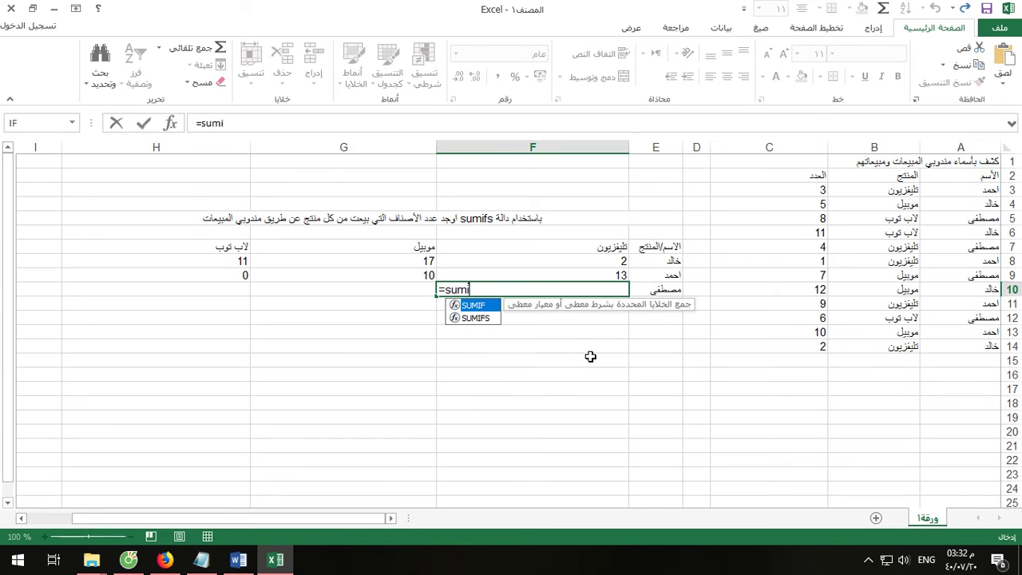
{"action": "type", "text": "fs"}
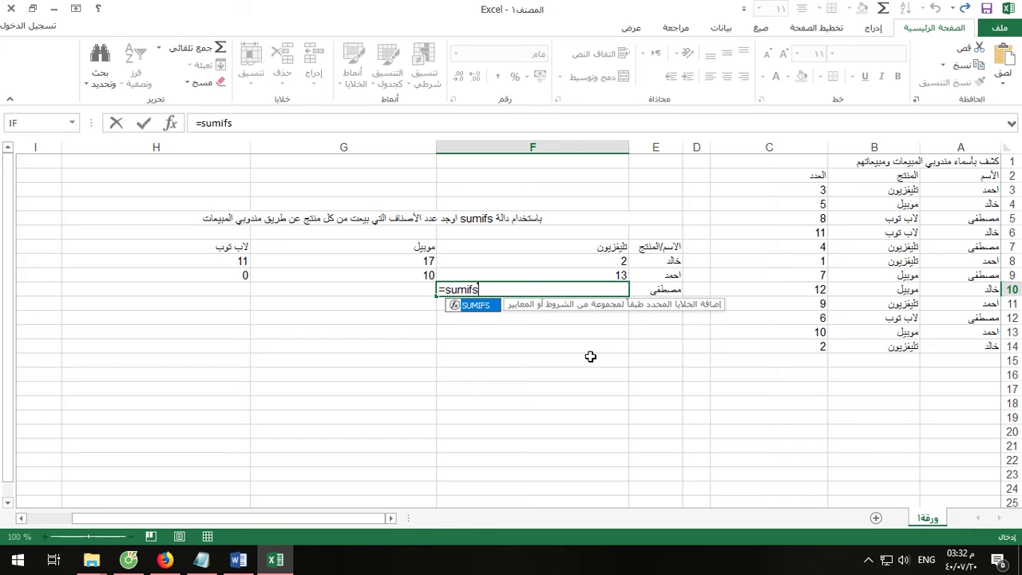
{"action": "type", "text": "("}
{"action": "left_click_drag", "start_coordinate": [772, 190], "coordinate": [756, 342]}
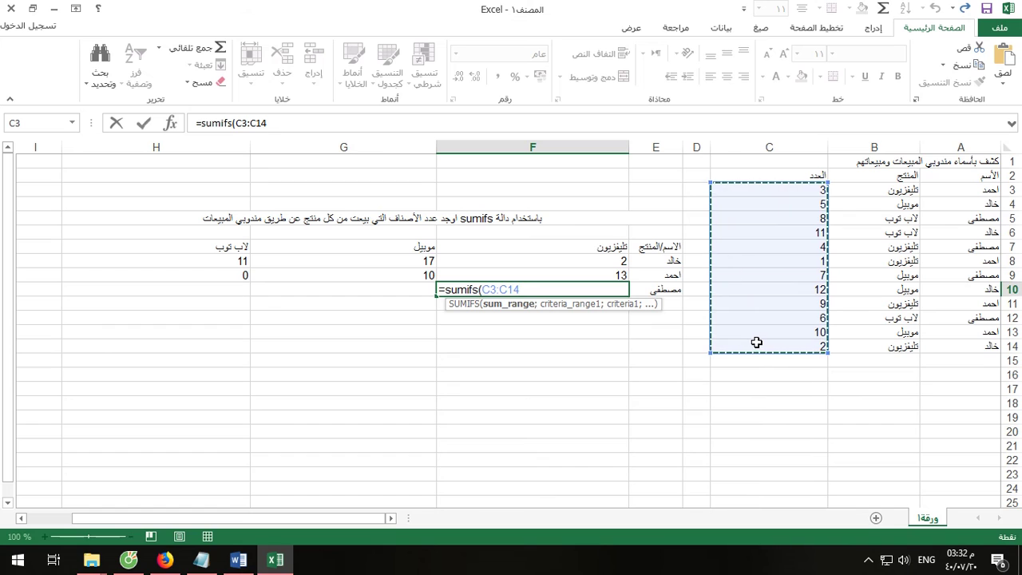
{"action": "type", "text": ";"}
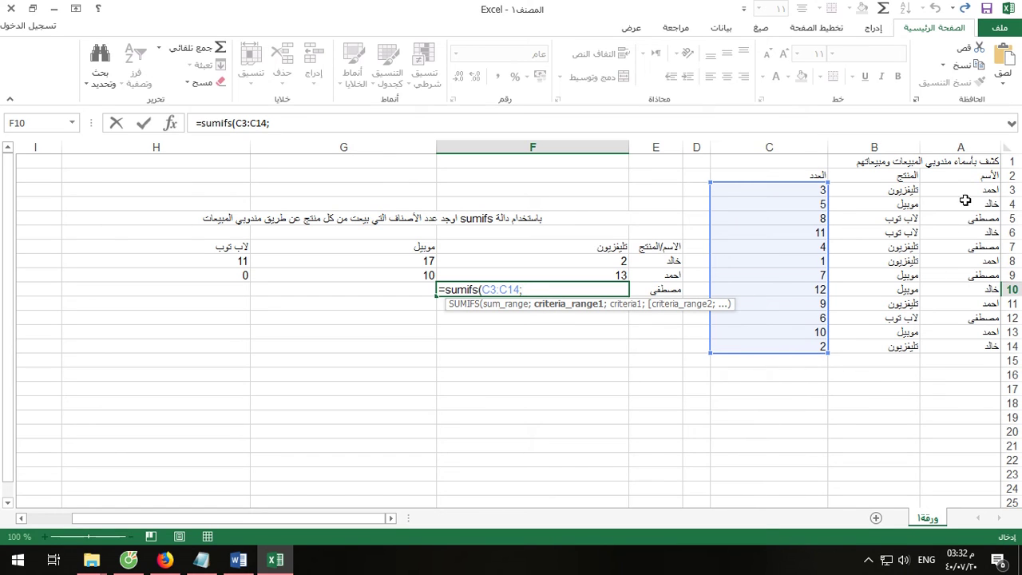
{"action": "left_click_drag", "start_coordinate": [964, 190], "coordinate": [947, 342]}
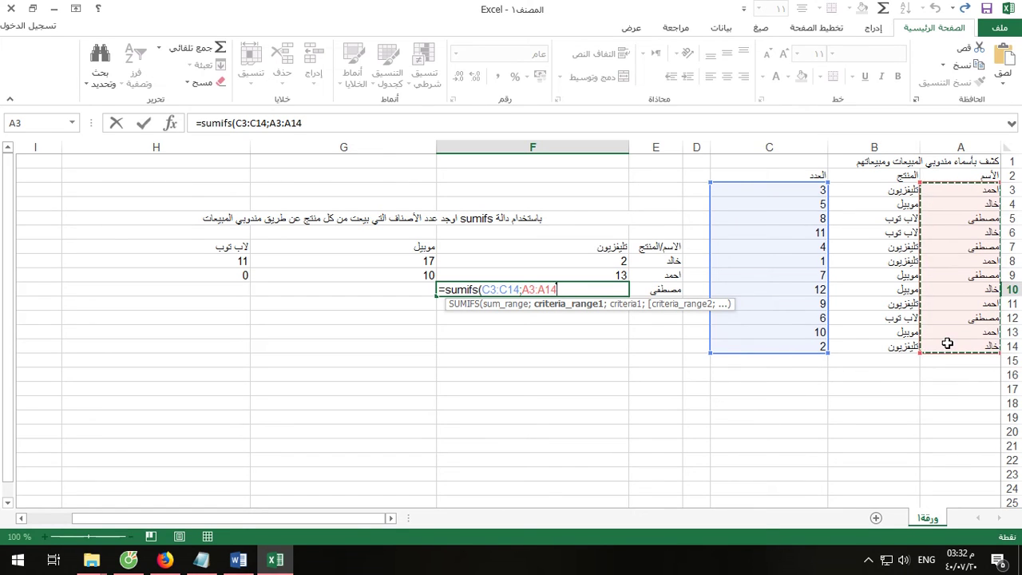
{"action": "type", "text": ";"}
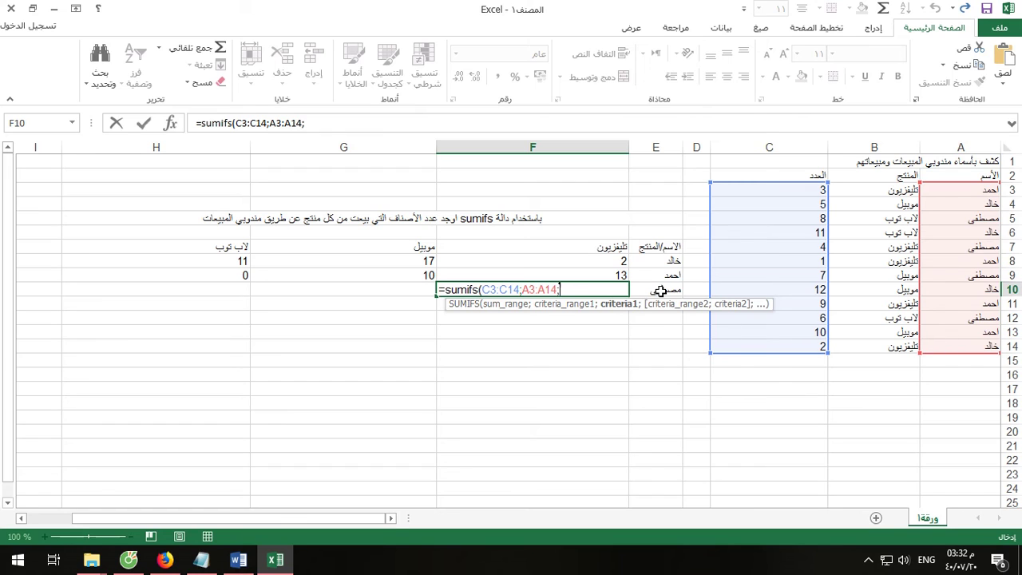
{"action": "left_click", "coordinate": [660, 291]}
{"action": "type", "text": ";"}
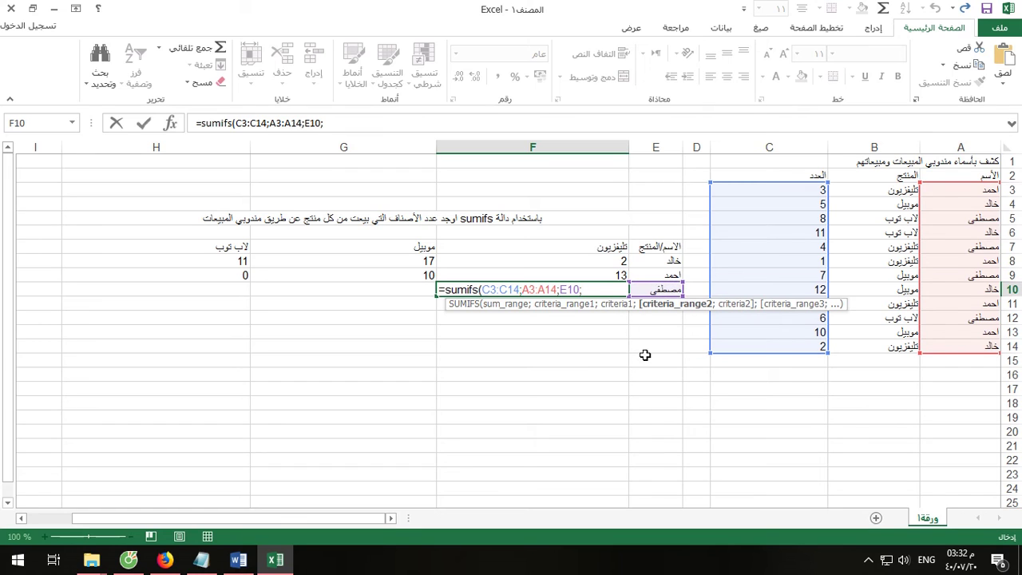
{"action": "left_click_drag", "start_coordinate": [882, 192], "coordinate": [883, 350]}
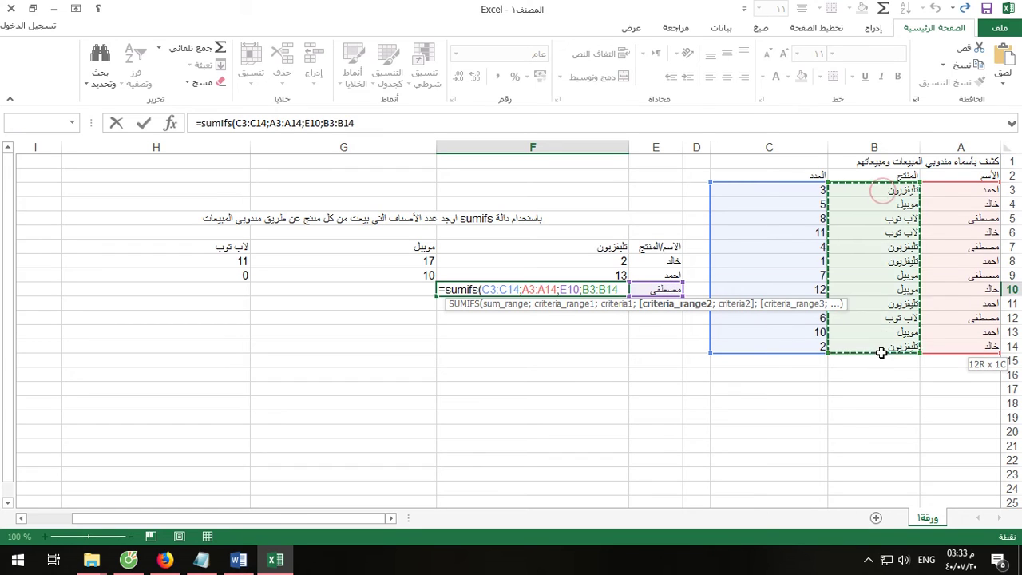
{"action": "type", "text": ";"}
{"action": "left_click", "coordinate": [580, 243]}
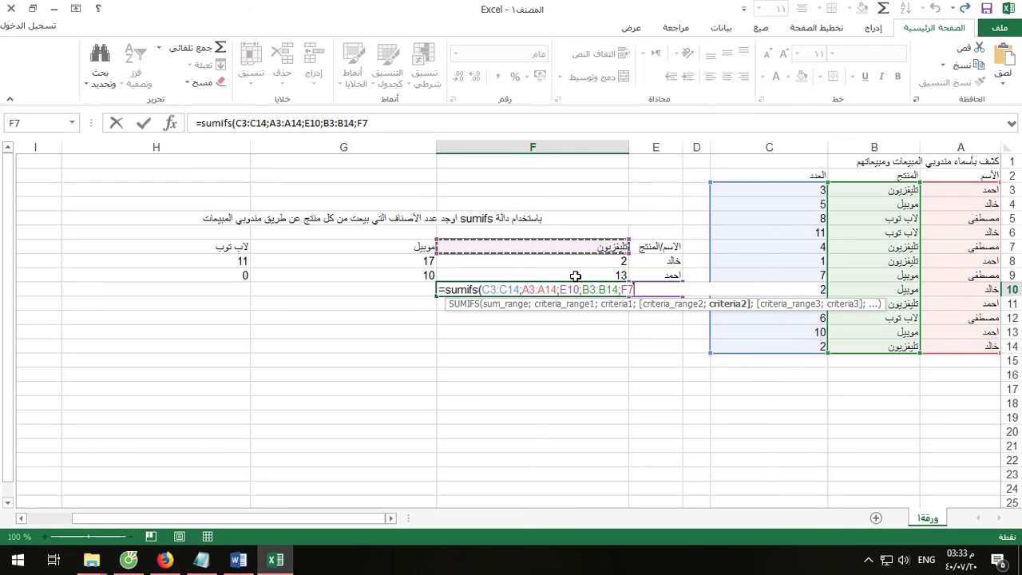
{"action": "key", "text": "Return"}
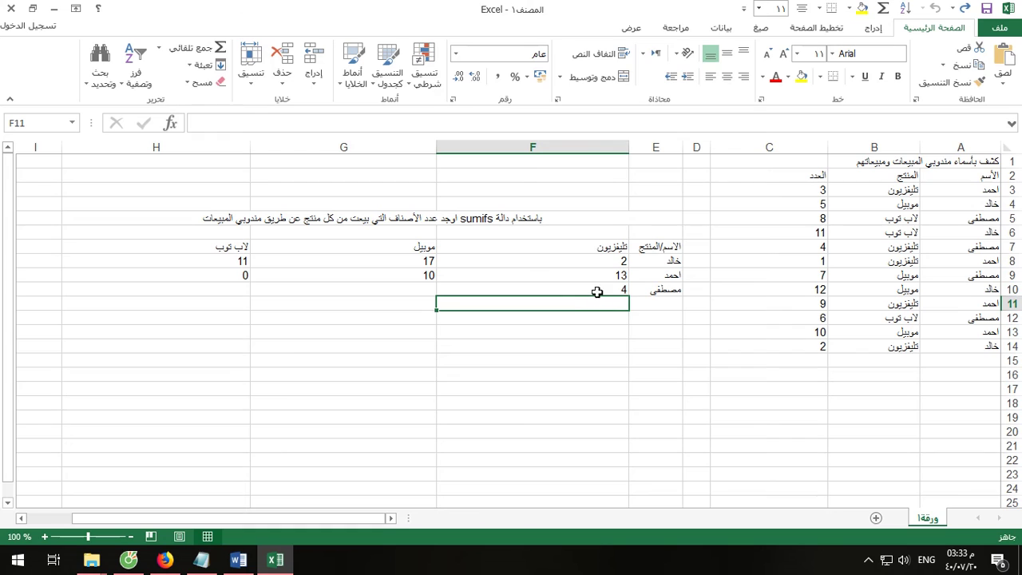
{"action": "left_click", "coordinate": [597, 290]}
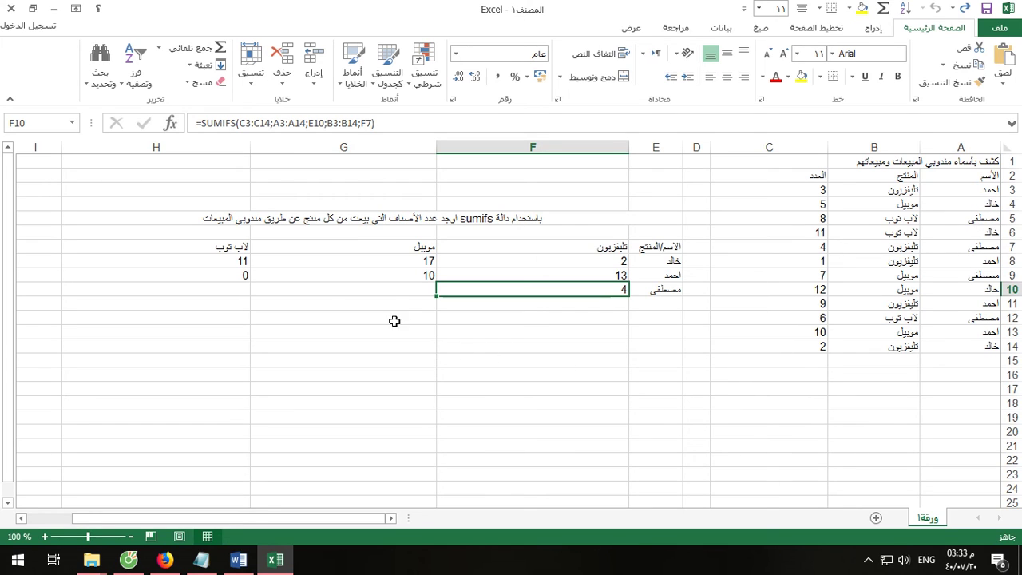
Enter =SUMIFS(C3:C14;A3:A14;E10;B3:B14;G7) in G10 so it returns 7
{"action": "left_click", "coordinate": [395, 293]}
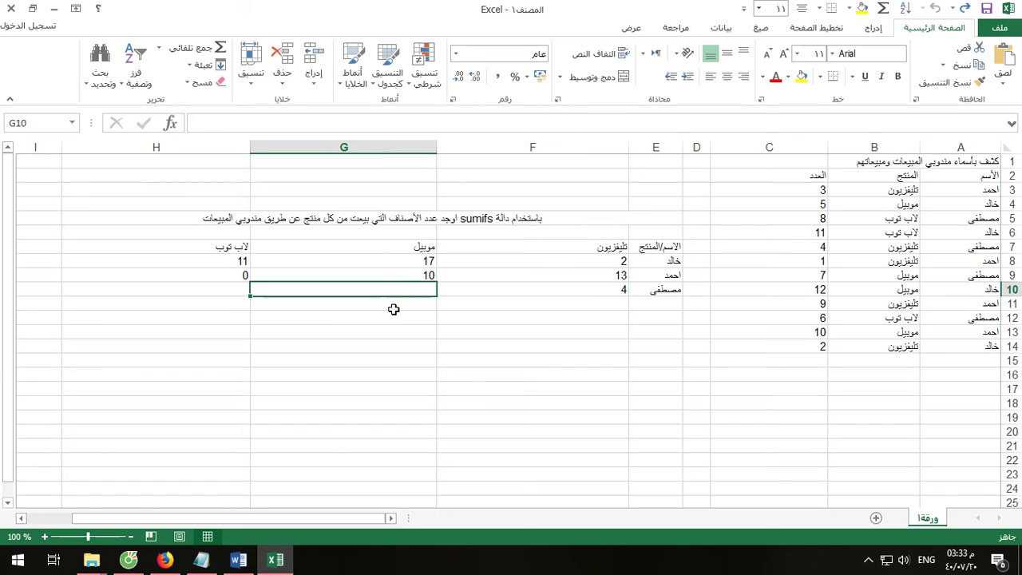
{"action": "type", "text": "=s"}
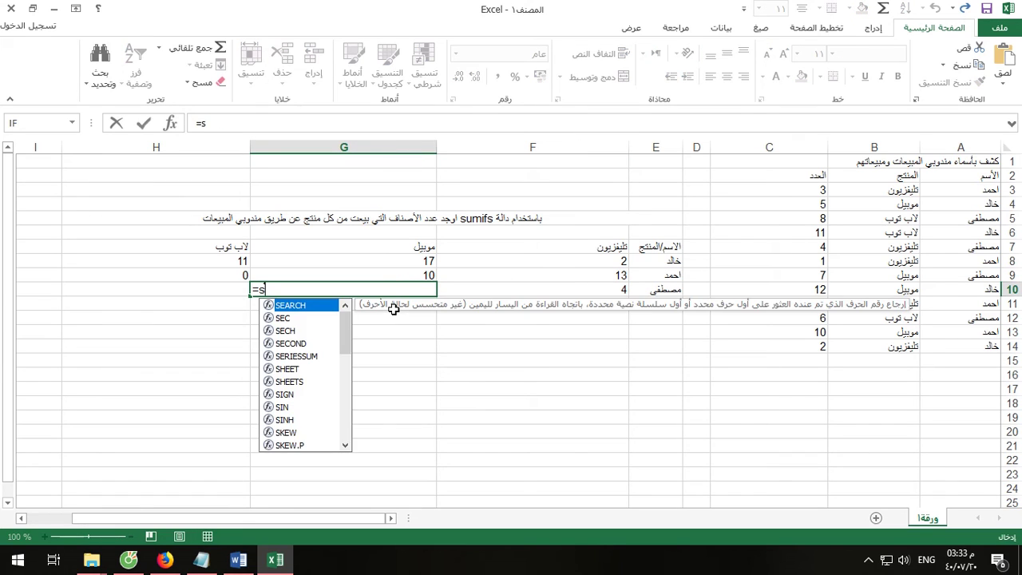
{"action": "type", "text": "umi"}
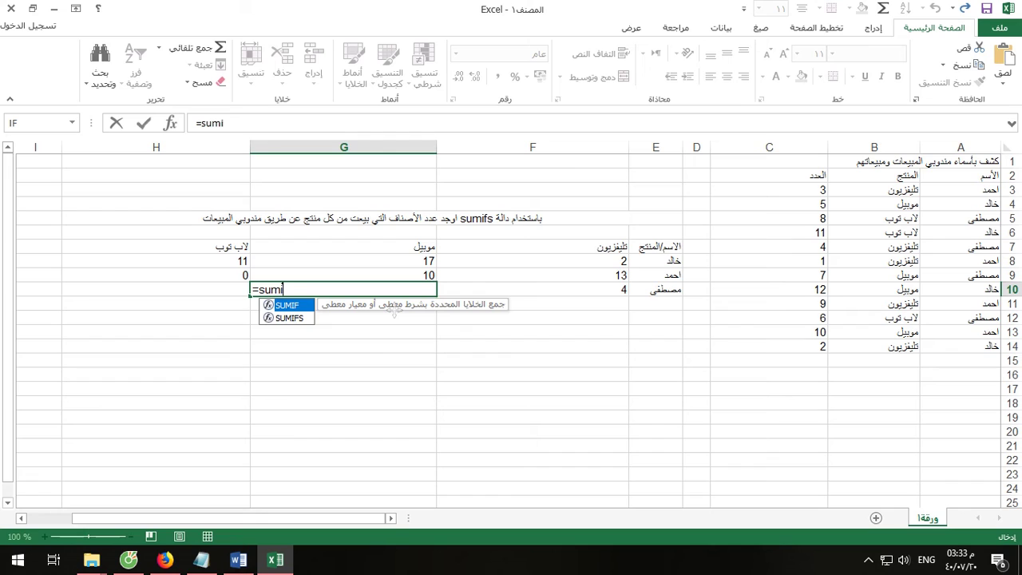
{"action": "type", "text": "fs"}
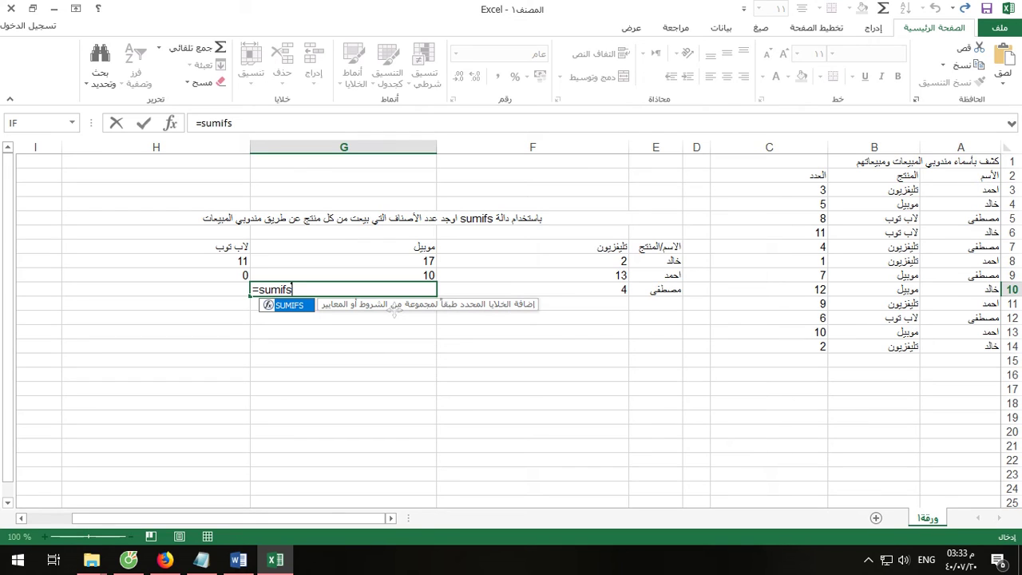
{"action": "type", "text": "("}
{"action": "left_click_drag", "start_coordinate": [776, 192], "coordinate": [775, 347]}
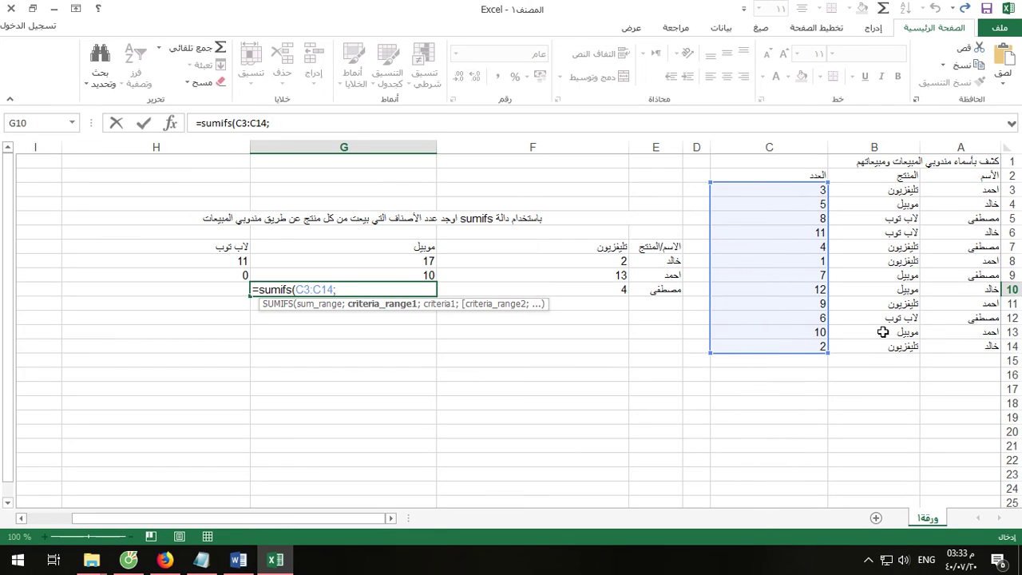
{"action": "left_click_drag", "start_coordinate": [967, 189], "coordinate": [954, 346]}
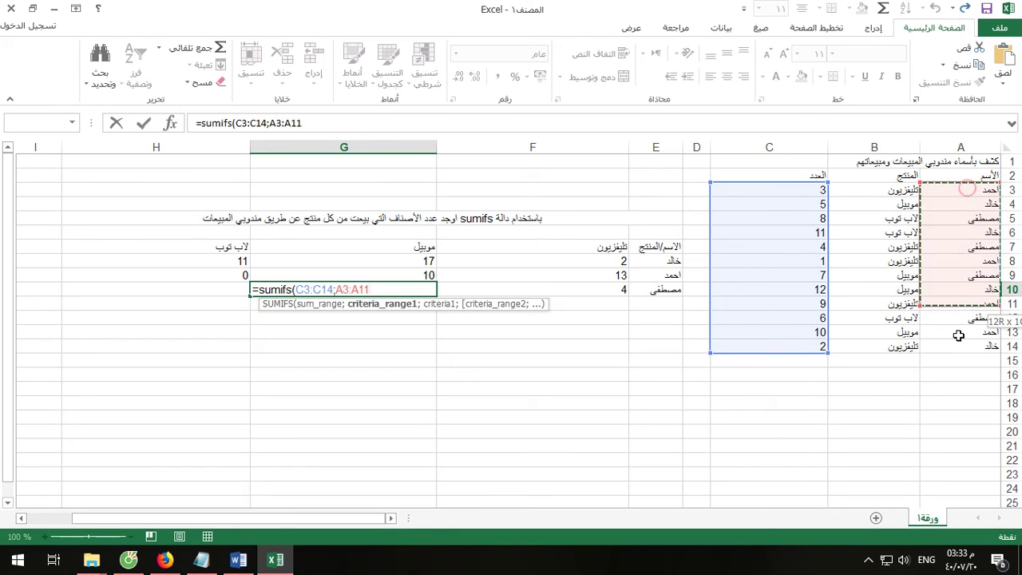
{"action": "type", "text": ";"}
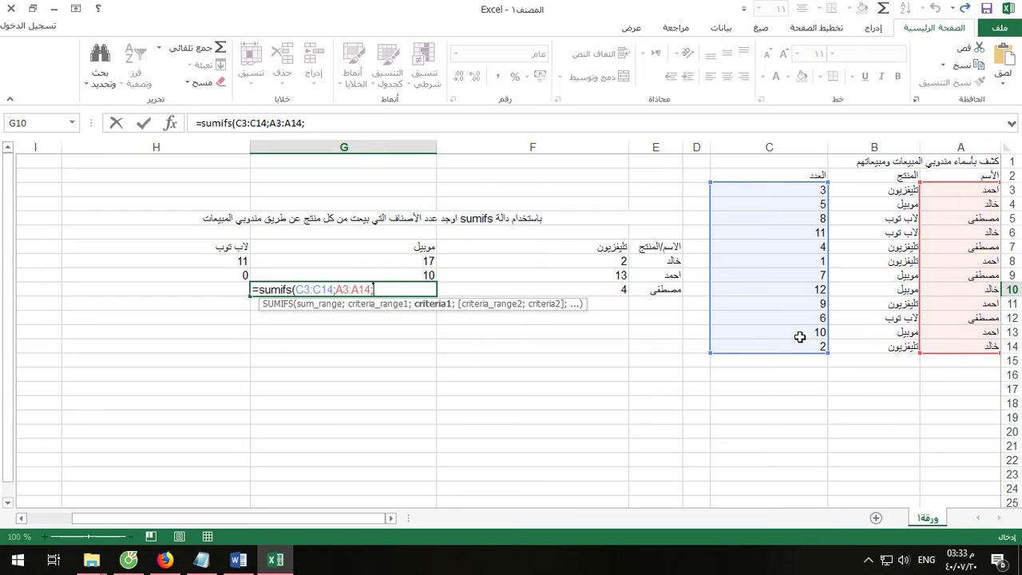
{"action": "left_click", "coordinate": [671, 292]}
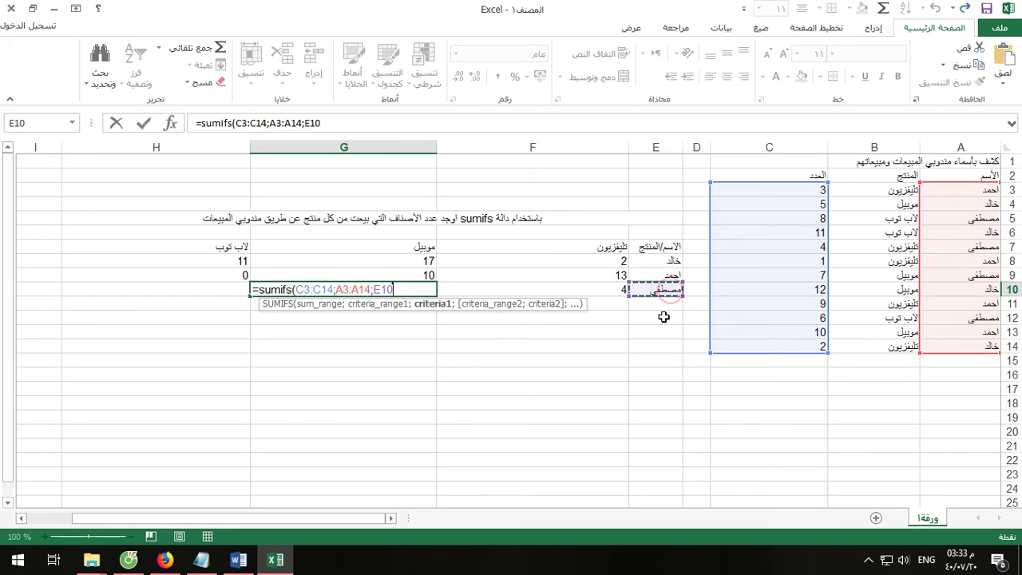
{"action": "type", "text": ";"}
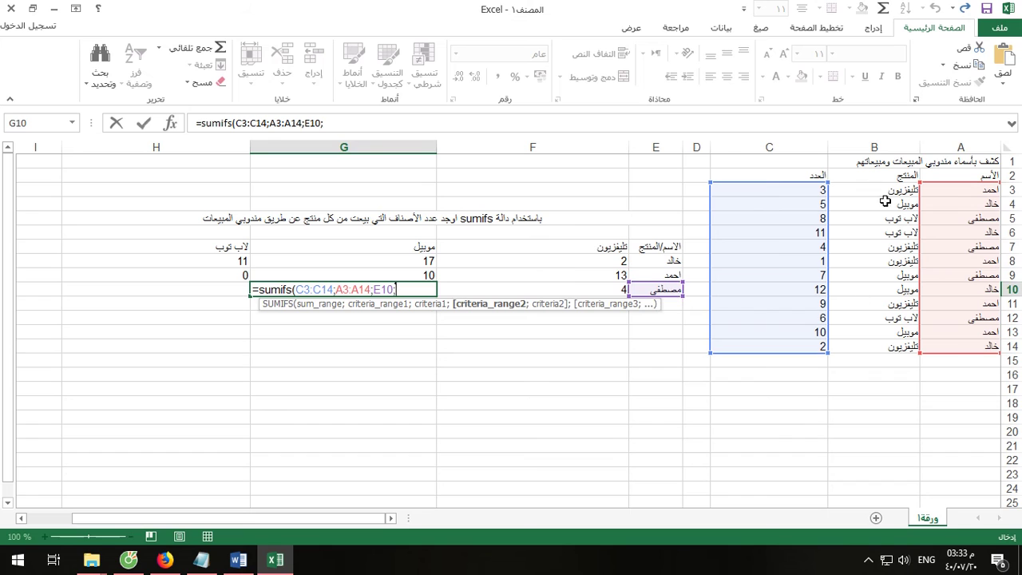
{"action": "left_click_drag", "start_coordinate": [885, 191], "coordinate": [876, 349]}
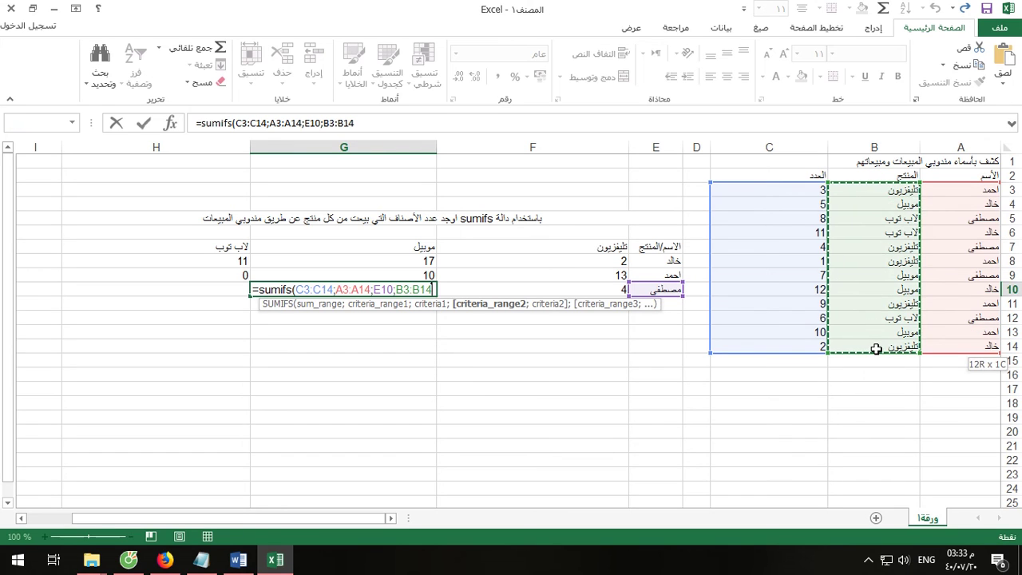
{"action": "type", "text": ";"}
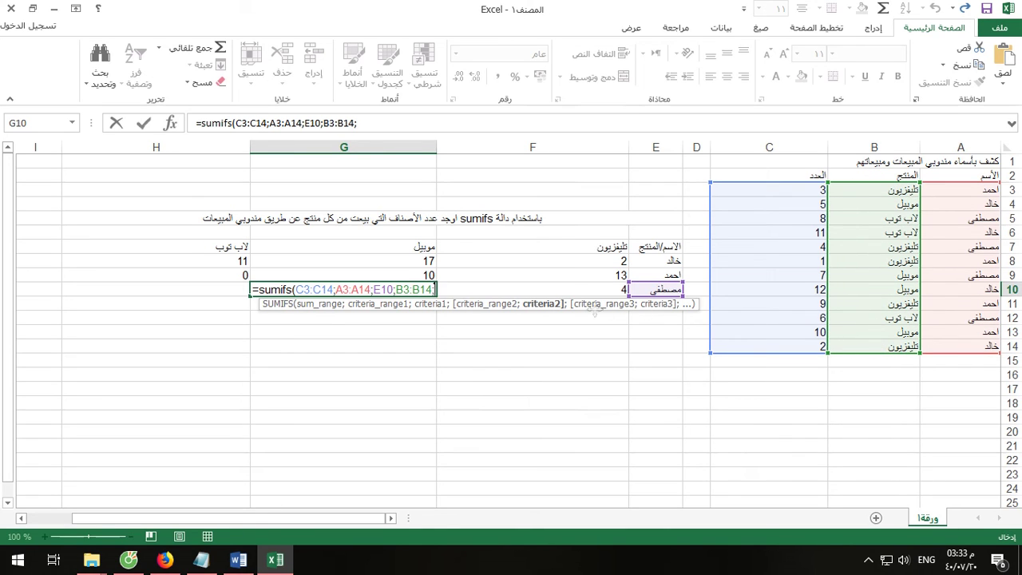
{"action": "left_click", "coordinate": [401, 249]}
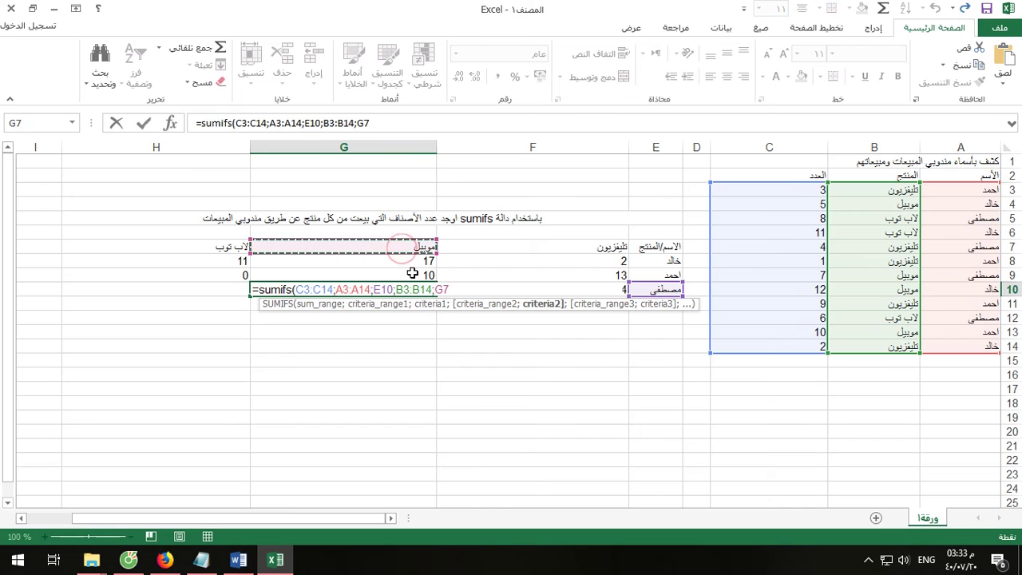
{"action": "key", "text": "Return"}
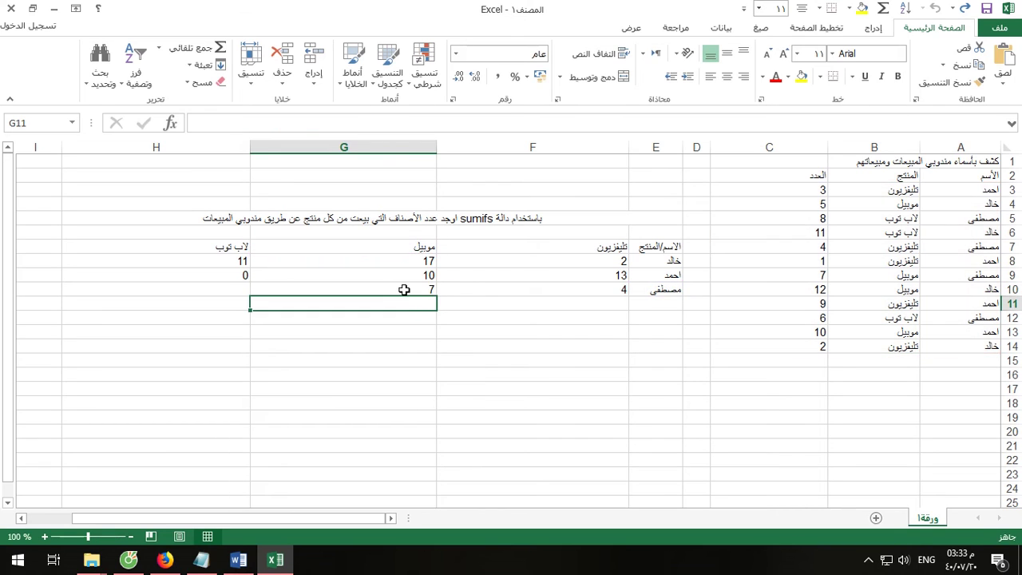
{"action": "left_click", "coordinate": [210, 292]}
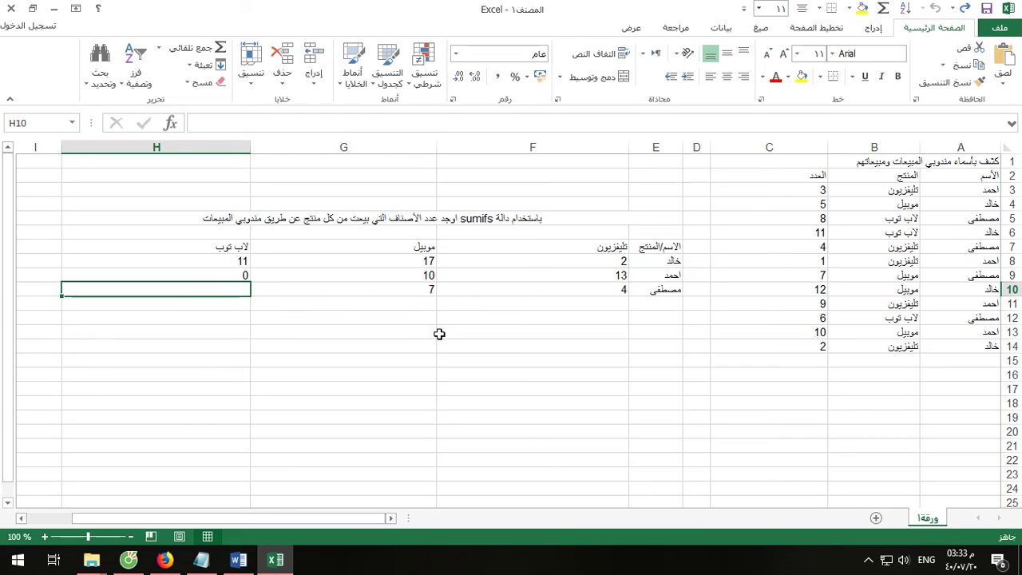
Enter =SUMIFS(C3:C14;A3:A14;E10;B3:B14;H7) in H10, giving 14 for laptops
{"action": "type", "text": "="}
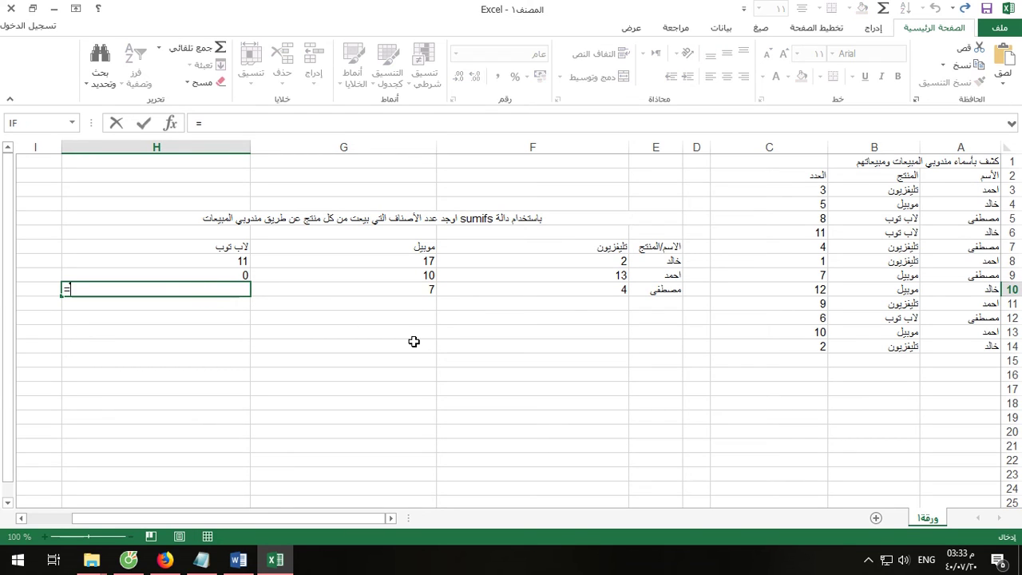
{"action": "type", "text": "sumi"}
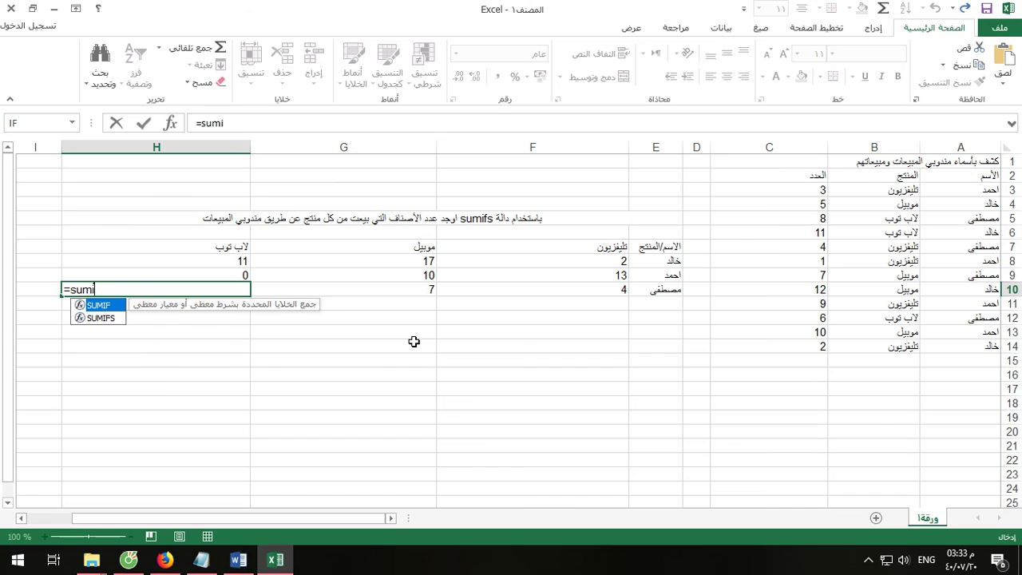
{"action": "type", "text": "fs"}
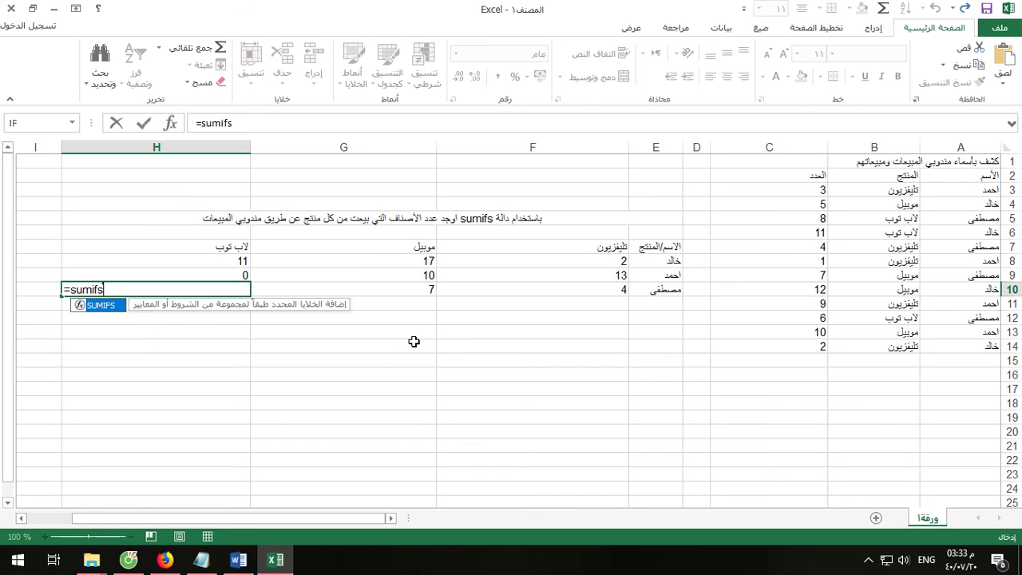
{"action": "type", "text": "("}
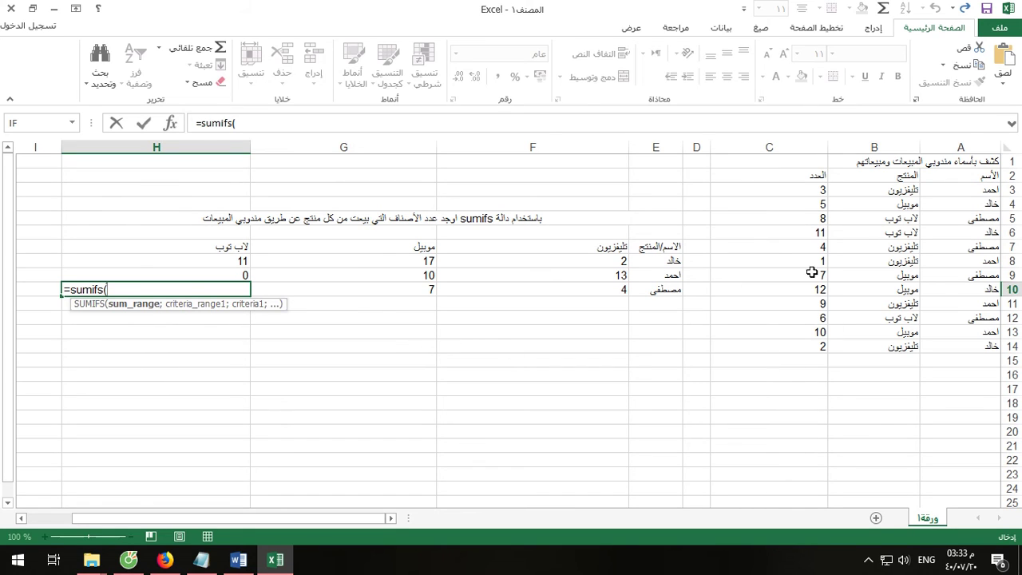
{"action": "left_click_drag", "start_coordinate": [790, 193], "coordinate": [777, 343]}
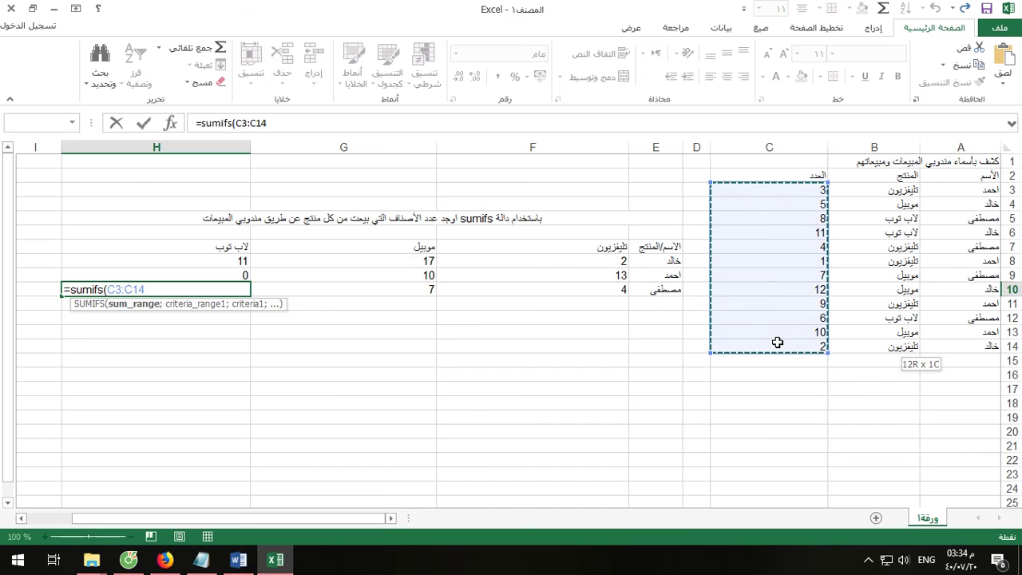
{"action": "type", "text": ";"}
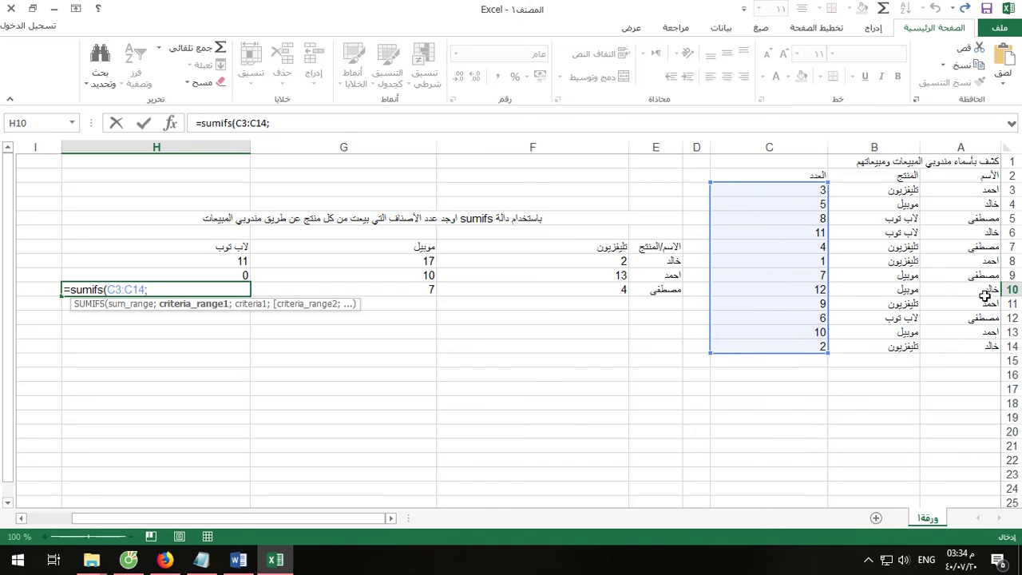
{"action": "left_click_drag", "start_coordinate": [981, 192], "coordinate": [972, 346]}
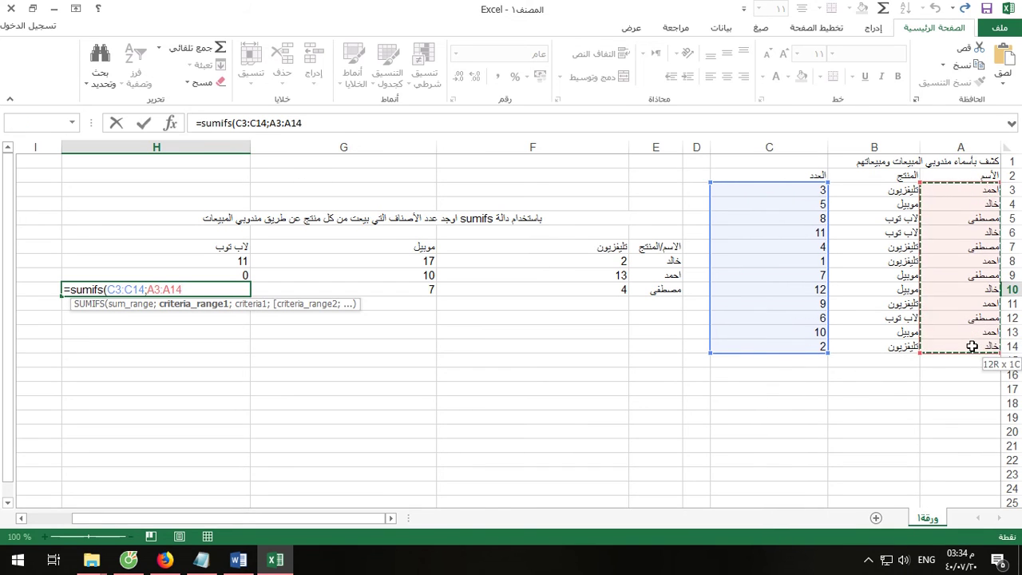
{"action": "type", "text": ";"}
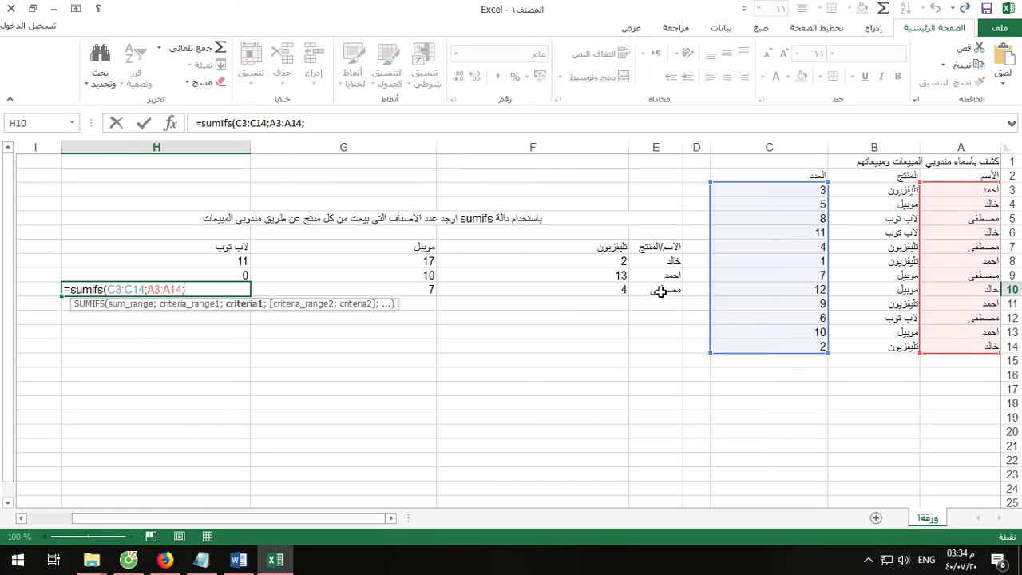
{"action": "left_click", "coordinate": [659, 291]}
{"action": "type", "text": ";"}
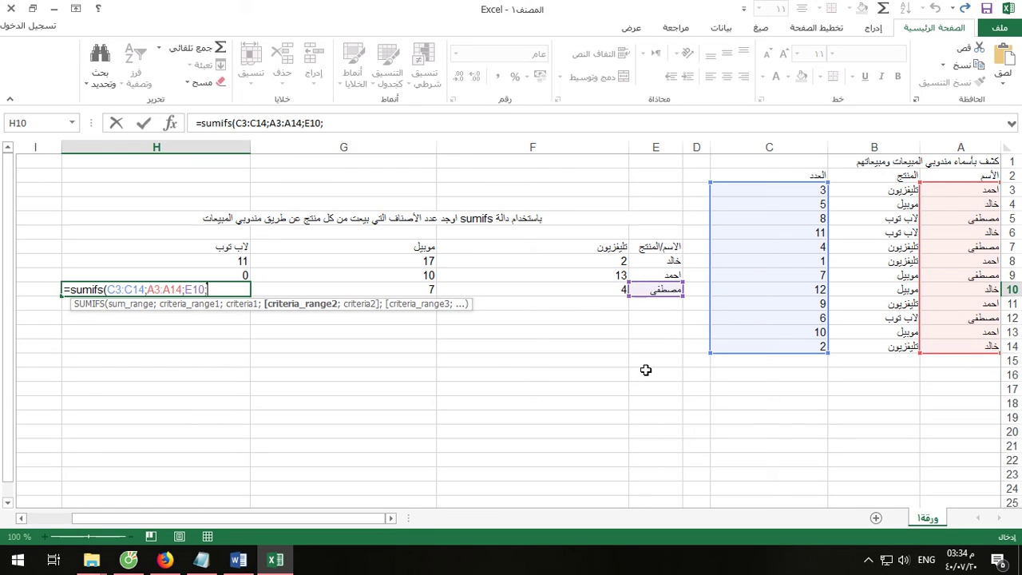
{"action": "left_click_drag", "start_coordinate": [879, 192], "coordinate": [869, 346]}
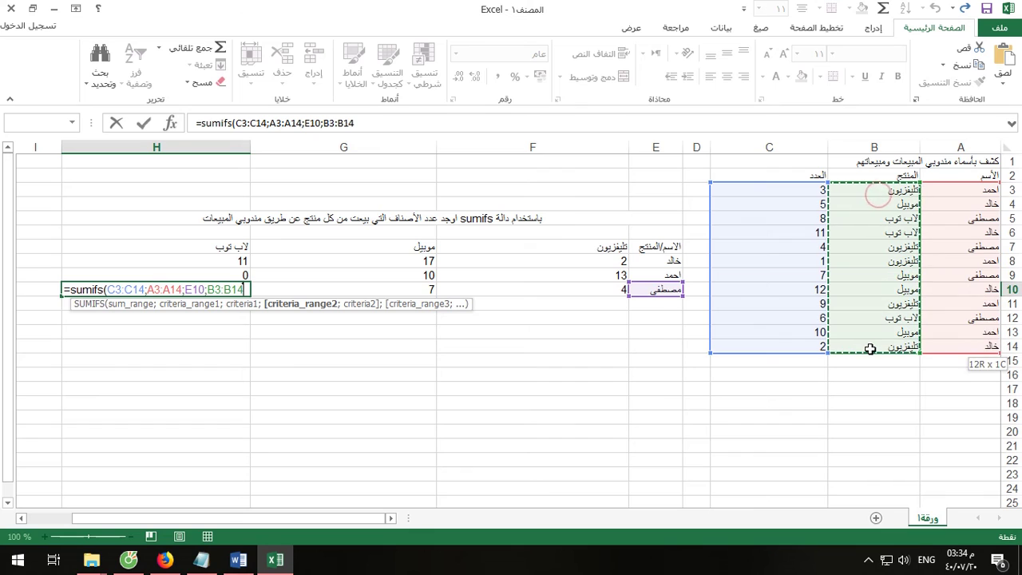
{"action": "type", "text": ";H7"}
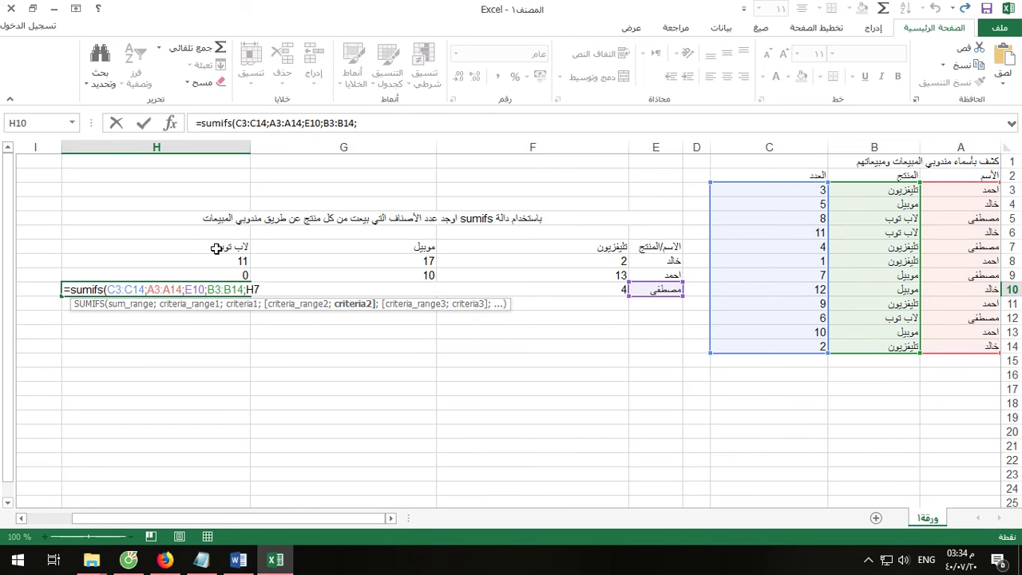
{"action": "type", "text": ")"}
{"action": "key", "text": "Return"}
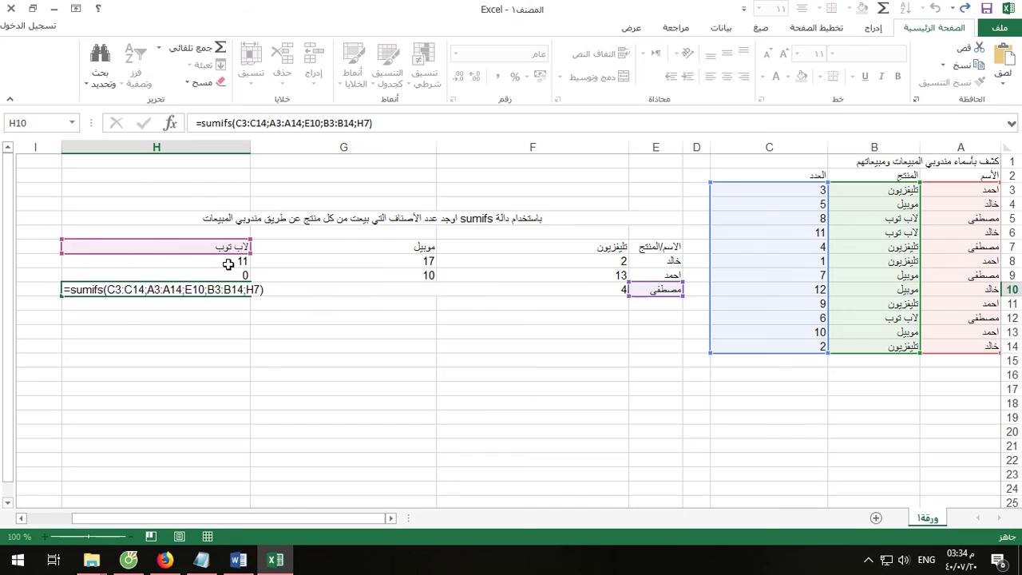
{"action": "key", "text": "Return"}
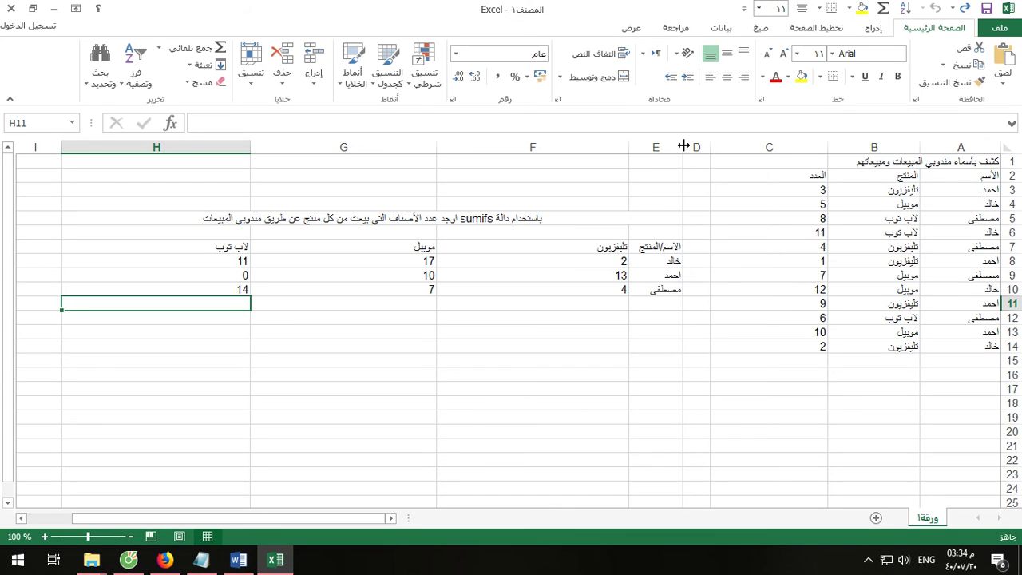
Widen column D, narrow column C and summary columns F, G and H, then select A1:C1
{"action": "left_click_drag", "start_coordinate": [683, 147], "coordinate": [650, 147]}
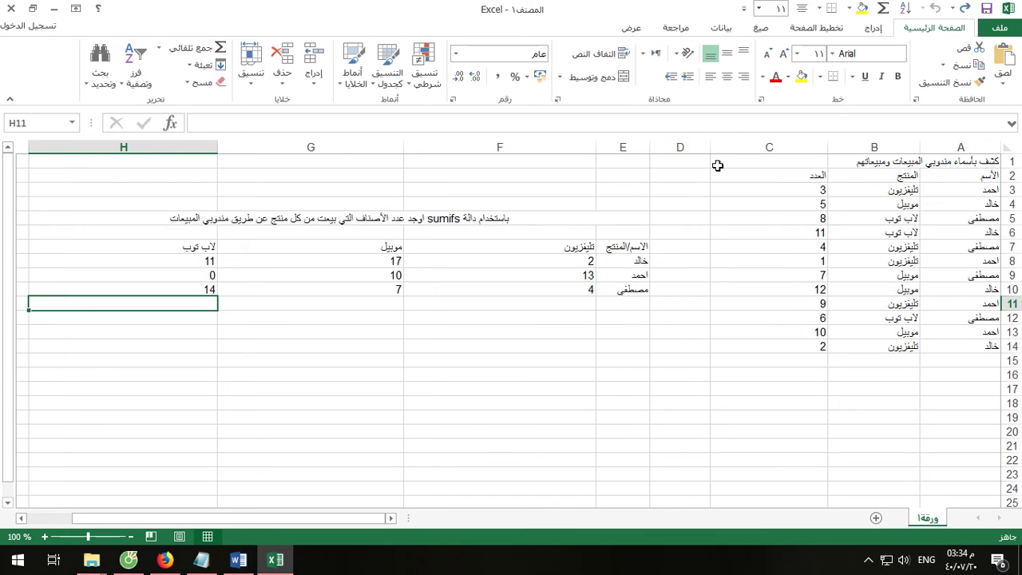
{"action": "left_click_drag", "start_coordinate": [710, 147], "coordinate": [759, 147]}
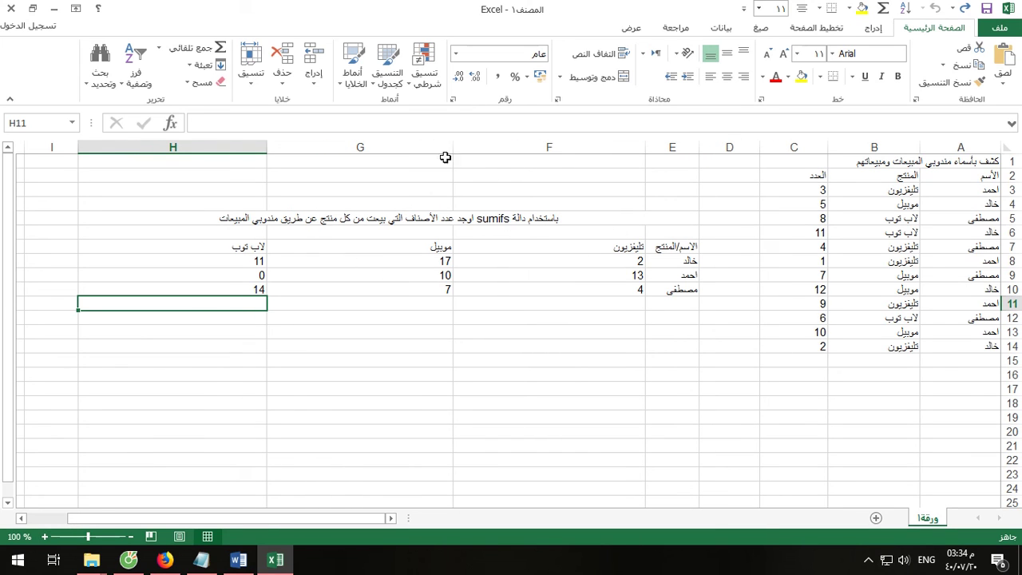
{"action": "left_click_drag", "start_coordinate": [452, 147], "coordinate": [536, 149]}
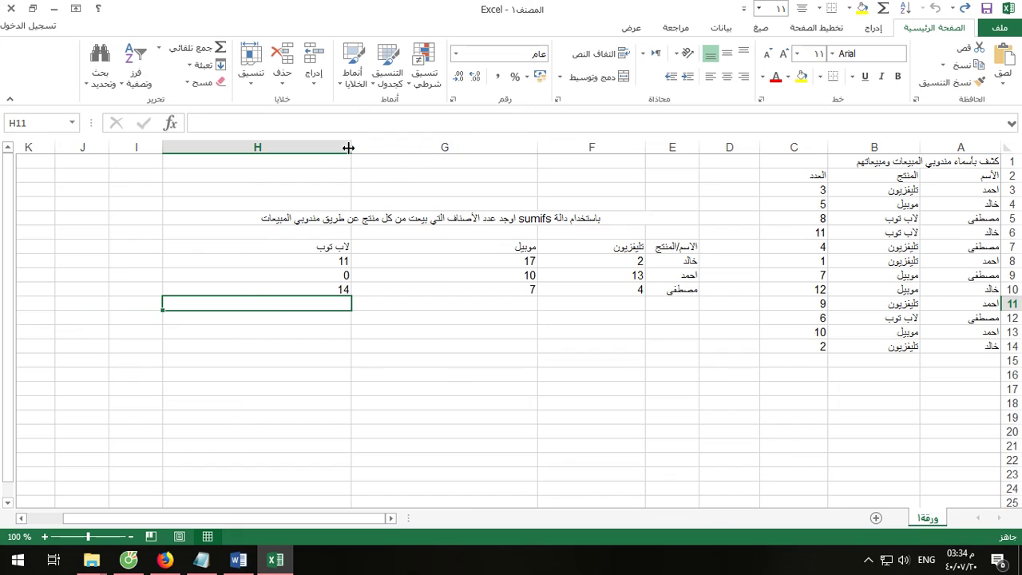
{"action": "left_click_drag", "start_coordinate": [348, 147], "coordinate": [438, 149]}
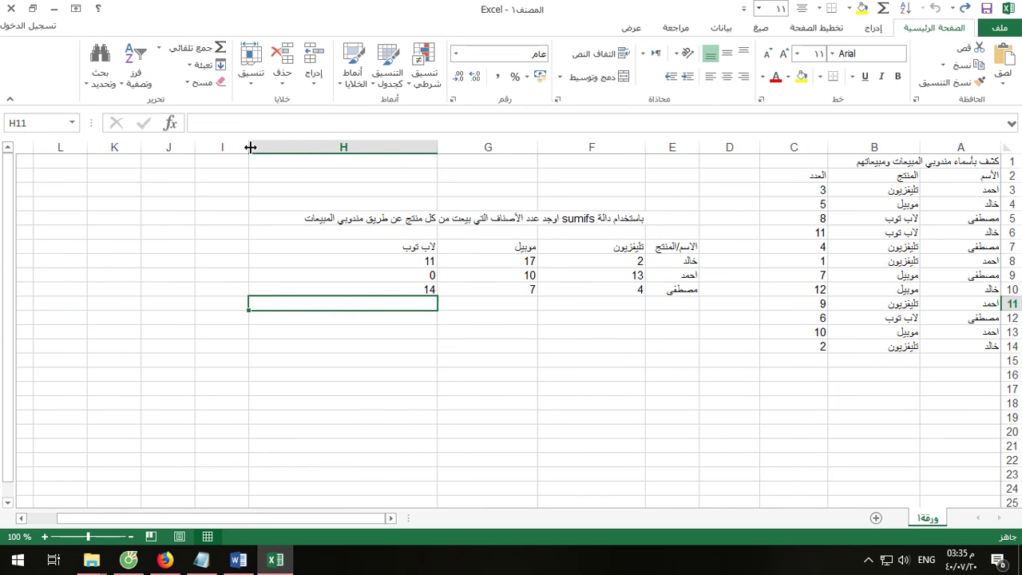
{"action": "left_click_drag", "start_coordinate": [249, 147], "coordinate": [343, 150]}
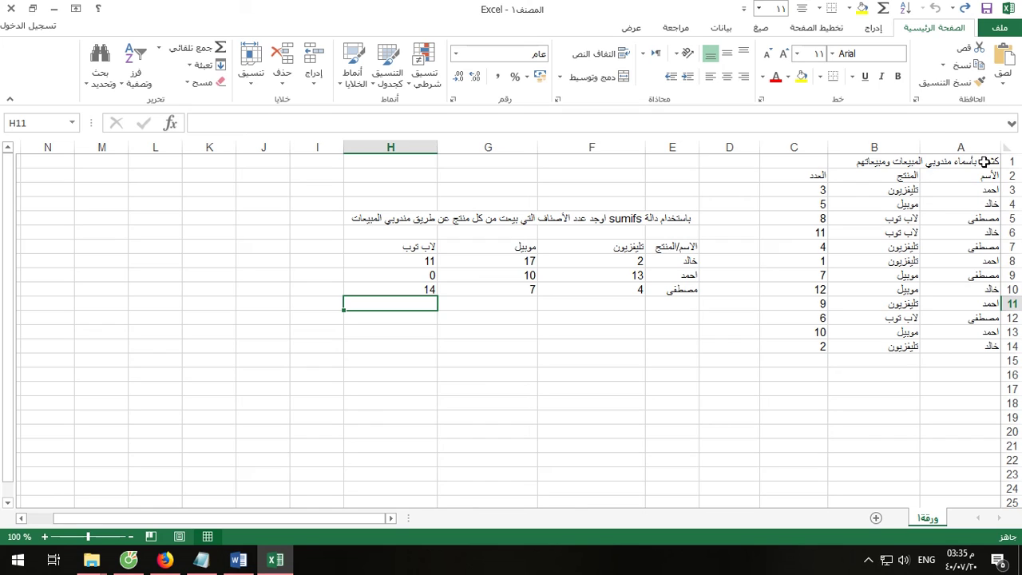
{"action": "left_click_drag", "start_coordinate": [985, 161], "coordinate": [773, 147]}
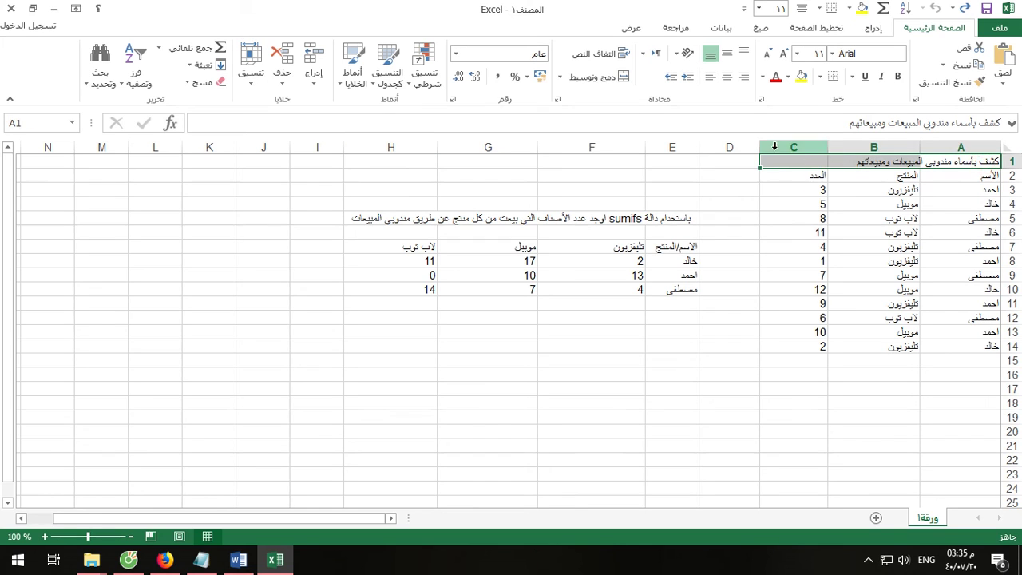
Merge and centre the title across A1:C1, then give A1:C14 all borders and centred alignment
{"action": "left_click", "coordinate": [561, 77]}
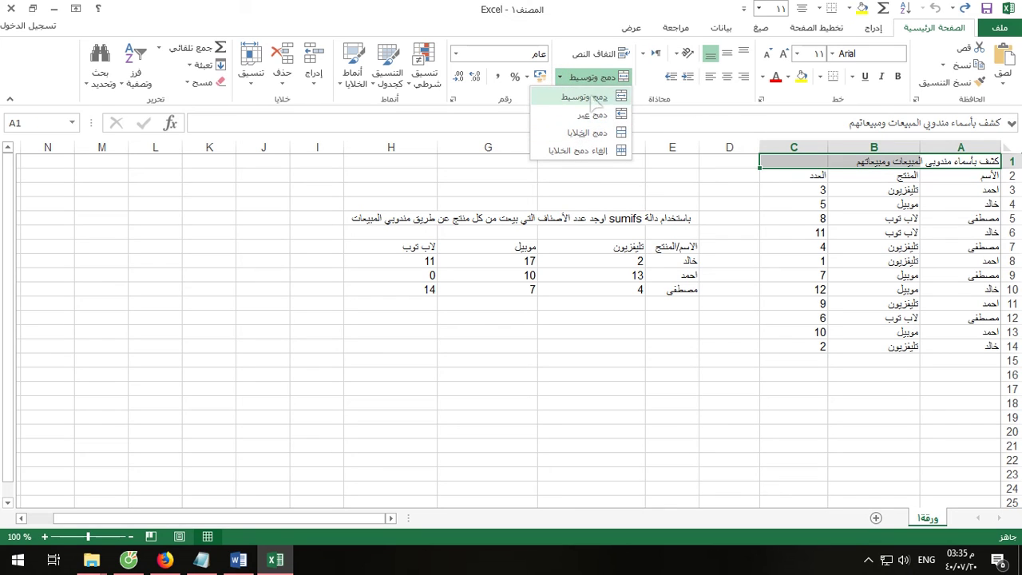
{"action": "left_click", "coordinate": [591, 96]}
{"action": "left_click", "coordinate": [950, 204]}
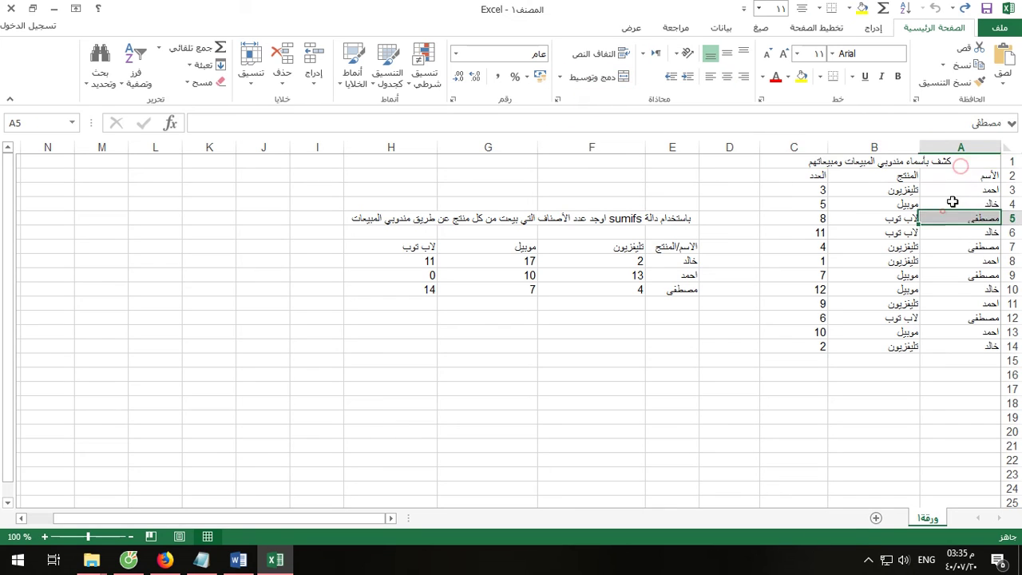
{"action": "left_click_drag", "start_coordinate": [966, 164], "coordinate": [828, 347]}
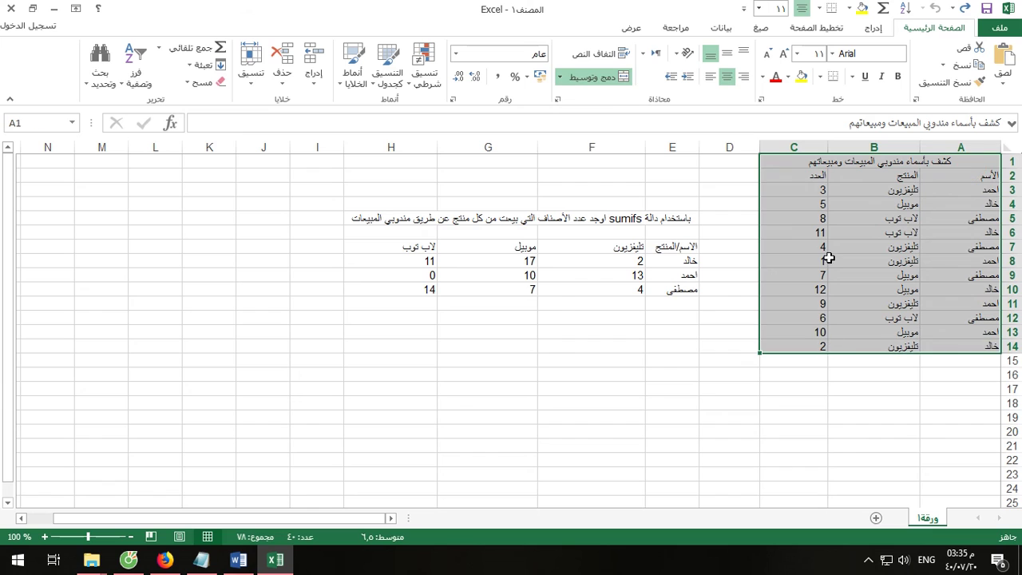
{"action": "left_click", "coordinate": [820, 77]}
{"action": "left_click", "coordinate": [807, 204]}
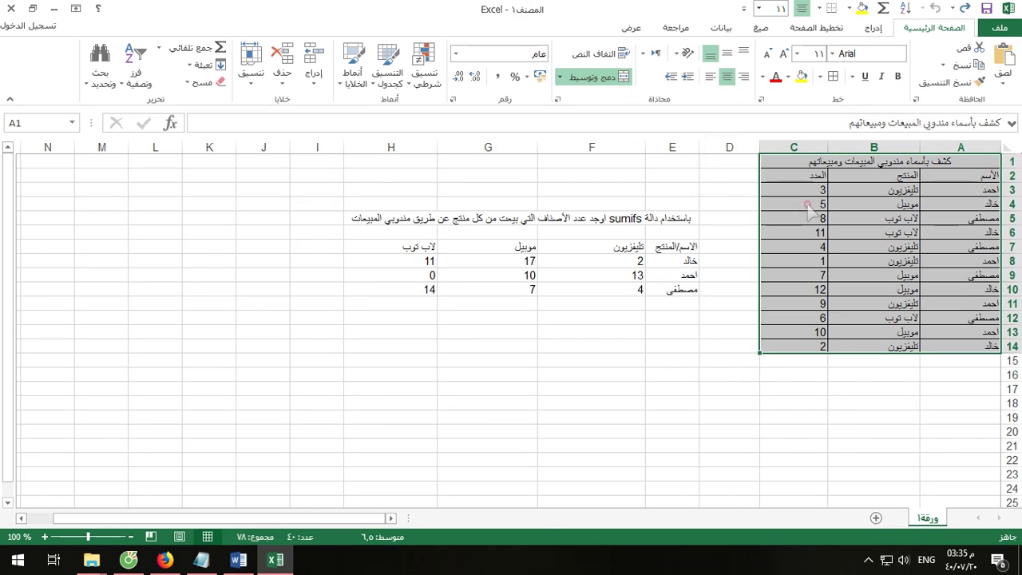
{"action": "left_click", "coordinate": [727, 77]}
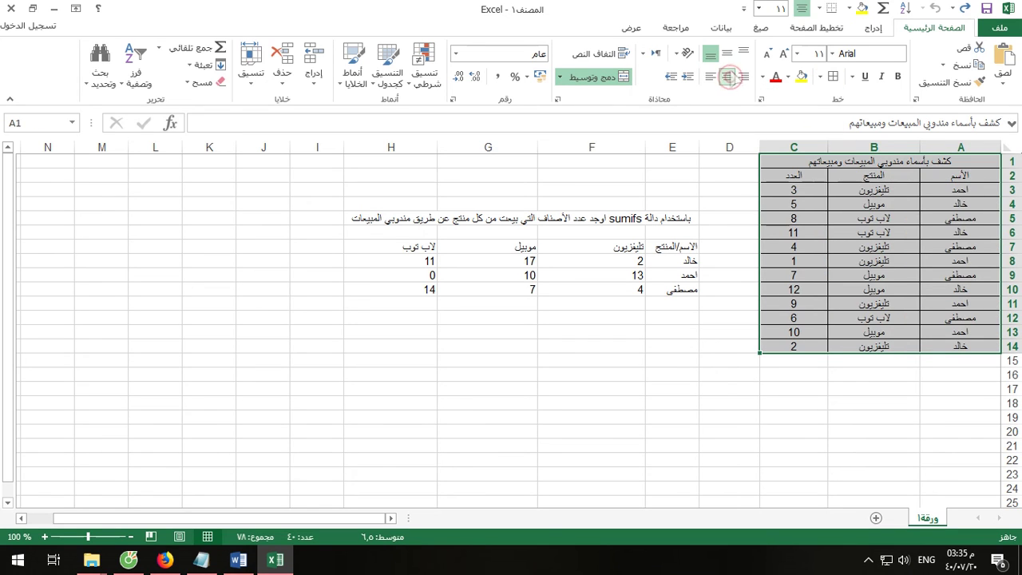
{"action": "left_click", "coordinate": [727, 53]}
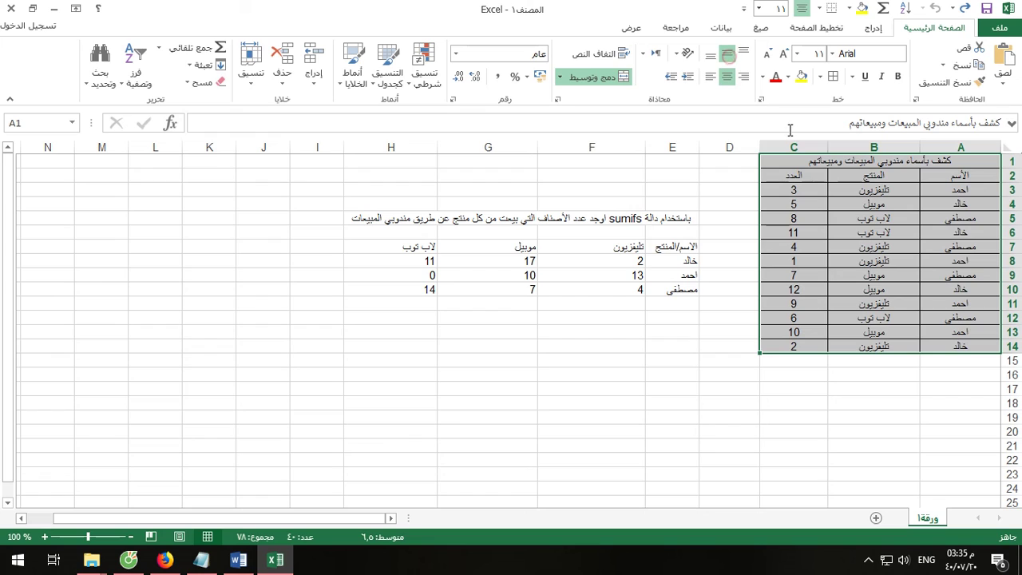
Set the sales table A1:C14 to 14-point font
{"action": "left_click", "coordinate": [818, 53]}
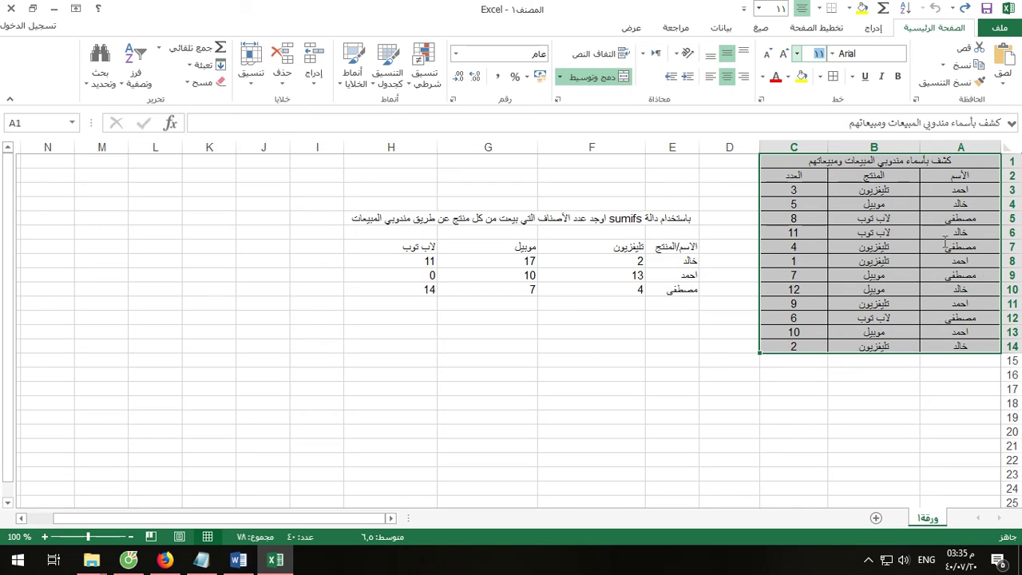
{"action": "type", "text": "143"}
{"action": "double_click", "coordinate": [808, 53]}
{"action": "key", "text": "Return"}
{"action": "left_click", "coordinate": [853, 250]}
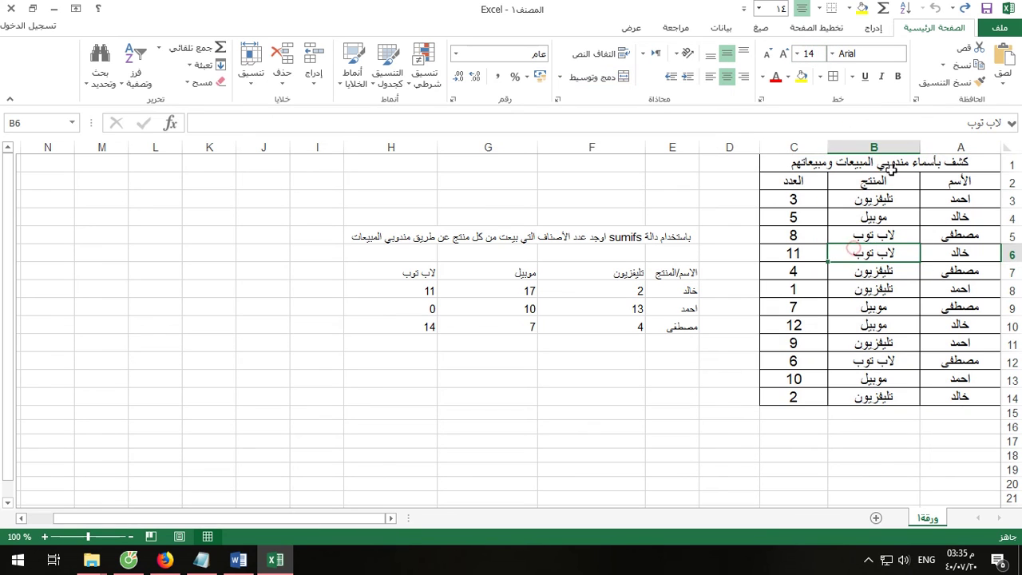
{"action": "left_click", "coordinate": [910, 163]}
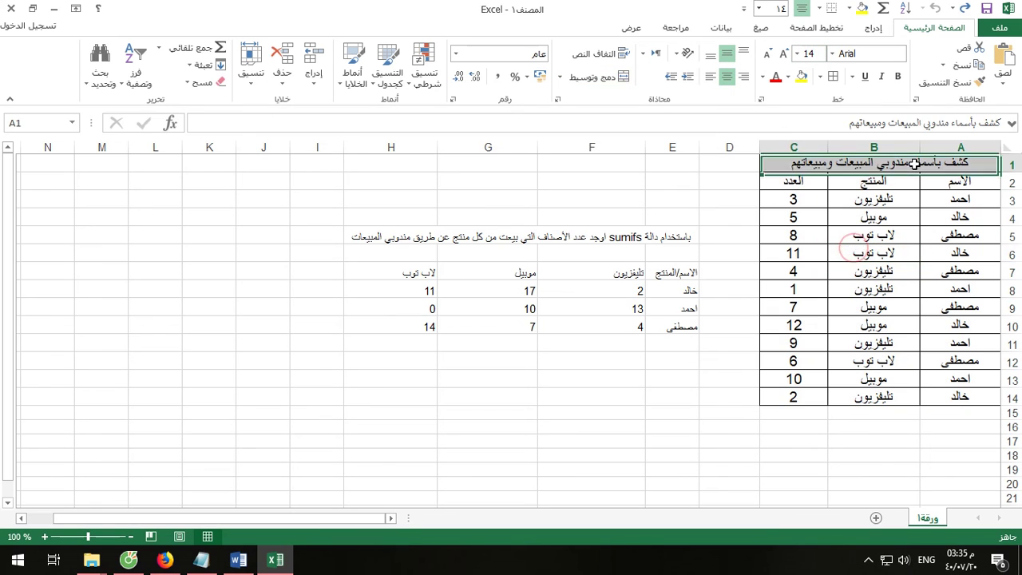
Fill the title light green, the header row A2:C2 pale, and names A3:A14 light blue
{"action": "left_click", "coordinate": [789, 77]}
{"action": "left_click", "coordinate": [687, 125]}
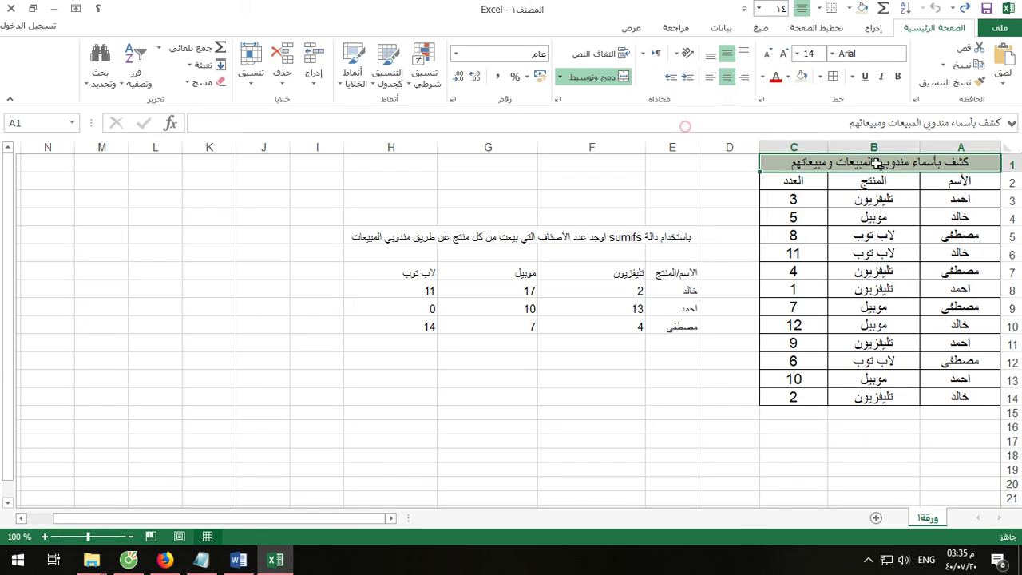
{"action": "left_click_drag", "start_coordinate": [950, 182], "coordinate": [793, 182]}
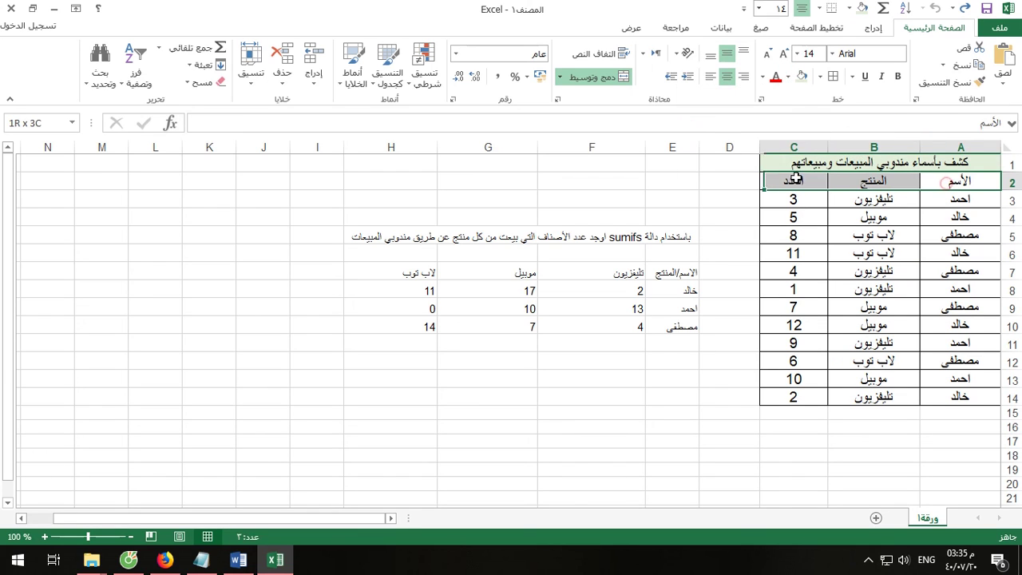
{"action": "left_click", "coordinate": [789, 77]}
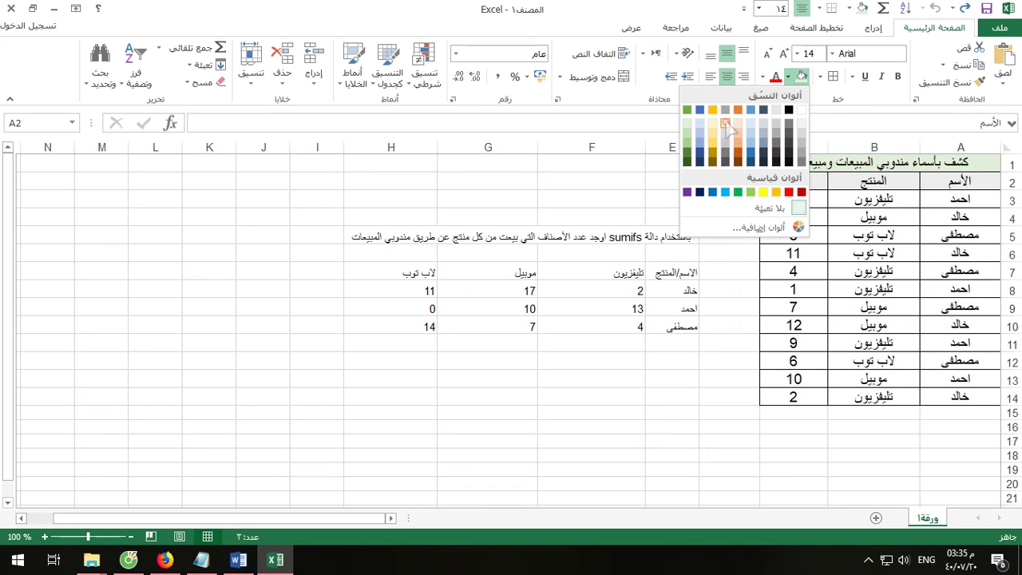
{"action": "left_click", "coordinate": [725, 125]}
{"action": "left_click_drag", "start_coordinate": [933, 199], "coordinate": [936, 393]}
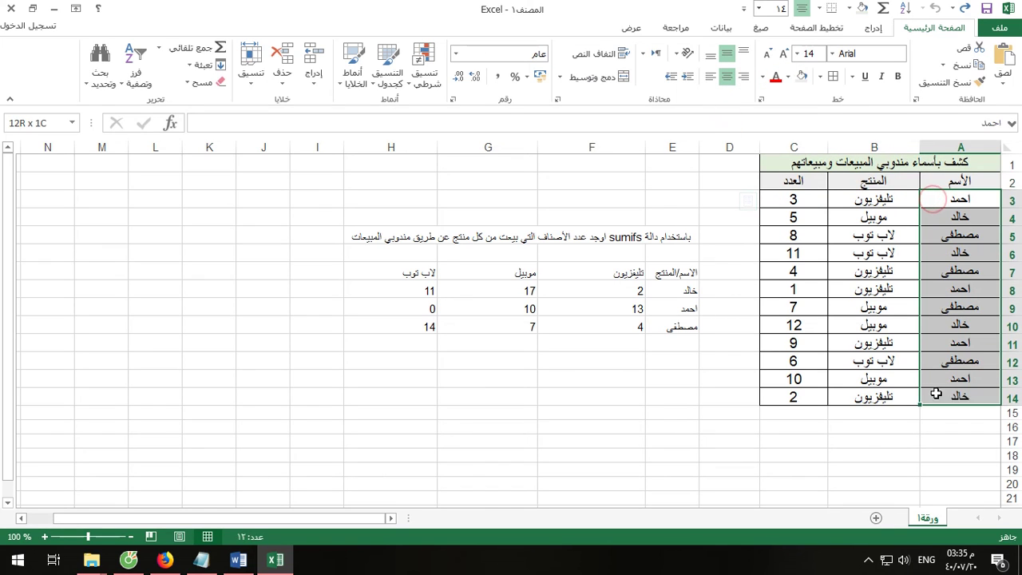
{"action": "left_click", "coordinate": [788, 76]}
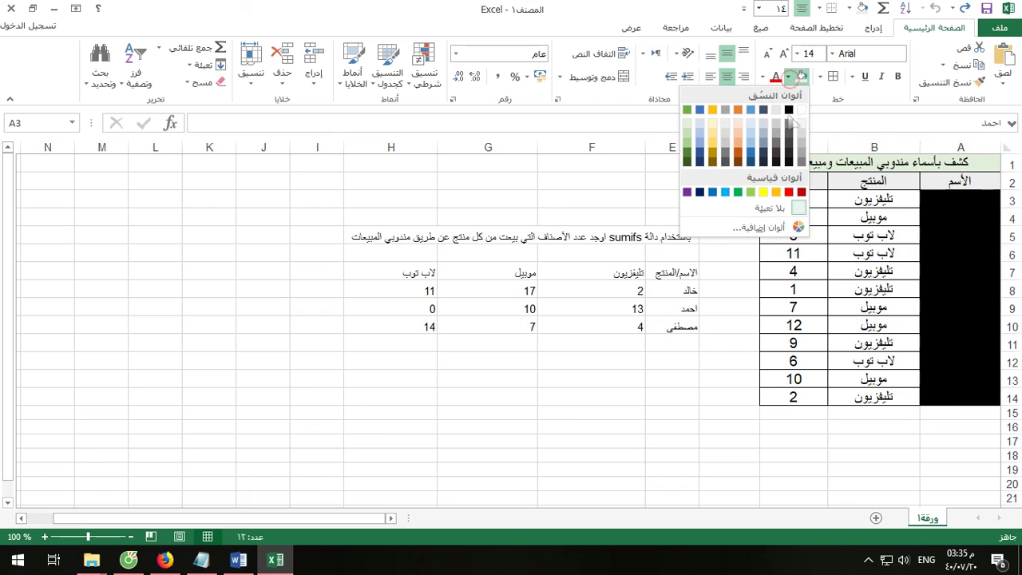
{"action": "left_click", "coordinate": [699, 125]}
Fill product cells B3:B14 light orange and quantity cells C3:C14 green
{"action": "mouse_move", "coordinate": [860, 199]}
{"action": "left_mouse_down"}
{"action": "mouse_move", "coordinate": [871, 217]}
{"action": "mouse_move", "coordinate": [872, 413]}
{"action": "left_mouse_up"}
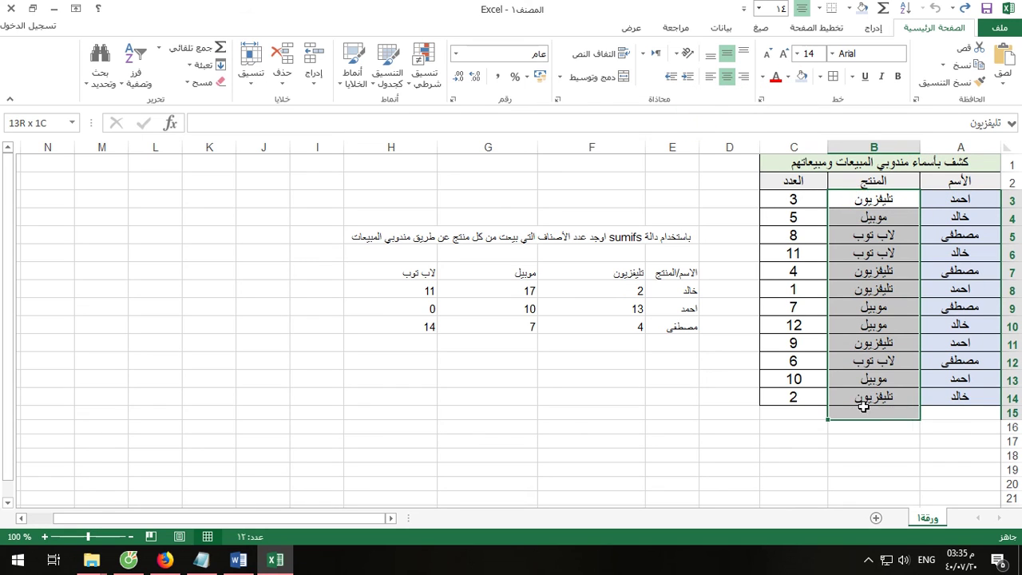
{"action": "left_click", "coordinate": [789, 77]}
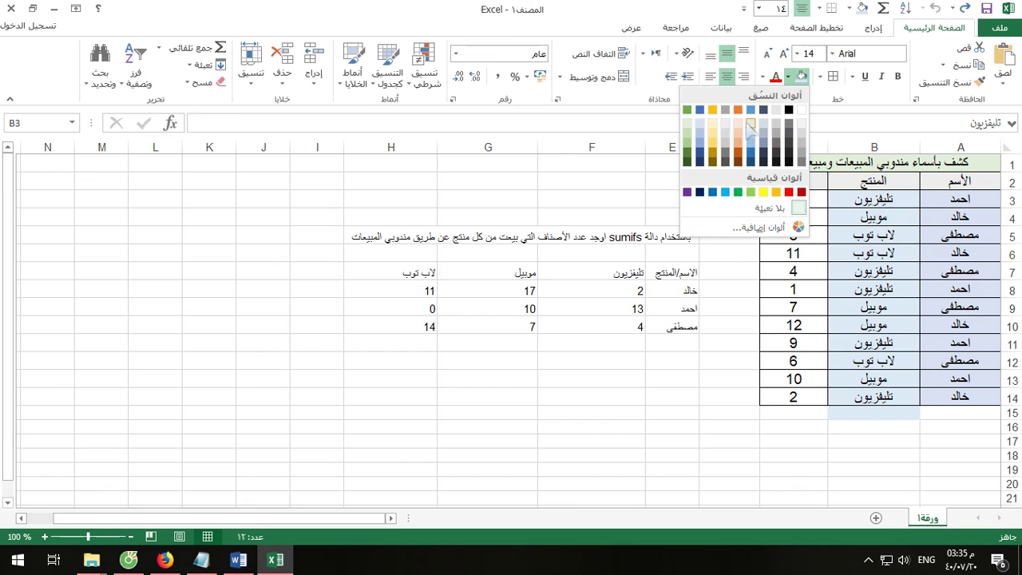
{"action": "left_click", "coordinate": [801, 142]}
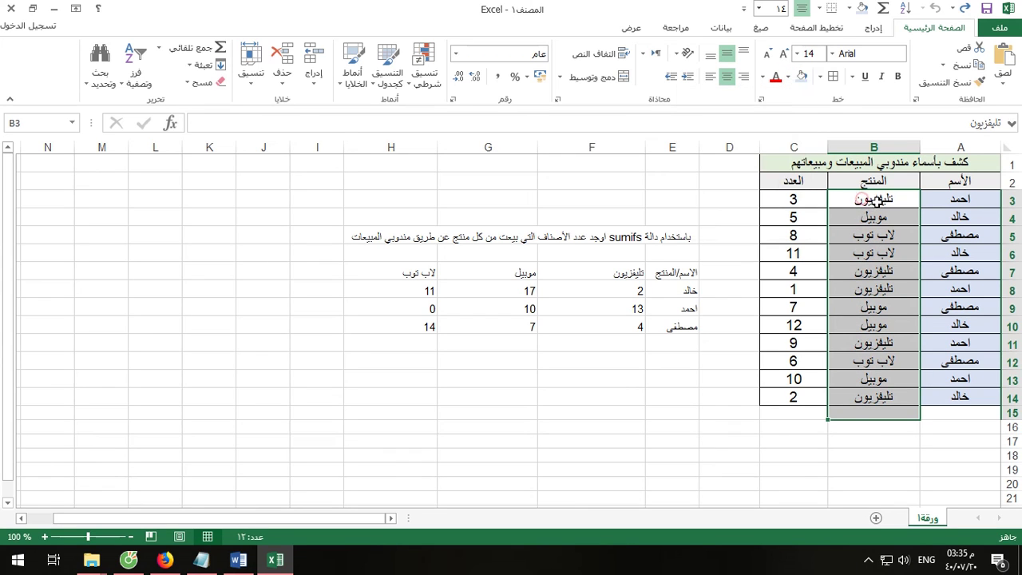
{"action": "left_click_drag", "start_coordinate": [877, 201], "coordinate": [877, 397]}
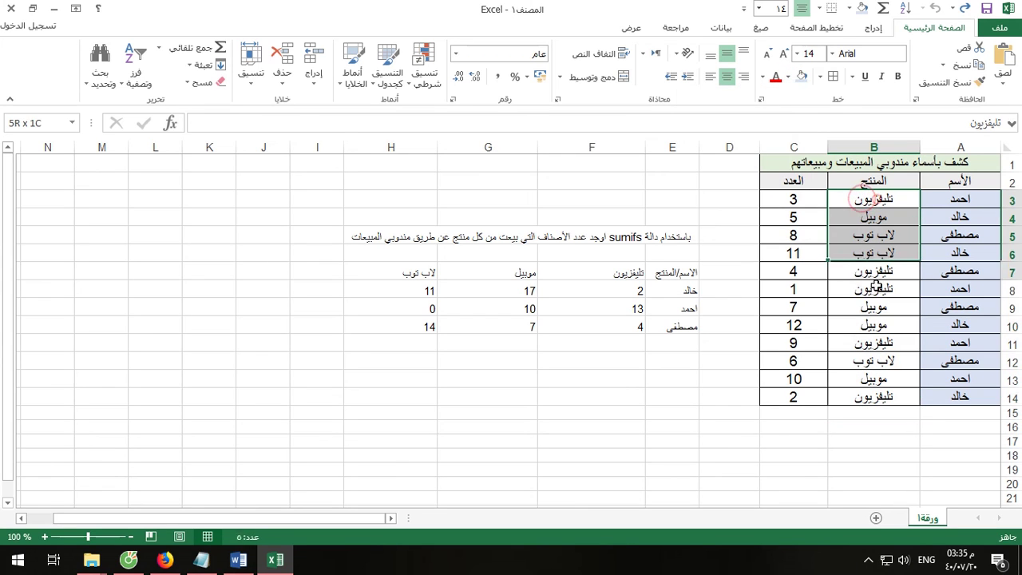
{"action": "left_click", "coordinate": [788, 77]}
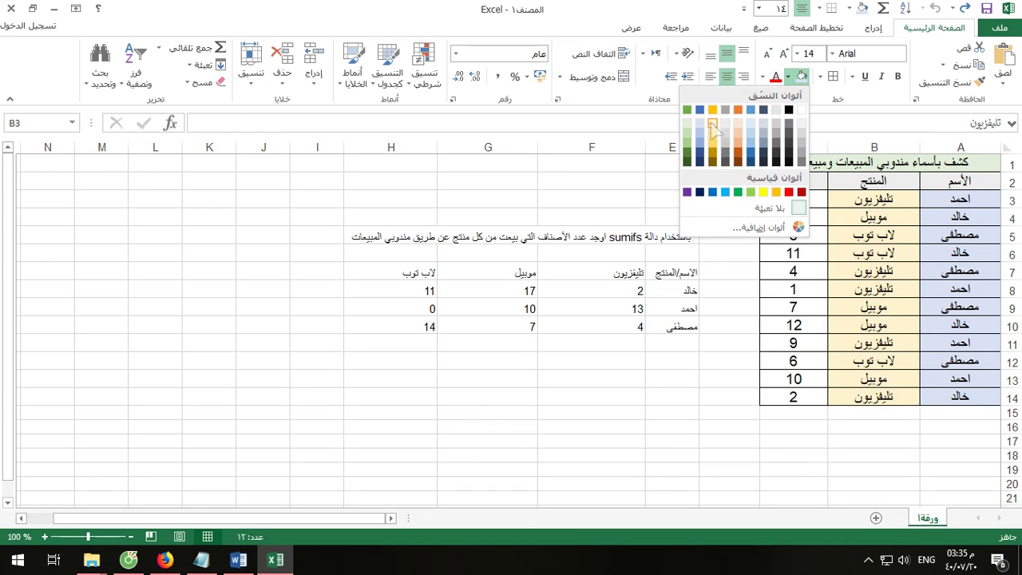
{"action": "left_click", "coordinate": [712, 128]}
{"action": "left_click_drag", "start_coordinate": [793, 199], "coordinate": [802, 396]}
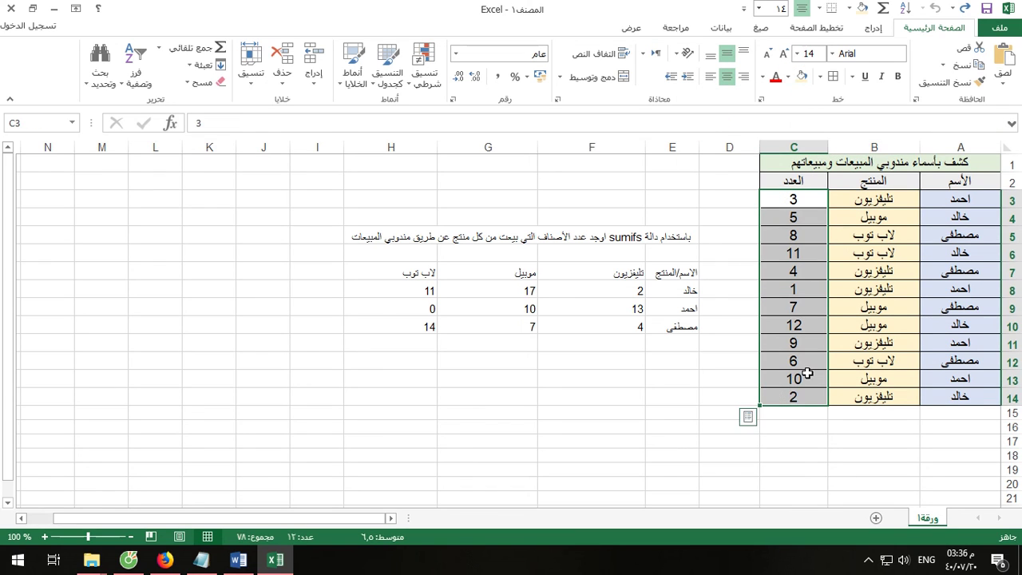
{"action": "left_click", "coordinate": [788, 76]}
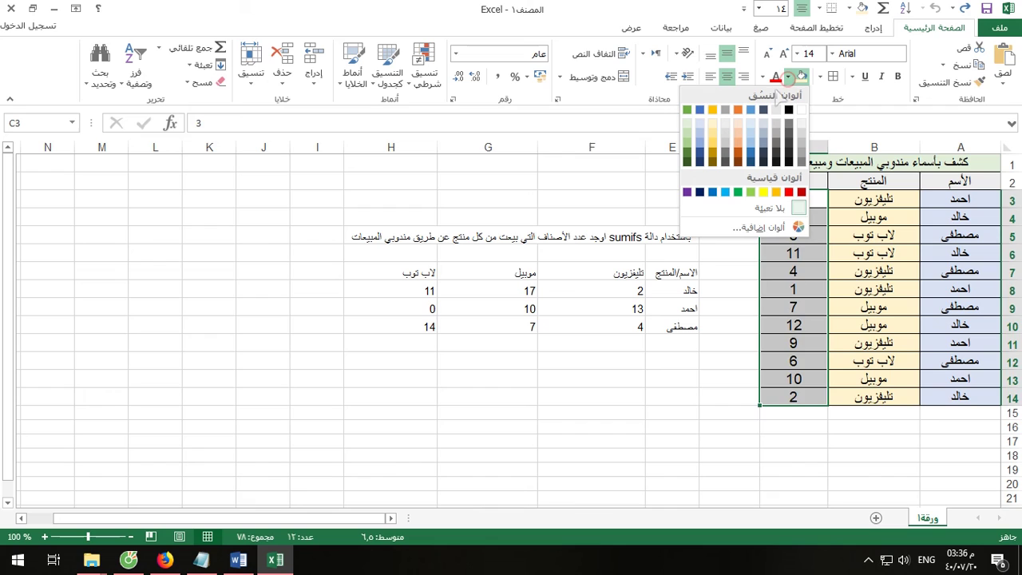
{"action": "left_click", "coordinate": [688, 137]}
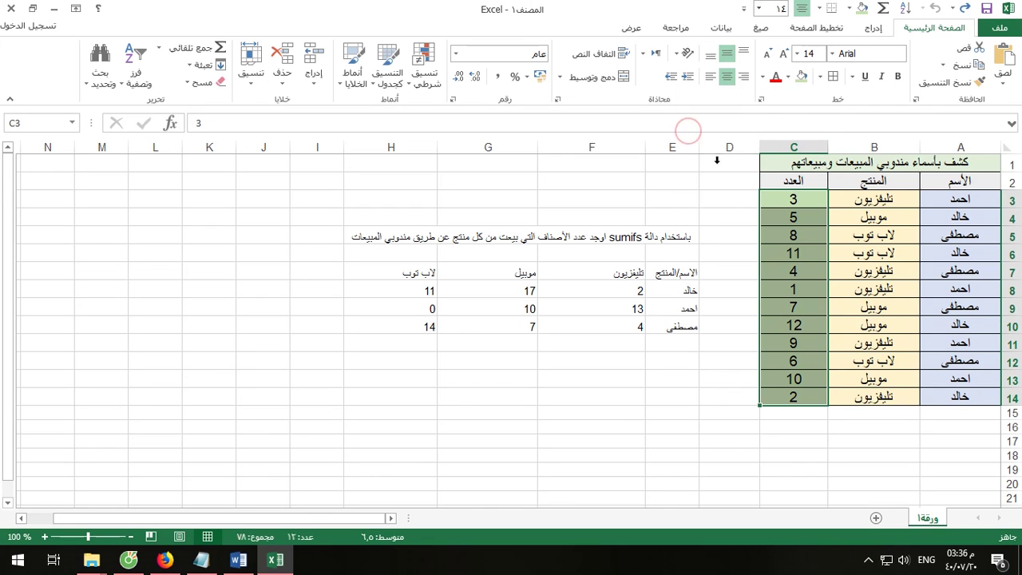
{"action": "left_click", "coordinate": [664, 238]}
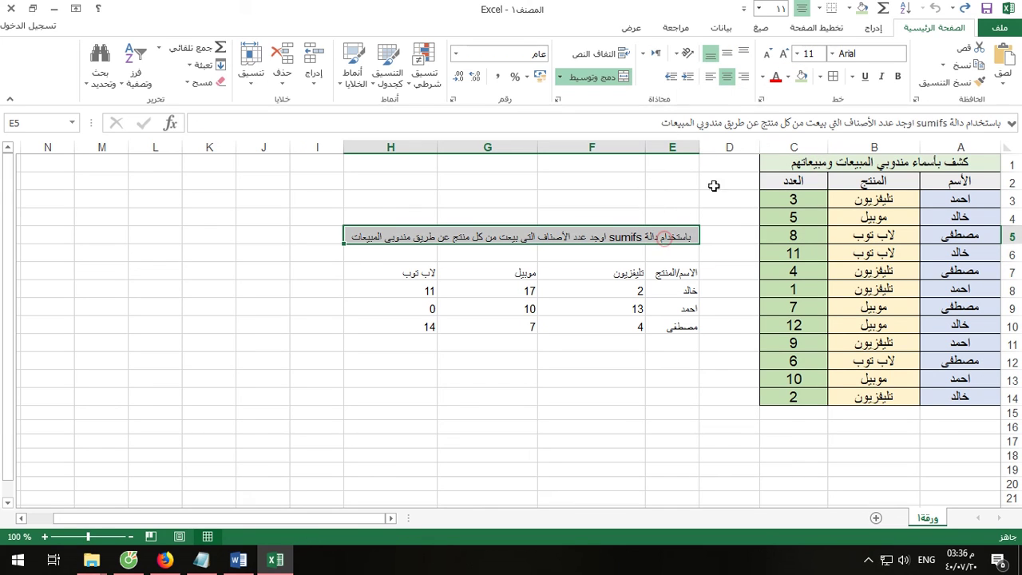
Make the SUMIFS note in E5 bold, size 12 on light blue, and widen column H
{"action": "left_click", "coordinate": [788, 77]}
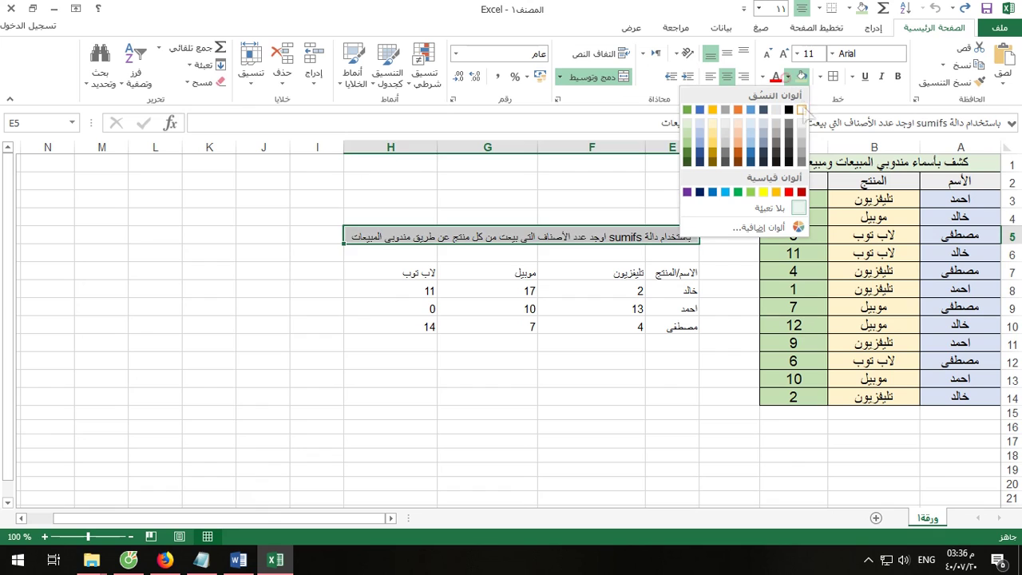
{"action": "left_click", "coordinate": [725, 194]}
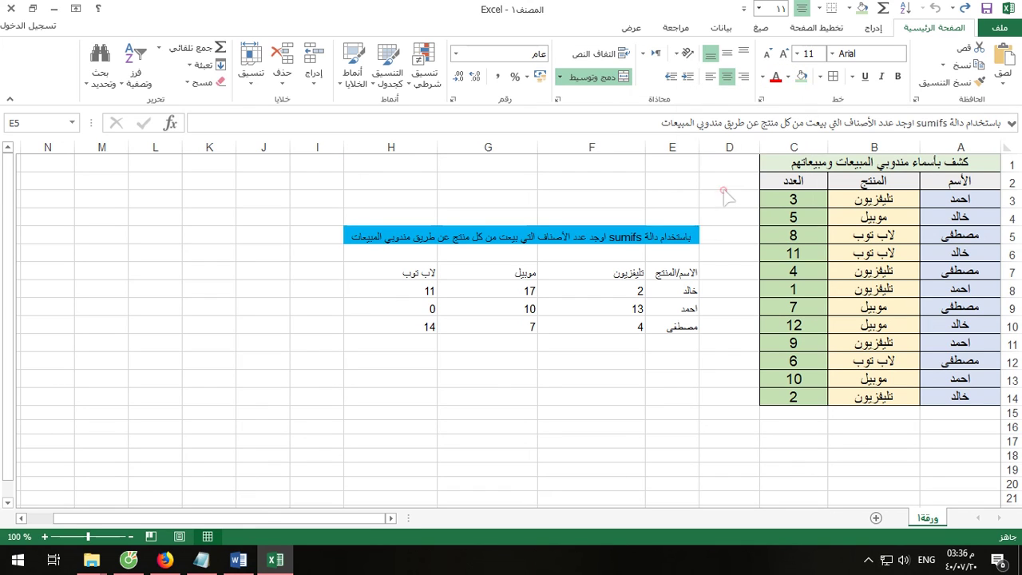
{"action": "left_click", "coordinate": [898, 77]}
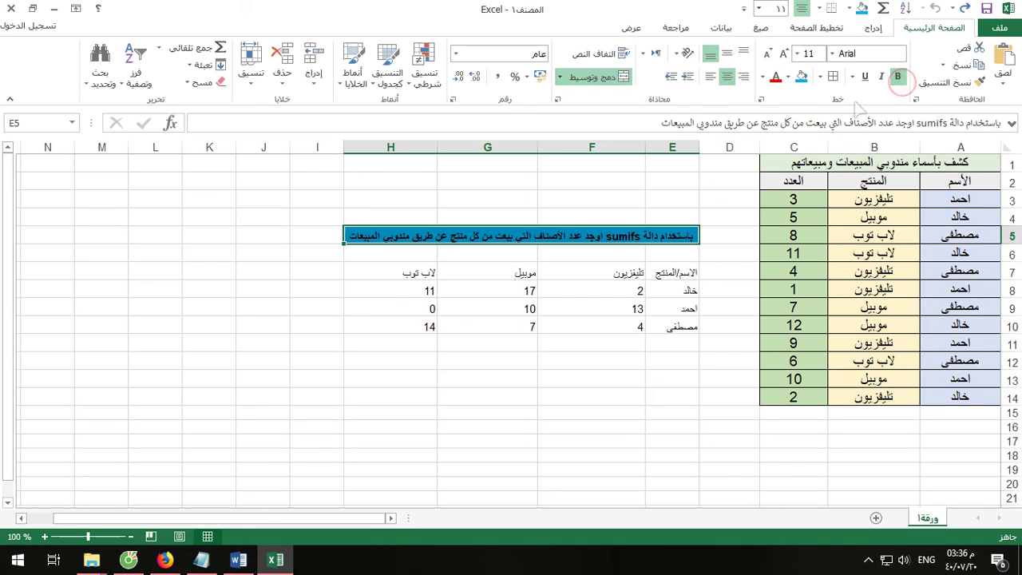
{"action": "left_click", "coordinate": [784, 55]}
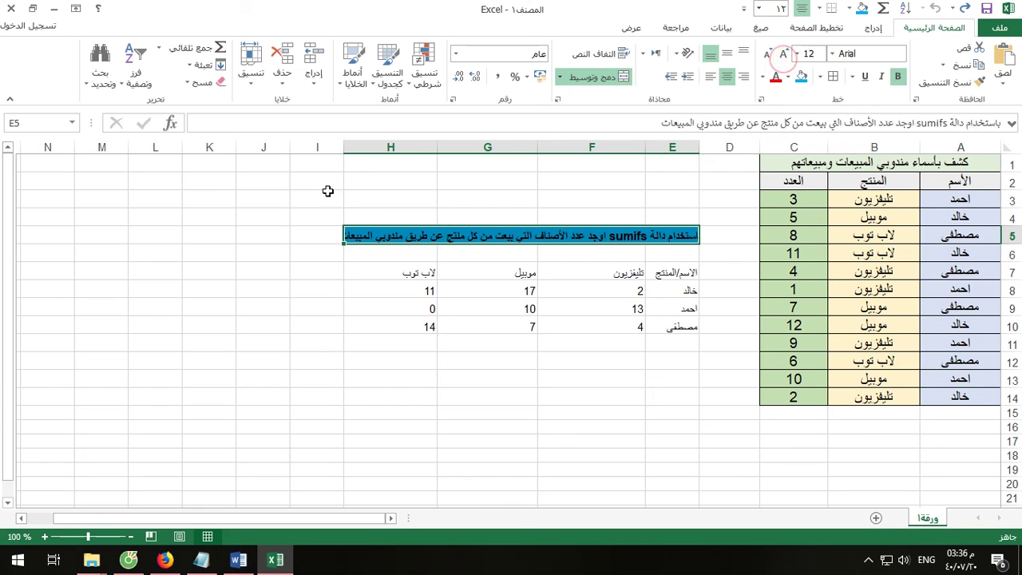
{"action": "left_click_drag", "start_coordinate": [343, 147], "coordinate": [320, 159]}
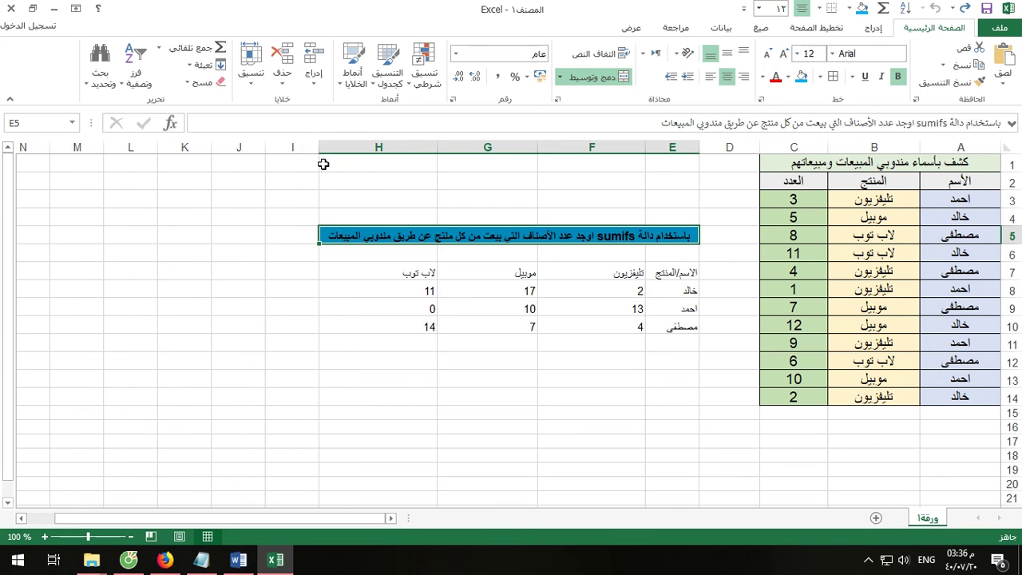
Give the summary header row E7:H7 a blue fill, size 12 bold text, centred both ways
{"action": "left_click_drag", "start_coordinate": [673, 274], "coordinate": [400, 272]}
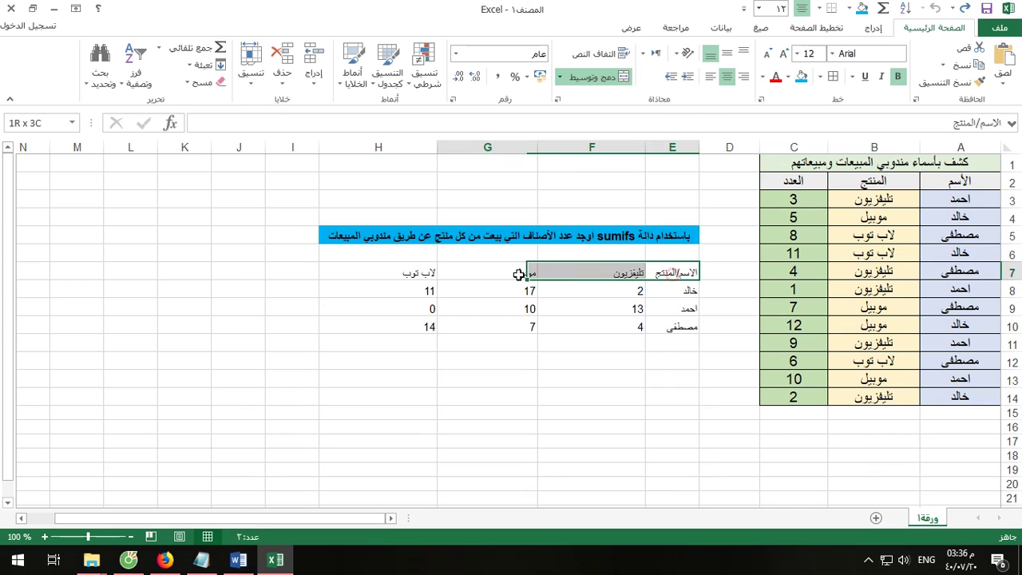
{"action": "left_click", "coordinate": [800, 78]}
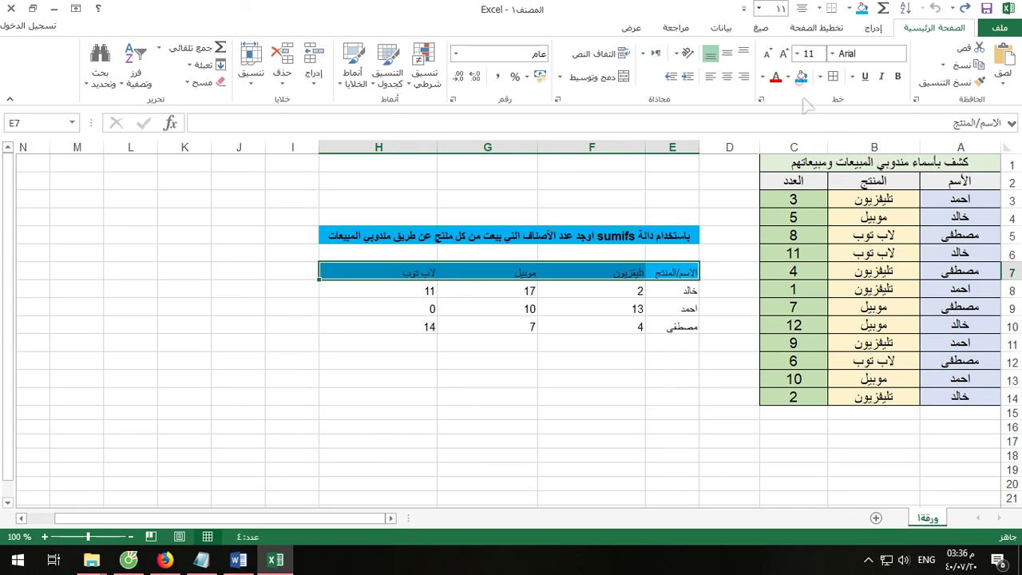
{"action": "left_click", "coordinate": [782, 54]}
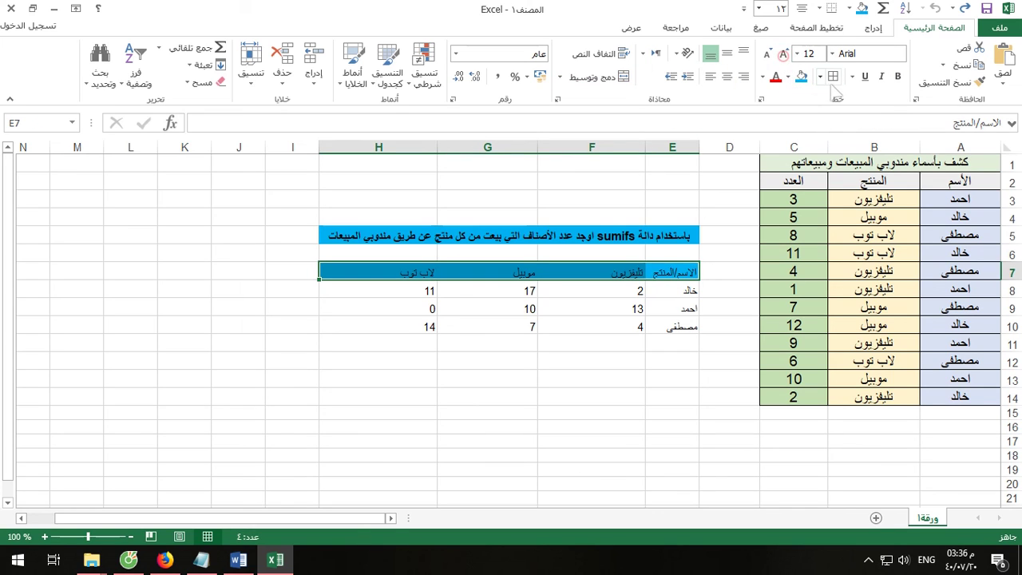
{"action": "left_click", "coordinate": [897, 76]}
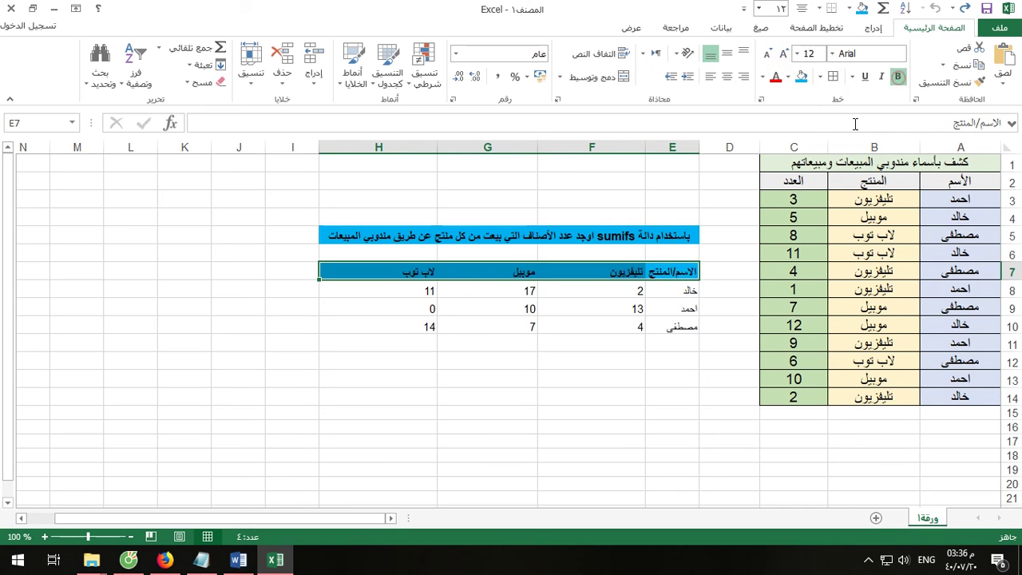
{"action": "left_click", "coordinate": [727, 76]}
{"action": "left_click", "coordinate": [726, 54]}
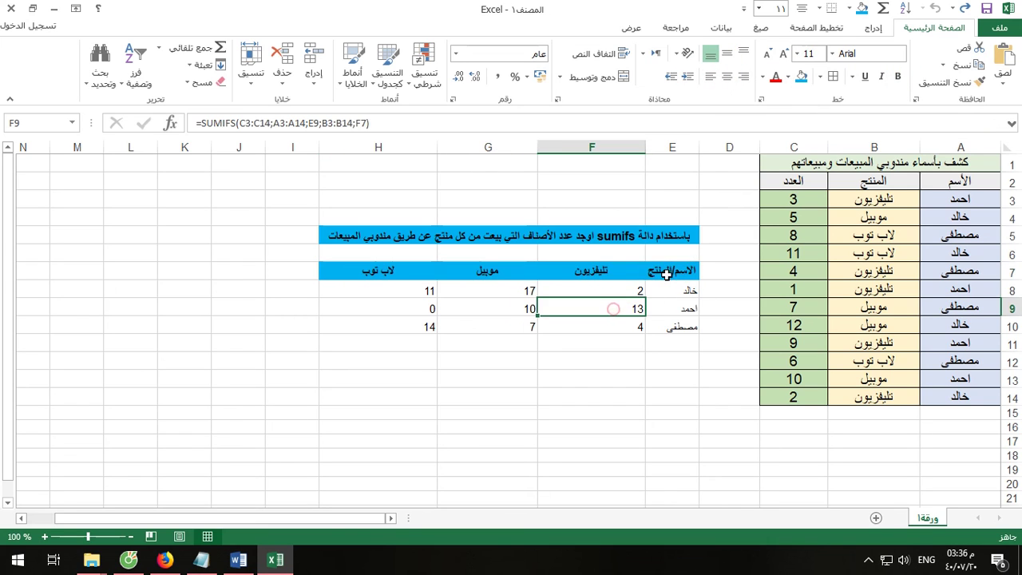
Apply all borders and centring to the summary table E7:H10
{"action": "left_click_drag", "start_coordinate": [667, 275], "coordinate": [398, 327]}
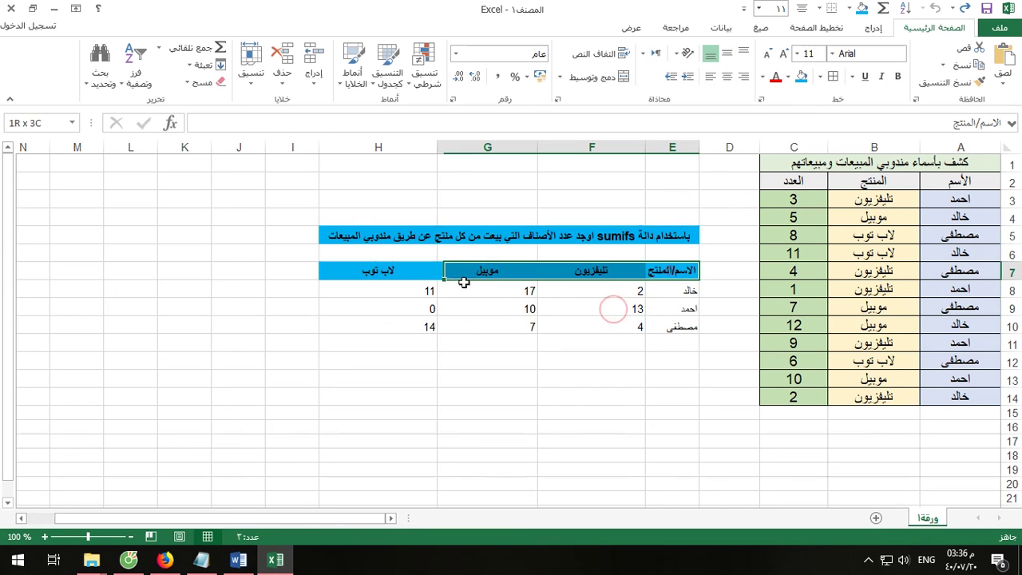
{"action": "left_click", "coordinate": [833, 77]}
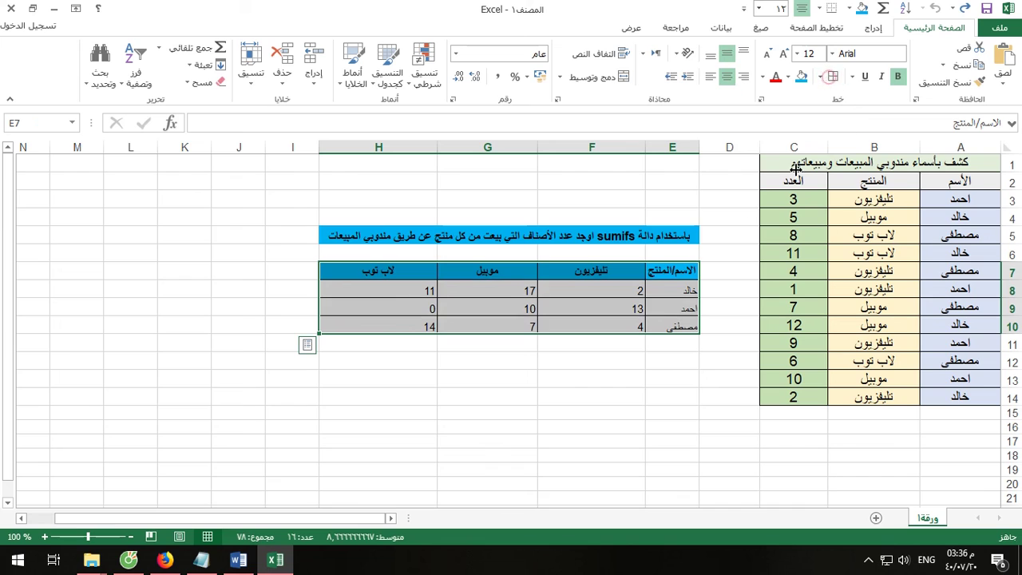
{"action": "left_click", "coordinate": [727, 77]}
{"action": "left_click", "coordinate": [726, 54]}
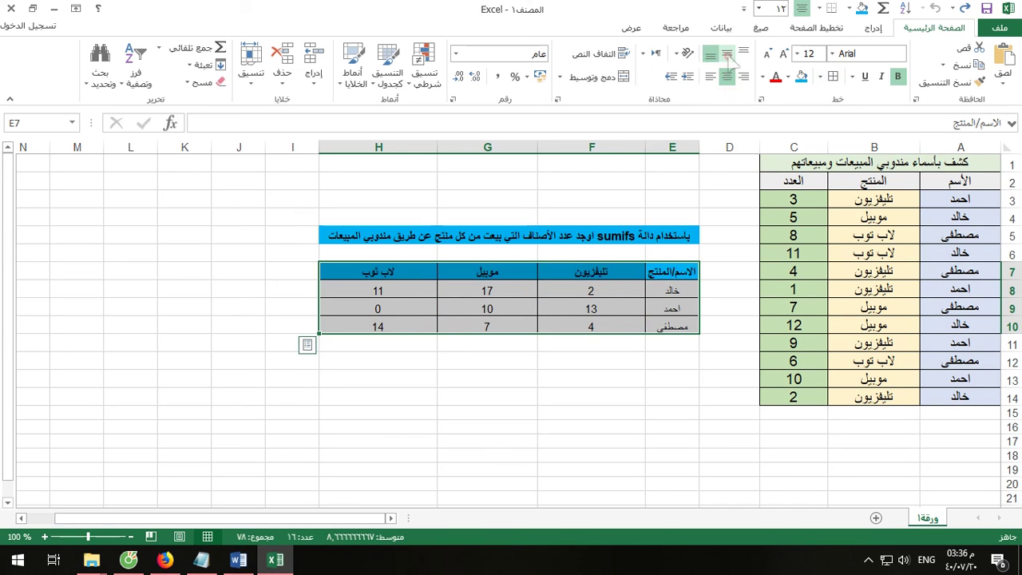
{"action": "left_click", "coordinate": [727, 54]}
{"action": "left_click", "coordinate": [726, 54]}
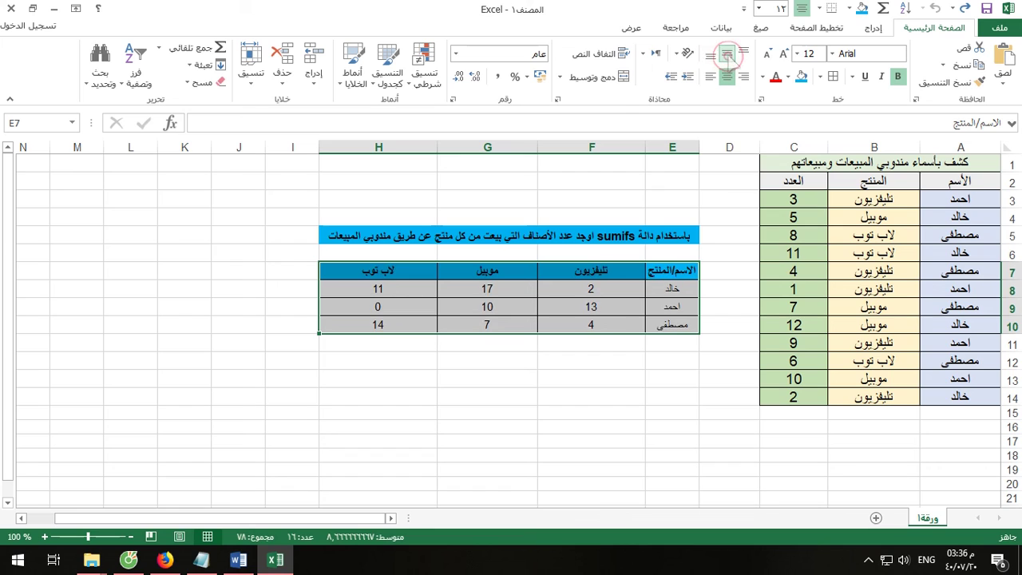
Fill names E8:E10 light green and totals F8:H10 yellow, then bold E8:H10
{"action": "left_click", "coordinate": [592, 344]}
{"action": "left_click_drag", "start_coordinate": [669, 289], "coordinate": [671, 324]}
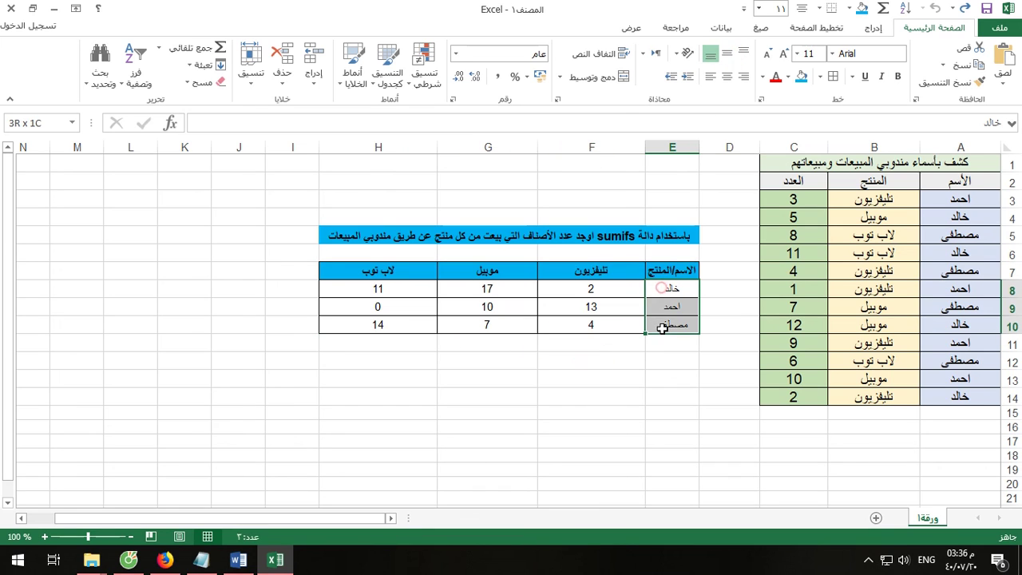
{"action": "left_click", "coordinate": [788, 77]}
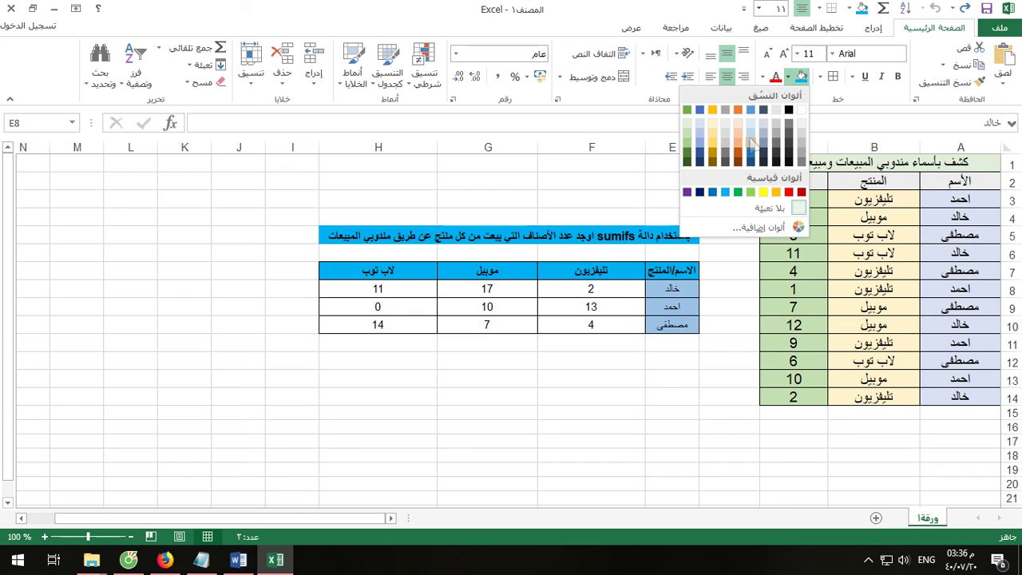
{"action": "left_click", "coordinate": [751, 192]}
{"action": "mouse_move", "coordinate": [591, 288]}
{"action": "left_mouse_down"}
{"action": "mouse_move", "coordinate": [454, 299]}
{"action": "mouse_move", "coordinate": [449, 316]}
{"action": "left_mouse_up"}
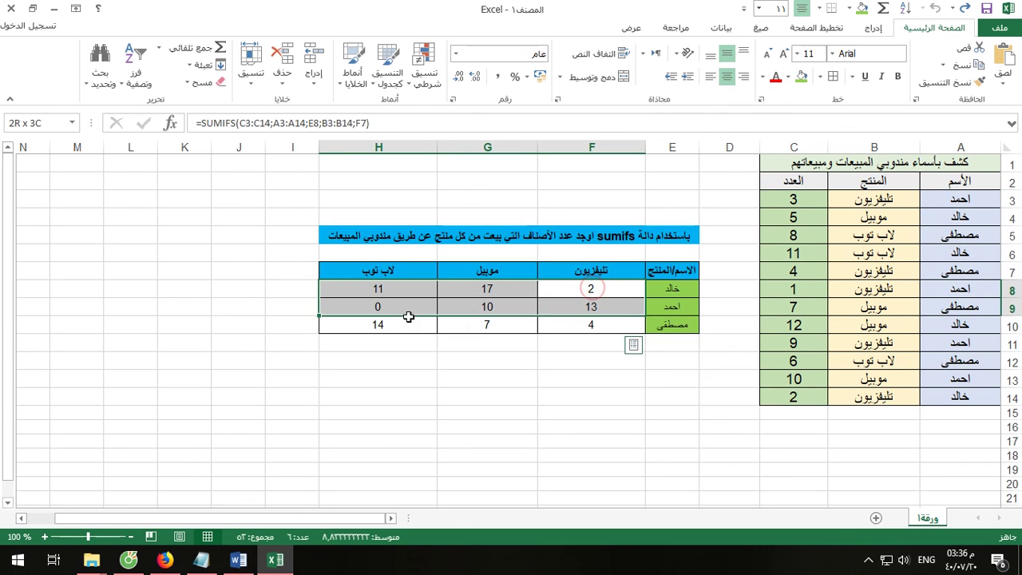
{"action": "left_click", "coordinate": [788, 77]}
{"action": "left_click", "coordinate": [764, 193]}
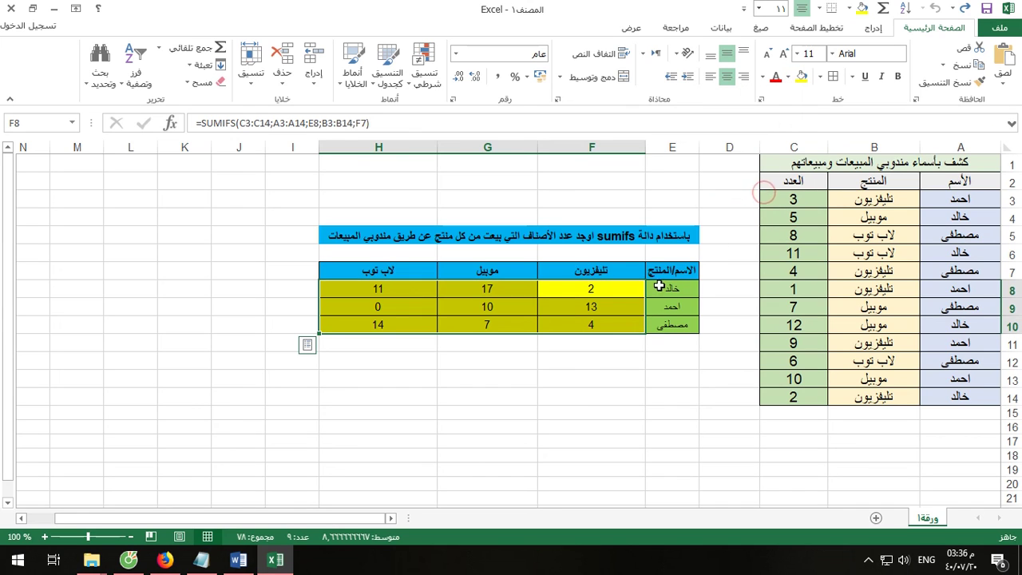
{"action": "left_click_drag", "start_coordinate": [659, 287], "coordinate": [400, 320]}
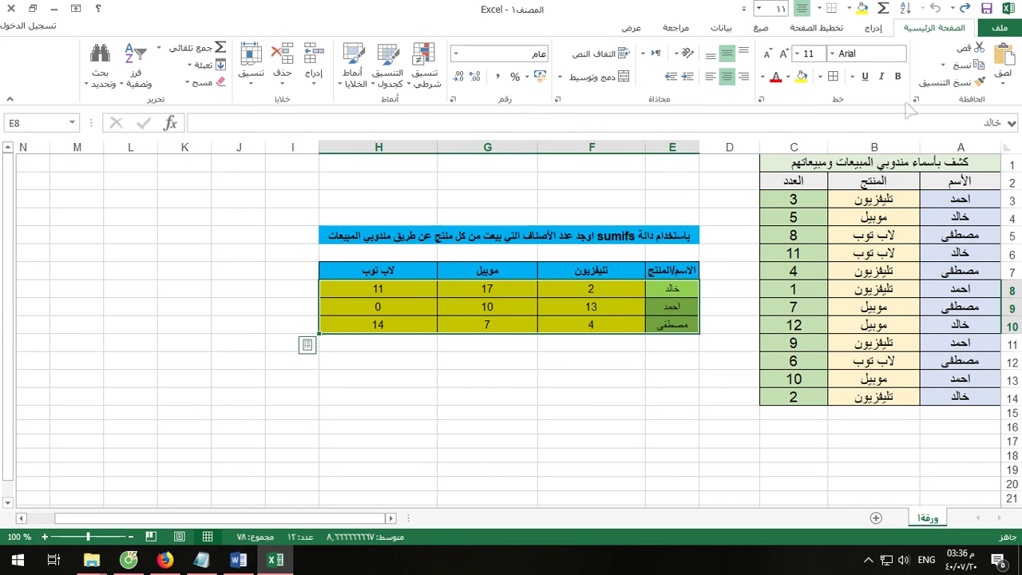
{"action": "left_click", "coordinate": [898, 76]}
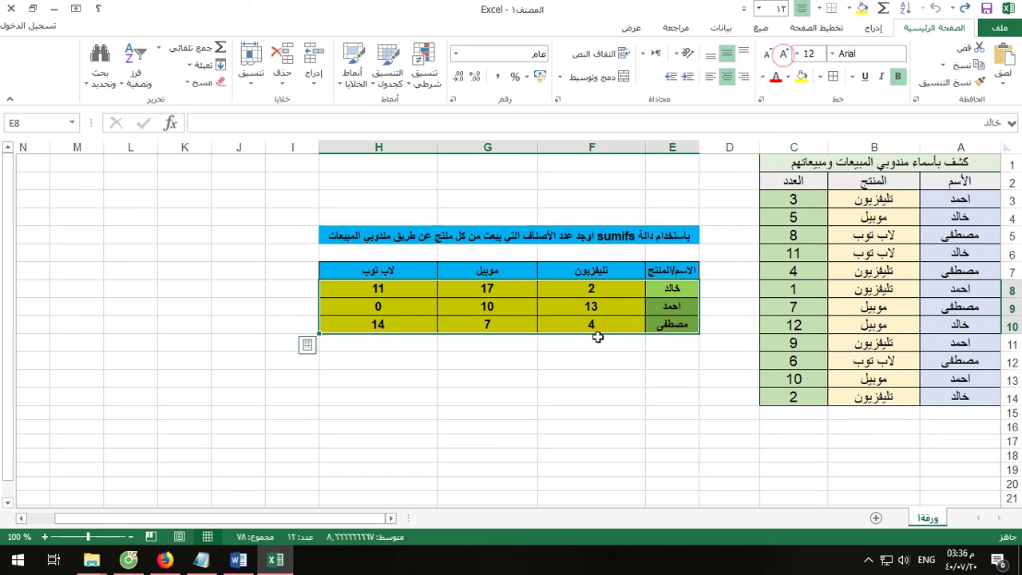
{"action": "left_click", "coordinate": [555, 423]}
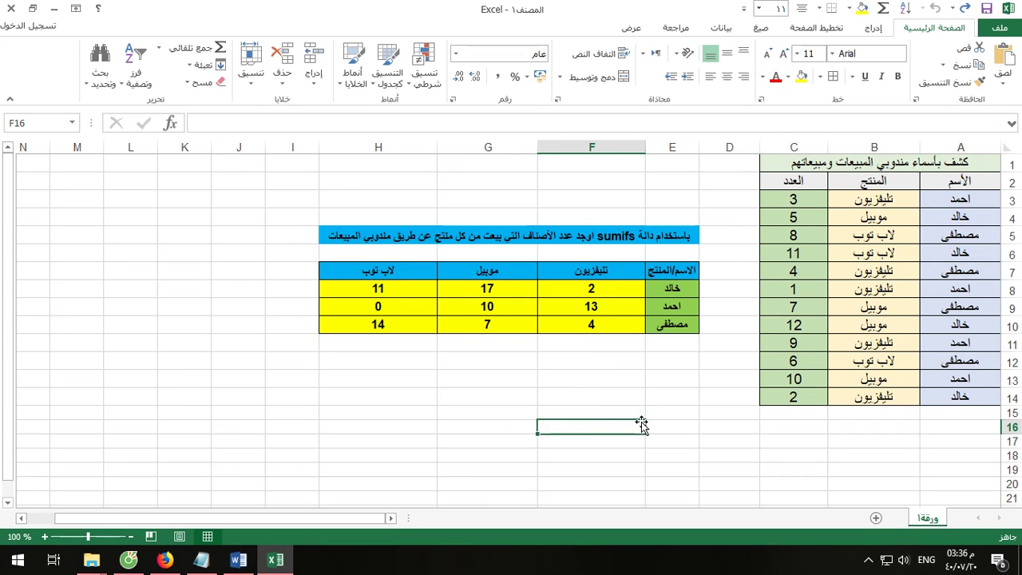